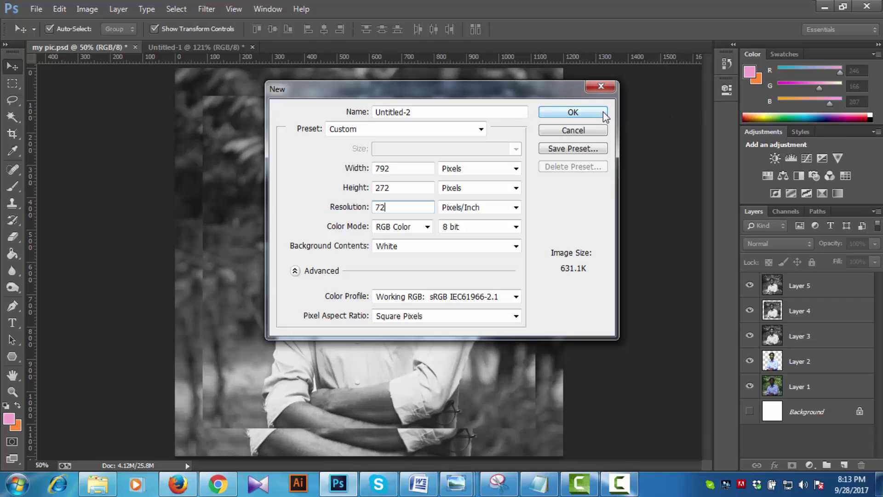
Create the 792×272 white document and convert its locked Background into Layer 0
{"action": "left_click", "coordinate": [603, 113]}
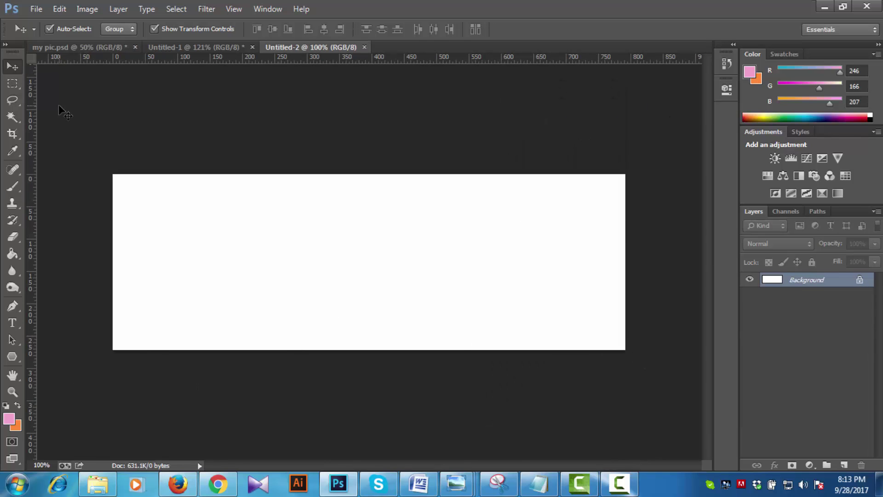
{"action": "left_click", "coordinate": [345, 225]}
{"action": "left_click", "coordinate": [459, 193]}
{"action": "double_click", "coordinate": [847, 285]}
{"action": "key", "text": "Return"}
{"action": "left_click", "coordinate": [370, 151]}
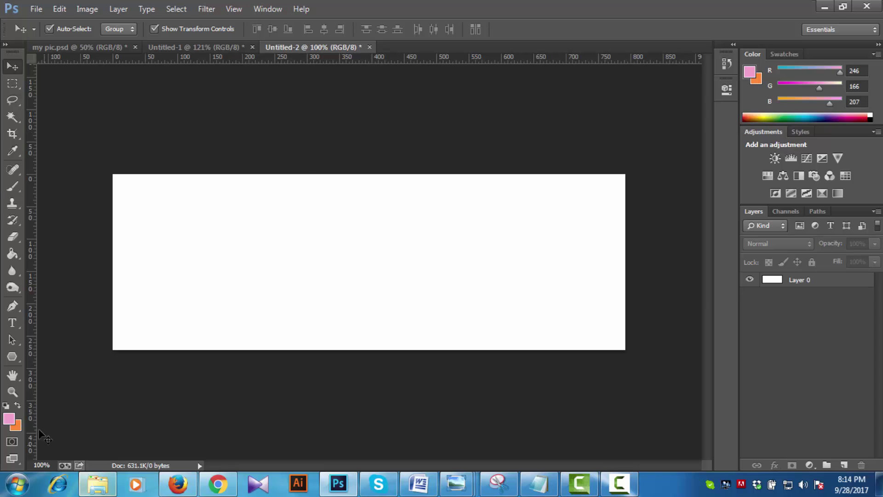
Select a tall rectangle on the banner's left side and fill it on a new layer
{"action": "left_click_drag", "start_coordinate": [12, 84], "coordinate": [38, 80]}
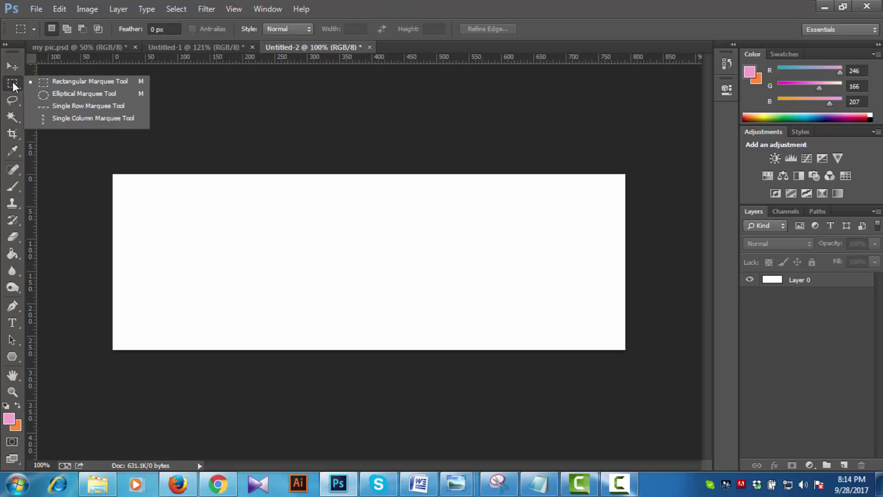
{"action": "mouse_move", "coordinate": [113, 174]}
{"action": "left_mouse_down"}
{"action": "mouse_move", "coordinate": [269, 412]}
{"action": "mouse_move", "coordinate": [261, 384]}
{"action": "left_mouse_up"}
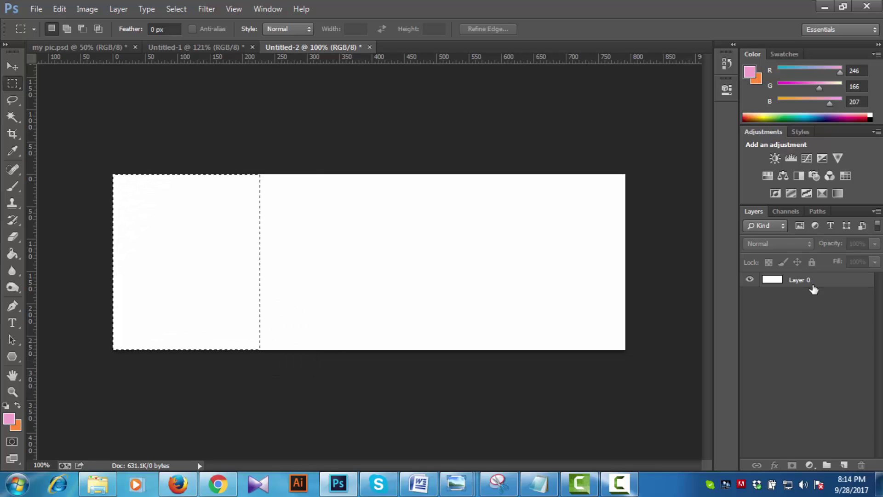
{"action": "left_click", "coordinate": [844, 465]}
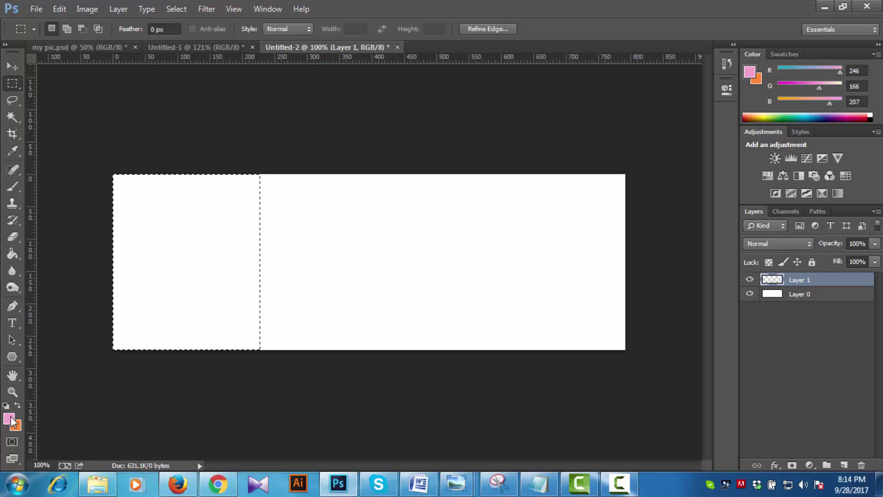
{"action": "left_click", "coordinate": [15, 253]}
{"action": "left_click", "coordinate": [178, 247]}
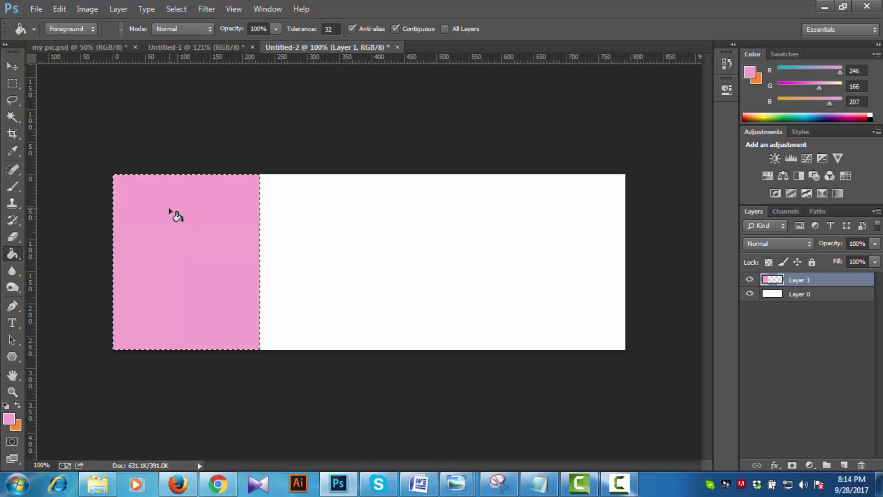
Set the foreground colour to light grey #f4f4f4 and refill the left rectangle with it
{"action": "left_click", "coordinate": [9, 420]}
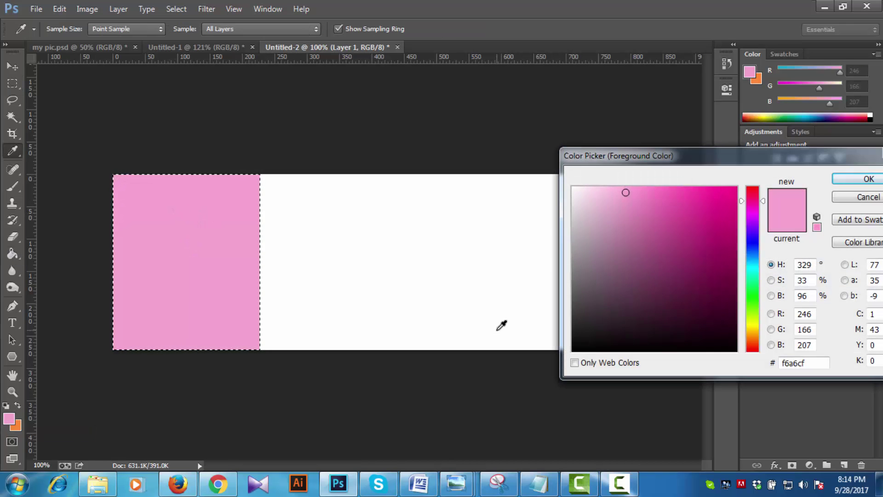
{"action": "left_click", "coordinate": [754, 252]}
{"action": "left_click", "coordinate": [757, 237]}
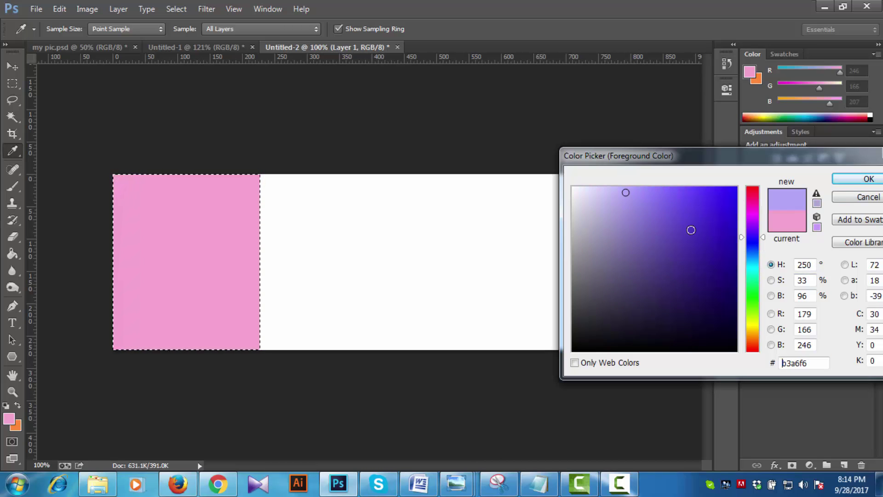
{"action": "left_click_drag", "start_coordinate": [691, 230], "coordinate": [704, 254]}
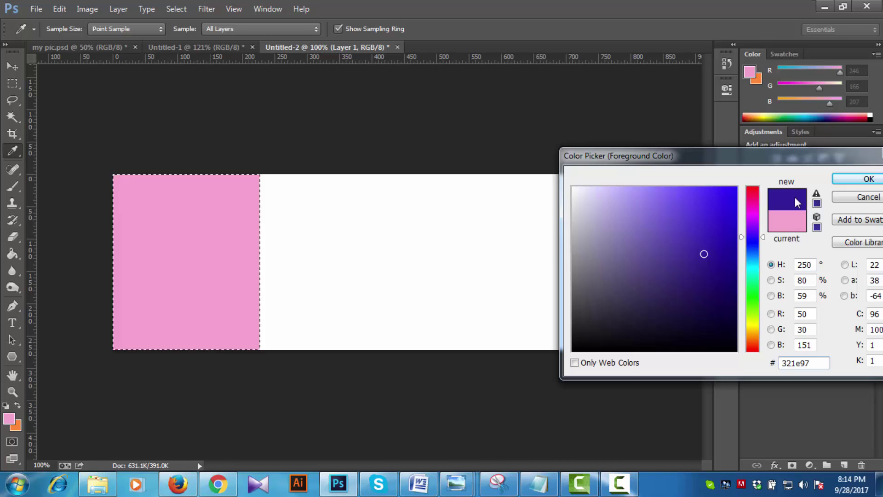
{"action": "left_click", "coordinate": [572, 193]}
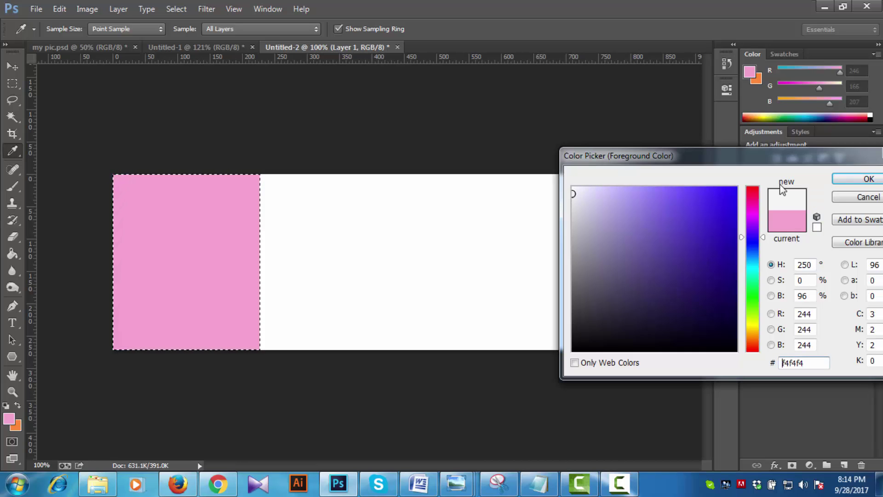
{"action": "left_click", "coordinate": [868, 178]}
{"action": "key", "text": "g"}
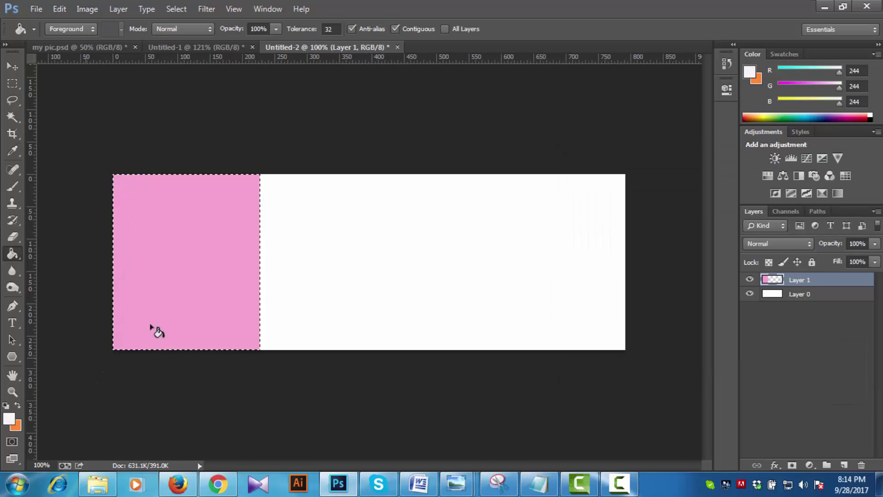
{"action": "left_click", "coordinate": [183, 305]}
{"action": "left_click", "coordinate": [11, 67]}
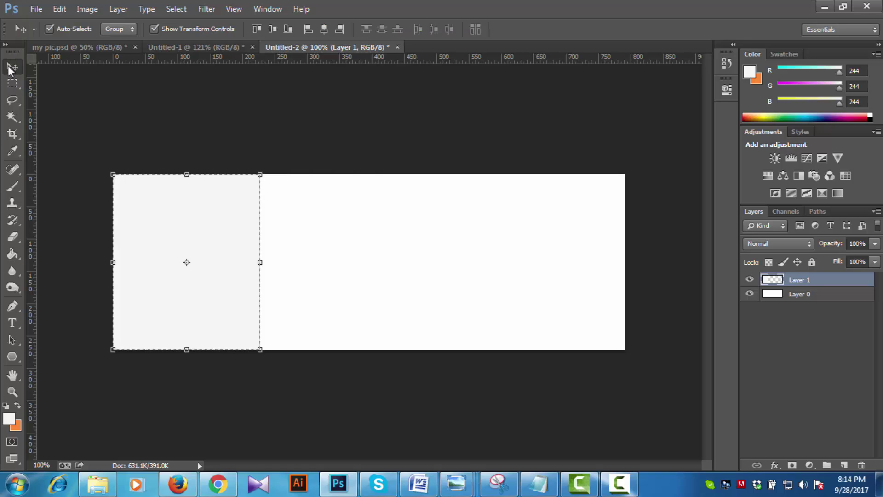
Clear the selection and add guides along the banner's top and bottom edges
{"action": "key", "text": "ctrl+d"}
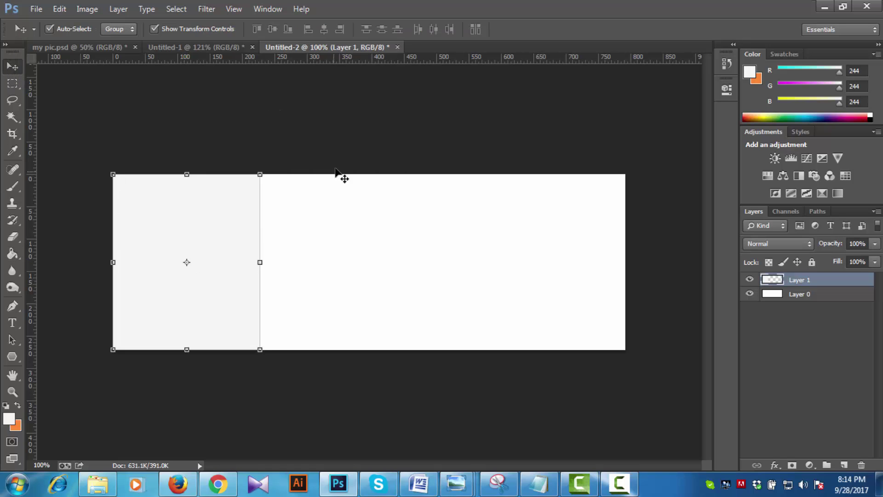
{"action": "left_click", "coordinate": [401, 112]}
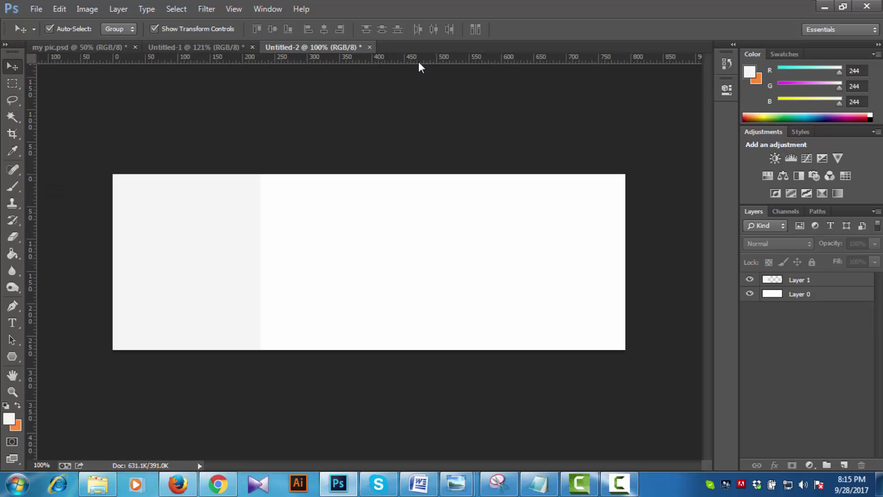
{"action": "mouse_move", "coordinate": [418, 62]}
{"action": "left_mouse_down"}
{"action": "mouse_move", "coordinate": [427, 190]}
{"action": "mouse_move", "coordinate": [426, 56]}
{"action": "mouse_move", "coordinate": [441, 173]}
{"action": "left_mouse_up"}
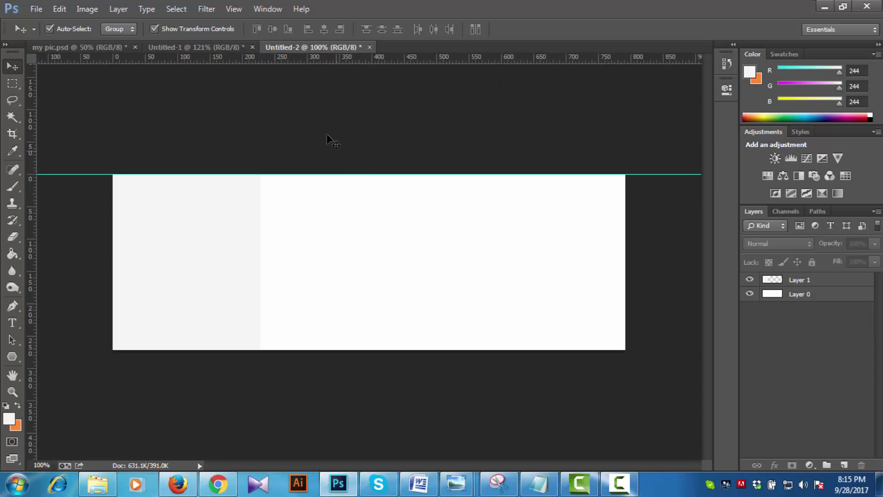
{"action": "left_click_drag", "start_coordinate": [331, 59], "coordinate": [401, 350]}
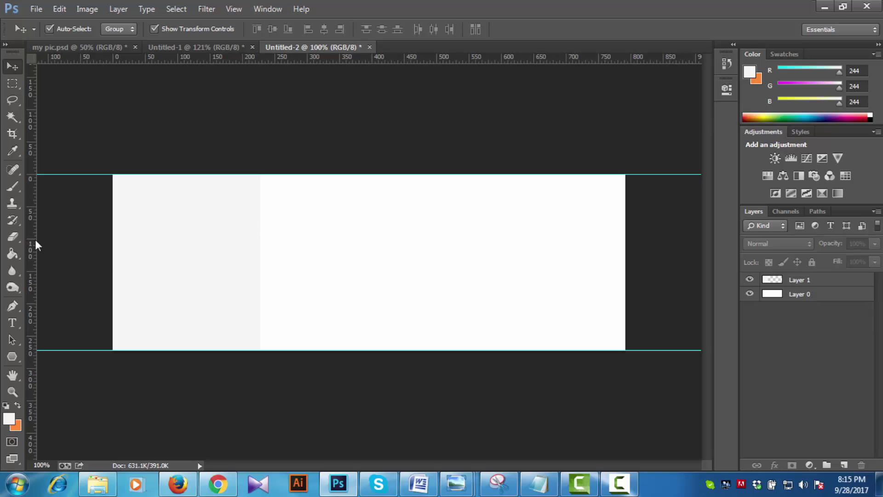
Add guides at the banner's left and right edges and at the grey panel's right edge
{"action": "left_click_drag", "start_coordinate": [35, 239], "coordinate": [112, 246]}
{"action": "left_click_drag", "start_coordinate": [33, 216], "coordinate": [625, 255]}
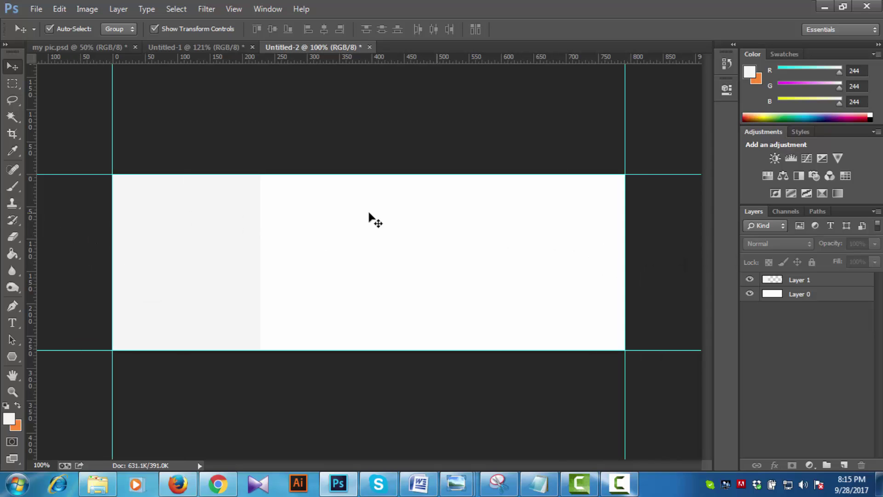
{"action": "left_click_drag", "start_coordinate": [31, 226], "coordinate": [260, 251]}
{"action": "scroll", "coordinate": [439, 242], "scroll_direction": "up", "scroll_amount": 3}
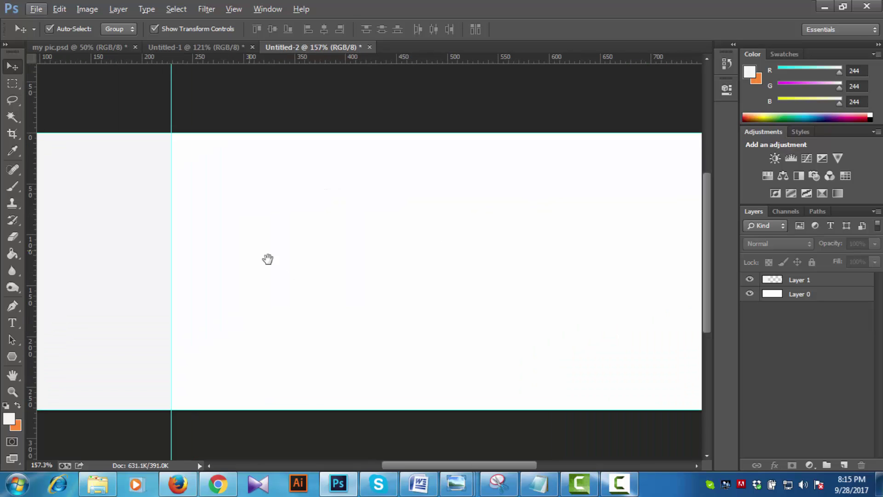
{"action": "left_click_drag", "start_coordinate": [469, 133], "coordinate": [468, 133]}
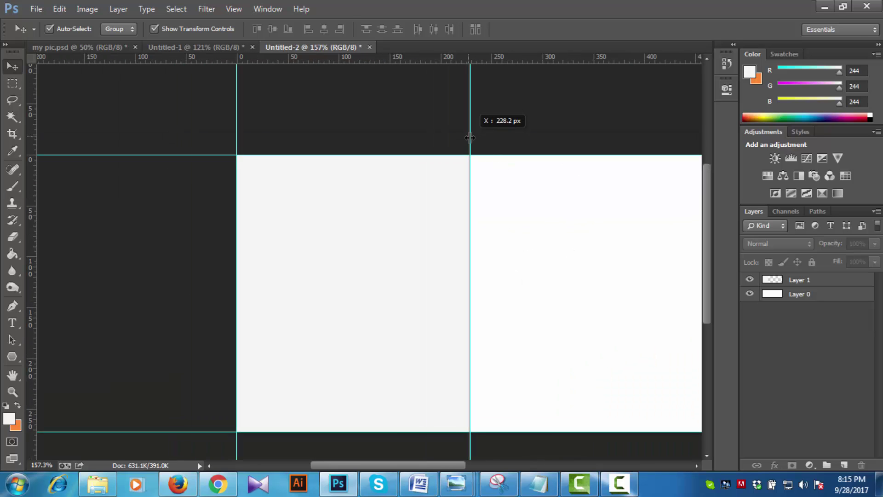
Switch to the Google Images results and browse for a woman's professional headshot
{"action": "left_click", "coordinate": [218, 483]}
{"action": "scroll", "coordinate": [483, 201], "scroll_direction": "down", "scroll_amount": 5}
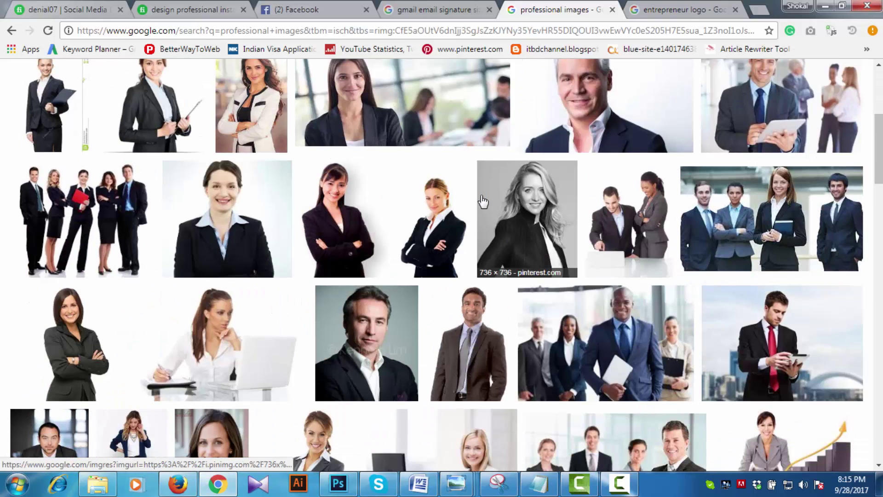
{"action": "scroll", "coordinate": [482, 201], "scroll_direction": "down", "scroll_amount": 3}
{"action": "key", "text": "ctrl+v"}
{"action": "scroll", "coordinate": [322, 207], "scroll_direction": "up", "scroll_amount": 6}
{"action": "scroll", "coordinate": [160, 81], "scroll_direction": "up", "scroll_amount": 3}
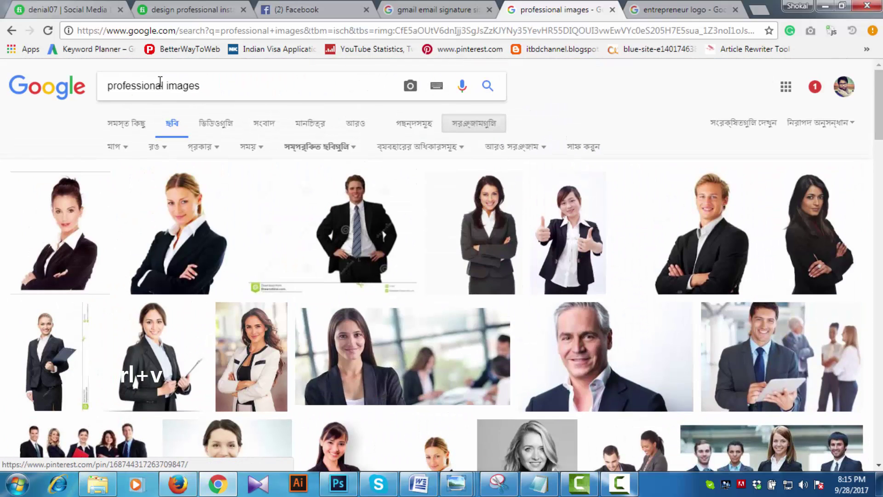
{"action": "triple_click", "coordinate": [160, 82]}
{"action": "scroll", "coordinate": [390, 250], "scroll_direction": "down", "scroll_amount": 8}
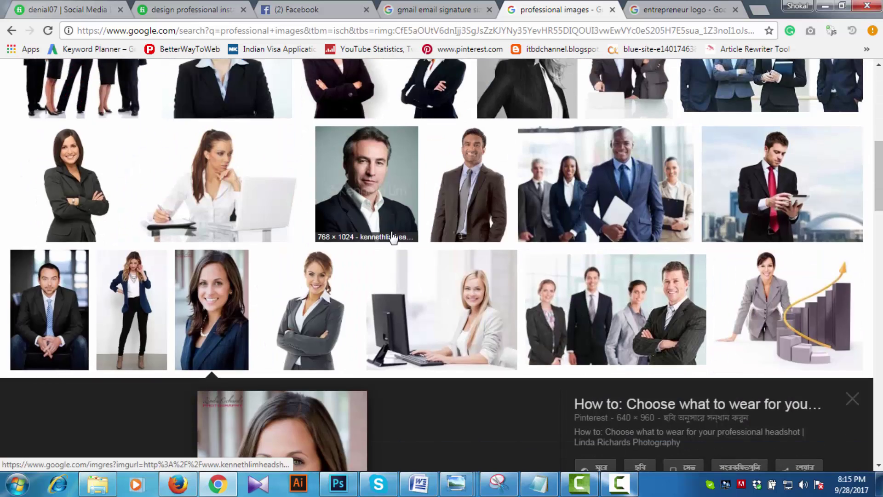
{"action": "scroll", "coordinate": [391, 234], "scroll_direction": "down", "scroll_amount": 4}
{"action": "scroll", "coordinate": [391, 235], "scroll_direction": "down", "scroll_amount": 5}
{"action": "scroll", "coordinate": [373, 248], "scroll_direction": "down", "scroll_amount": 2}
Copy the woman's headshot image and return to Photoshop
{"action": "left_click", "coordinate": [370, 251]}
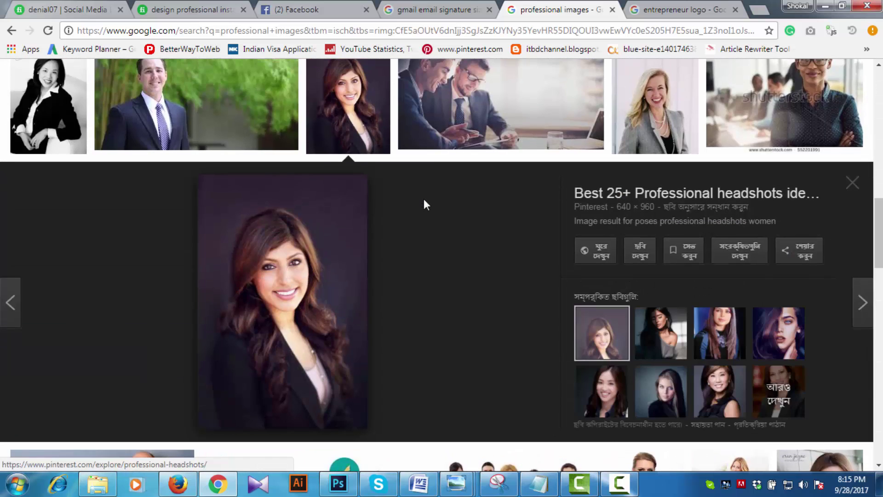
{"action": "right_click", "coordinate": [274, 266]}
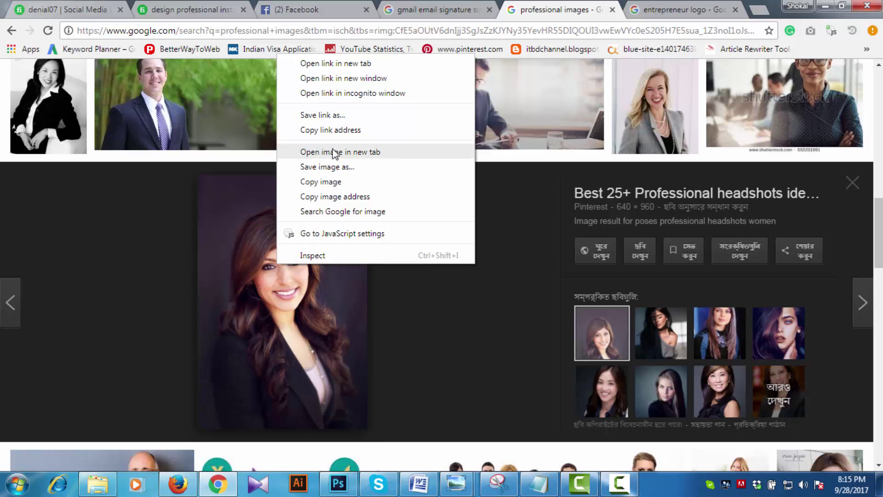
{"action": "left_click", "coordinate": [339, 187]}
{"action": "left_click", "coordinate": [850, 183]}
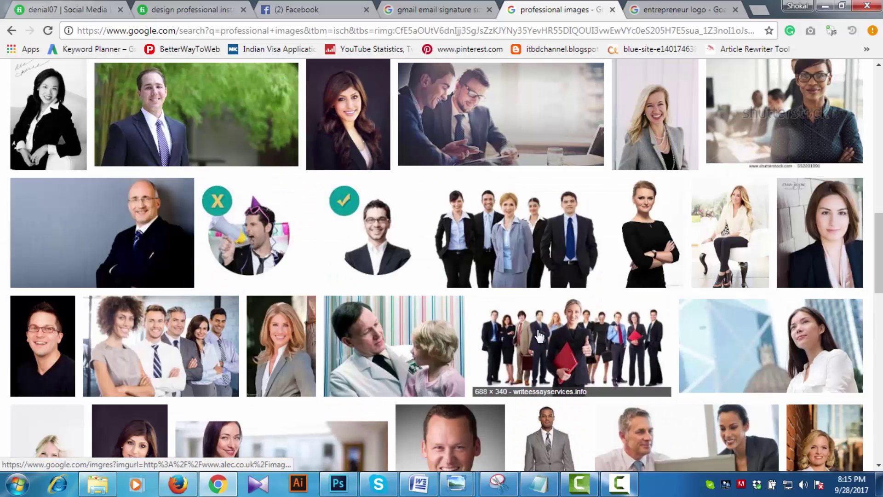
{"action": "key", "text": "alt+Tab"}
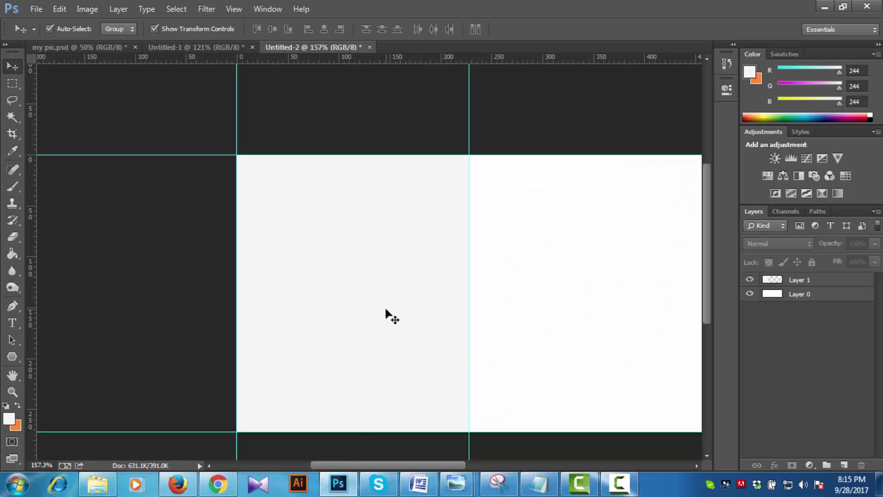
Paste the headshot, scale it to 17.5% and place it at the grey panel's top-left guide corner
{"action": "key", "text": "ctrl+v"}
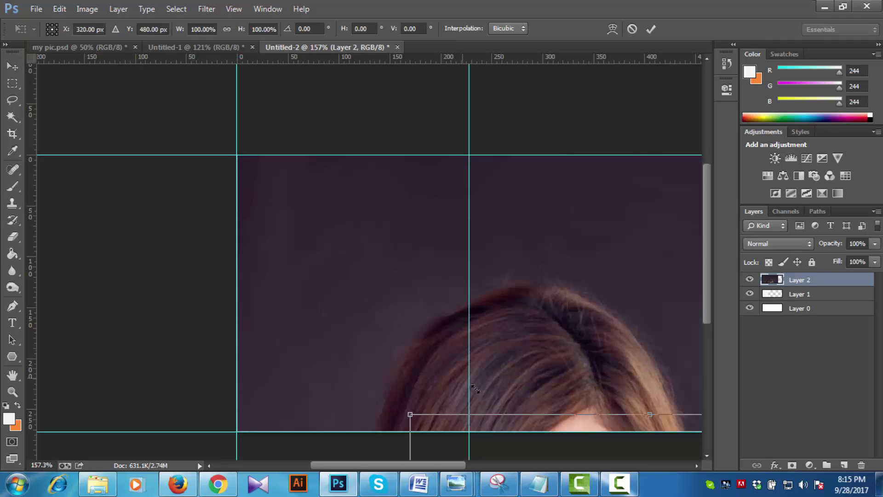
{"action": "left_click_drag", "start_coordinate": [237, 154], "coordinate": [428, 435]}
{"action": "mouse_move", "coordinate": [533, 422]}
{"action": "left_mouse_down"}
{"action": "mouse_move", "coordinate": [355, 207]}
{"action": "mouse_move", "coordinate": [253, 197]}
{"action": "mouse_move", "coordinate": [547, 433]}
{"action": "mouse_move", "coordinate": [360, 165]}
{"action": "mouse_move", "coordinate": [360, 132]}
{"action": "left_mouse_up"}
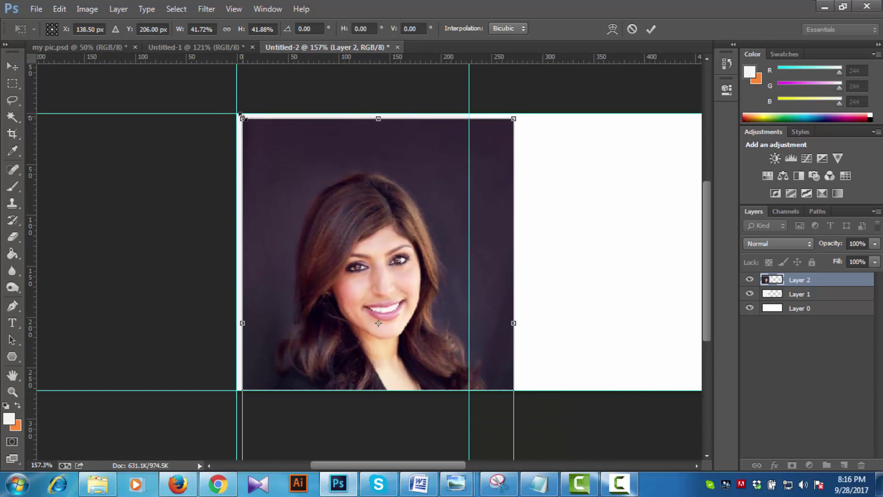
{"action": "left_click_drag", "start_coordinate": [237, 114], "coordinate": [347, 276]}
{"action": "left_click_drag", "start_coordinate": [412, 328], "coordinate": [333, 164]}
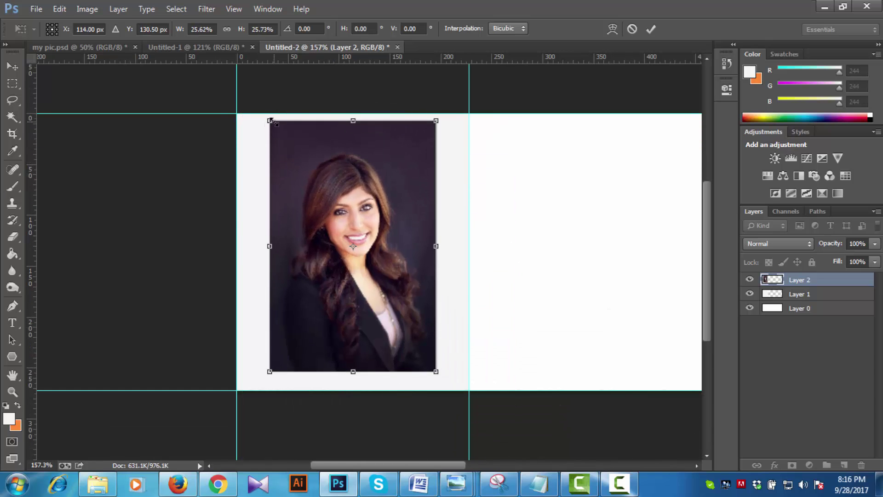
{"action": "left_click_drag", "start_coordinate": [268, 112], "coordinate": [321, 197]}
{"action": "left_click_drag", "start_coordinate": [390, 246], "coordinate": [371, 180]}
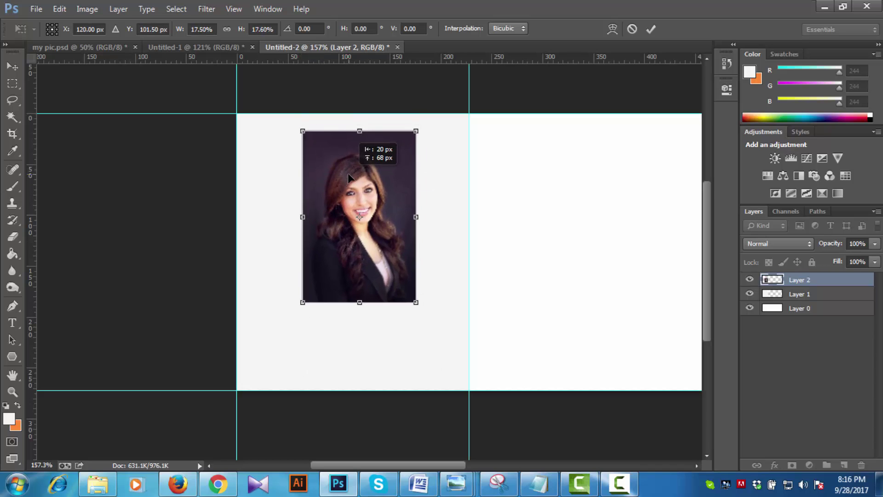
{"action": "left_click", "coordinate": [651, 29]}
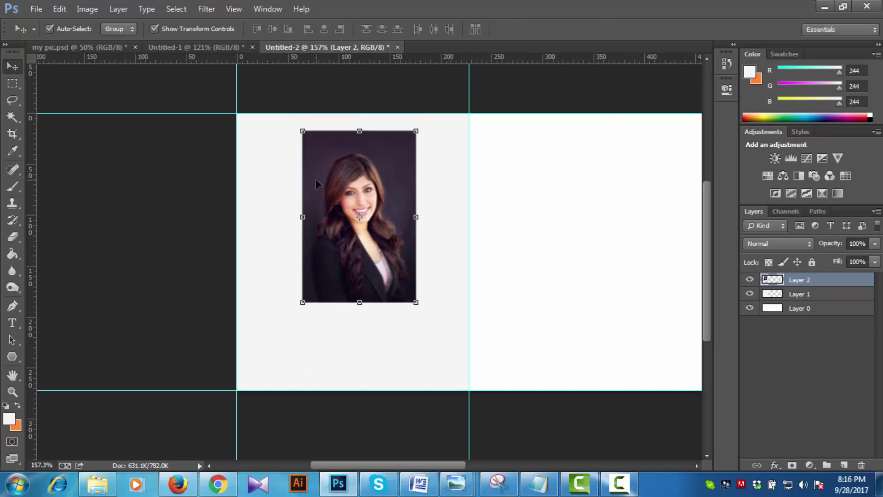
{"action": "left_click", "coordinate": [12, 84]}
Fill a near-white rectangle over the photo on a new layer and clip the photo to it
{"action": "left_click", "coordinate": [51, 82]}
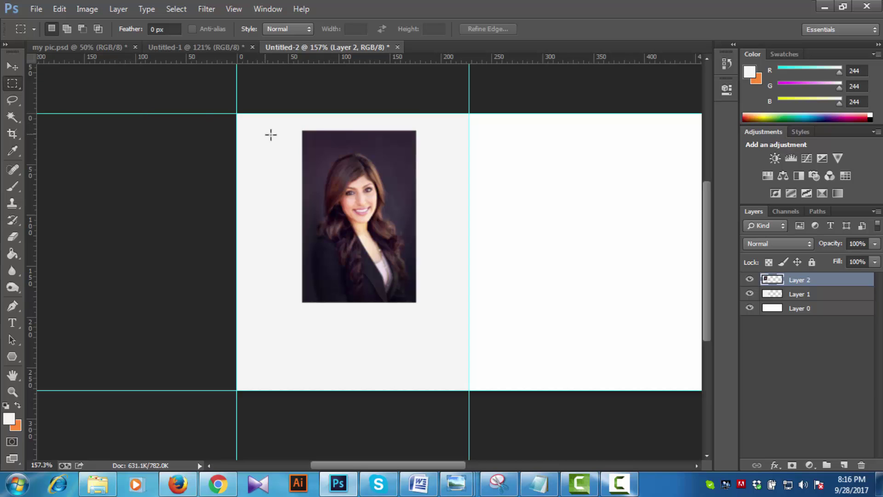
{"action": "left_click_drag", "start_coordinate": [303, 143], "coordinate": [409, 279]}
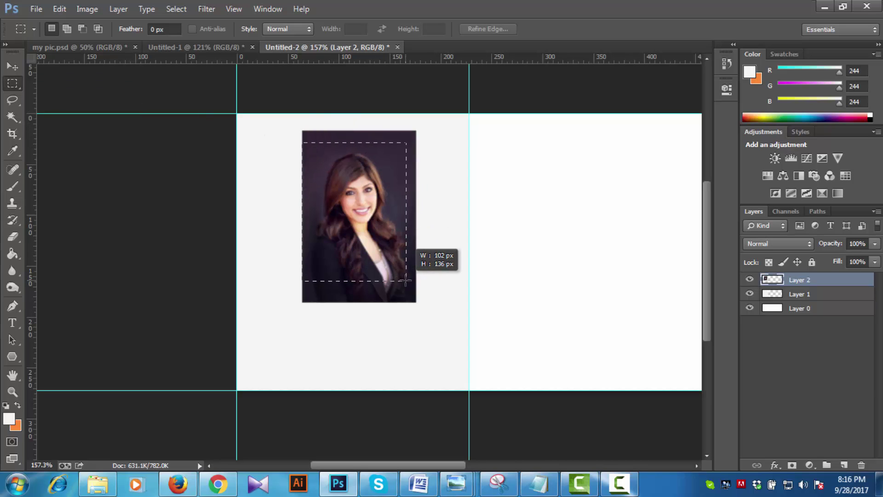
{"action": "left_click_drag", "start_coordinate": [409, 279], "coordinate": [414, 283]}
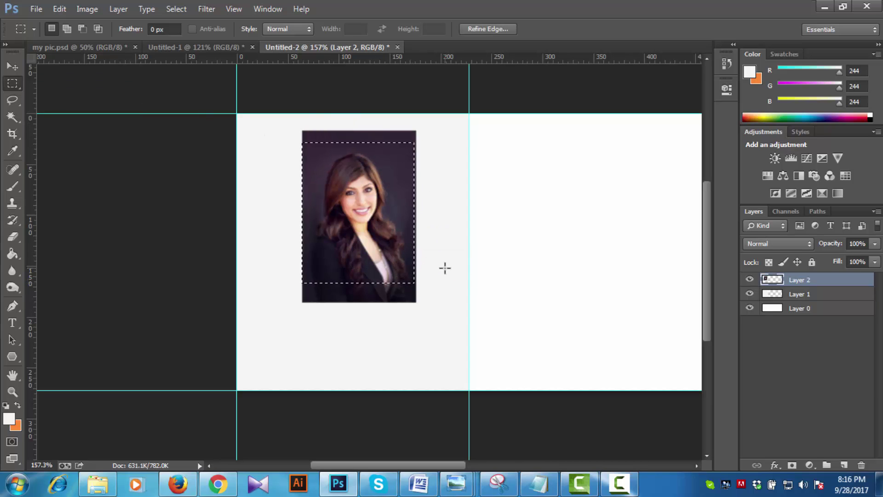
{"action": "left_click", "coordinate": [844, 465]}
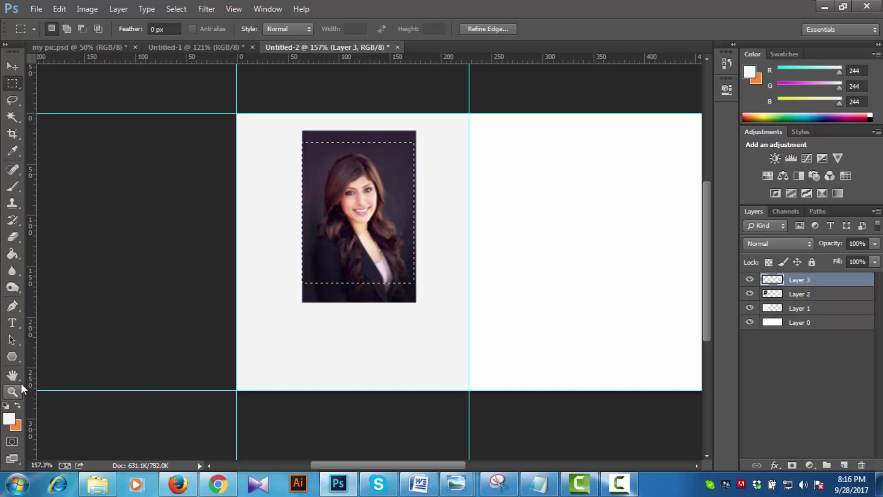
{"action": "left_click", "coordinate": [13, 253]}
{"action": "left_click", "coordinate": [357, 211]}
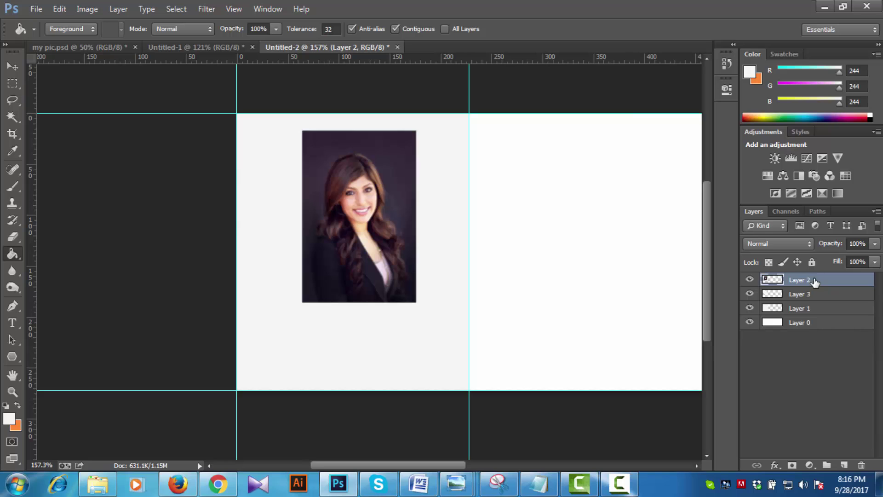
{"action": "right_click", "coordinate": [814, 281]}
{"action": "left_click", "coordinate": [675, 220]}
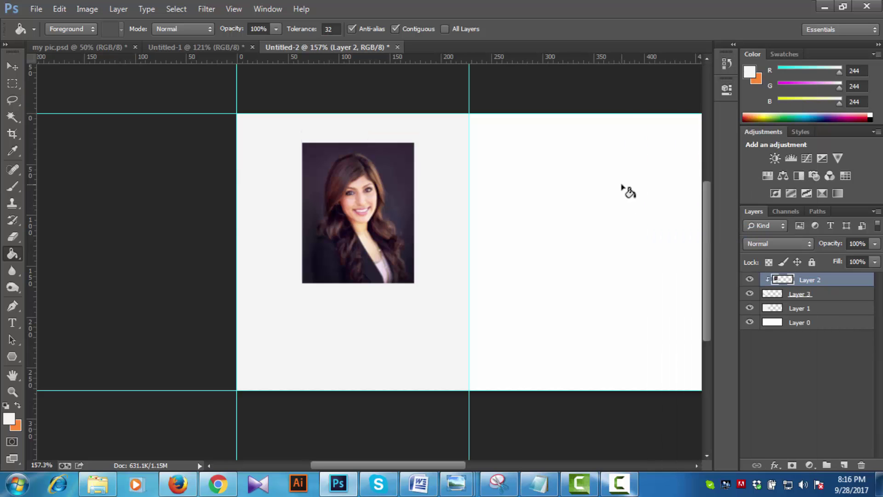
Open the rectangle layer's Layer Style settings and close them without changes
{"action": "left_click", "coordinate": [13, 67]}
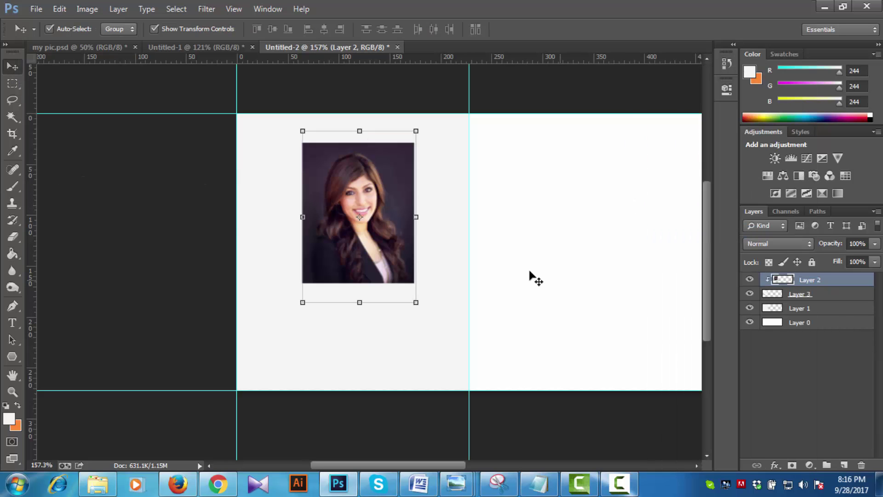
{"action": "left_click", "coordinate": [815, 295]}
{"action": "right_click", "coordinate": [813, 294]}
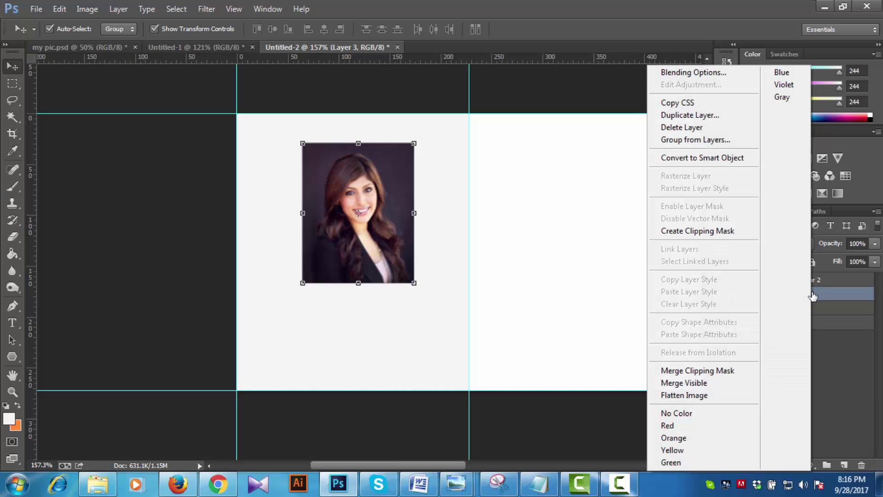
{"action": "left_click", "coordinate": [694, 73]}
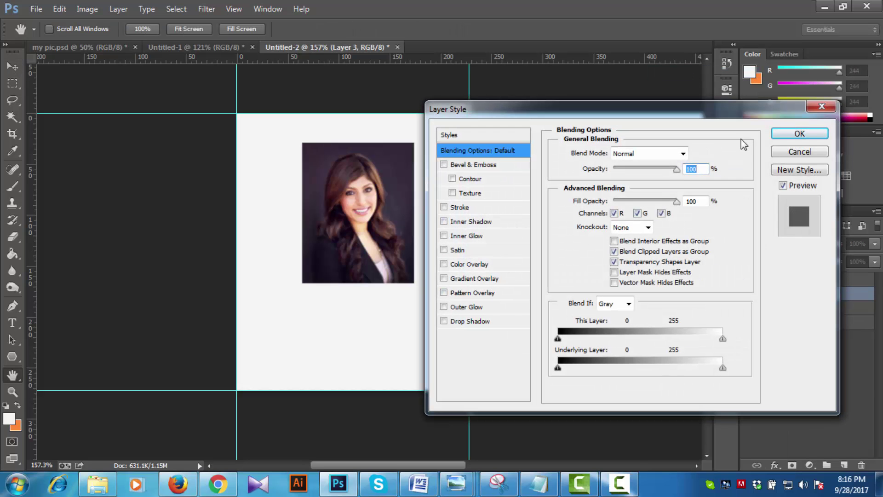
{"action": "left_click", "coordinate": [800, 153]}
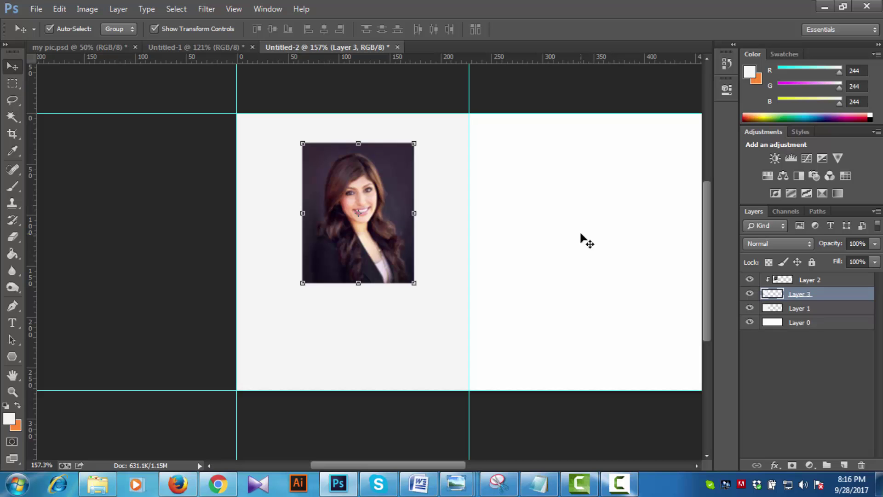
{"action": "left_click_drag", "start_coordinate": [579, 244], "coordinate": [528, 244]}
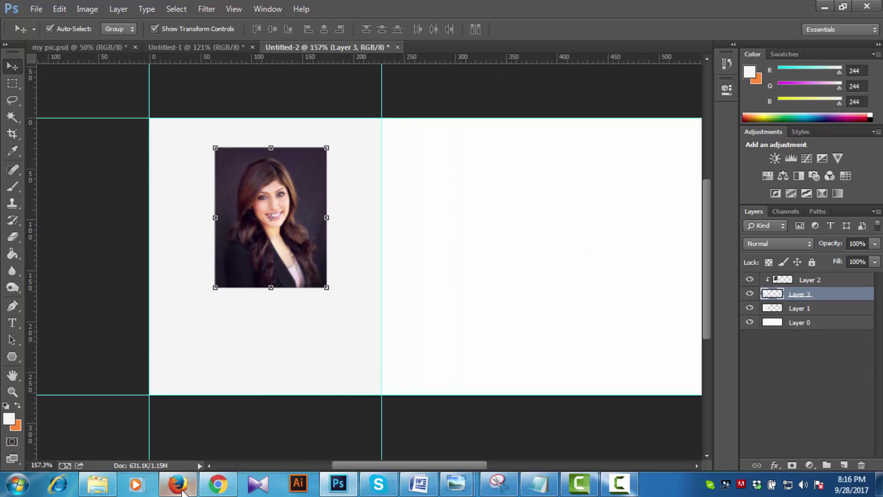
Bring up the entrepreneur logo image results and browse past the Global Entrepreneur logo
{"action": "left_click", "coordinate": [210, 487]}
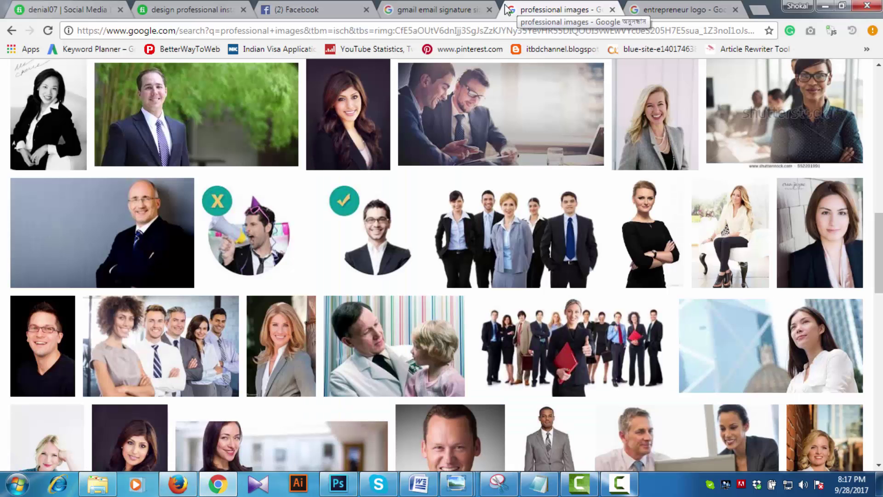
{"action": "left_click", "coordinate": [688, 8]}
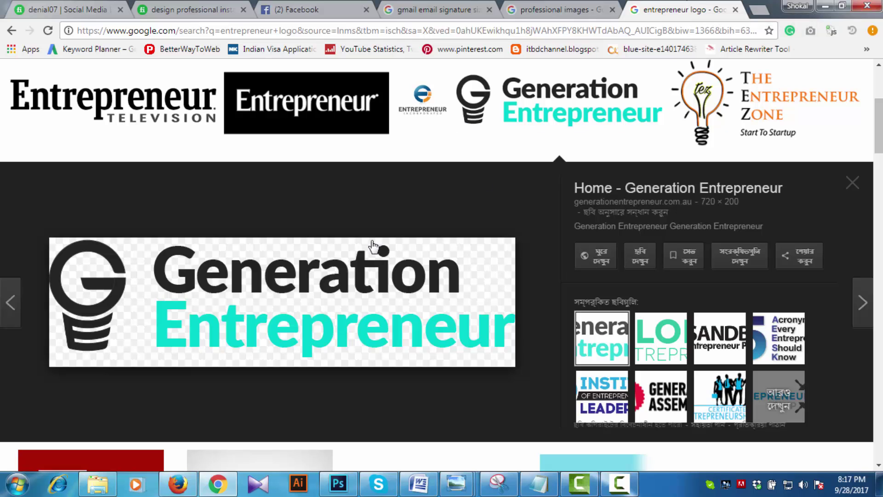
{"action": "left_click", "coordinate": [673, 340]}
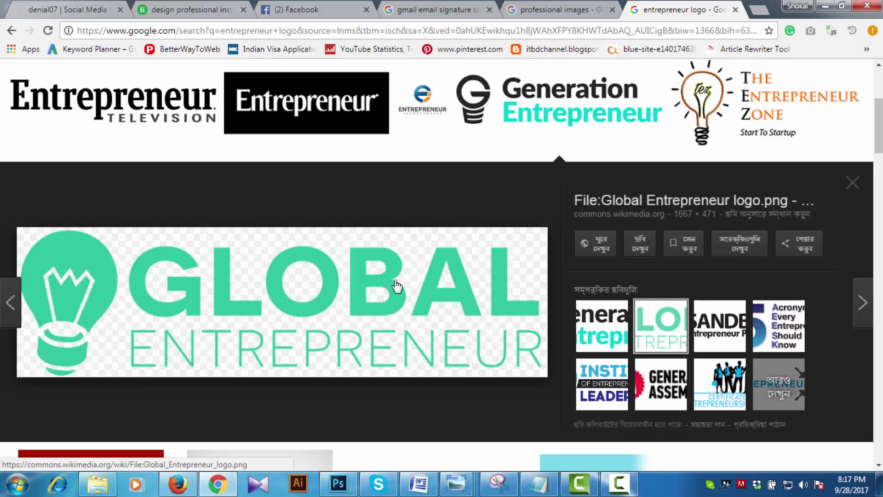
{"action": "left_click", "coordinate": [852, 183]}
{"action": "scroll", "coordinate": [670, 214], "scroll_direction": "down", "scroll_amount": 3}
{"action": "scroll", "coordinate": [671, 214], "scroll_direction": "down", "scroll_amount": 2}
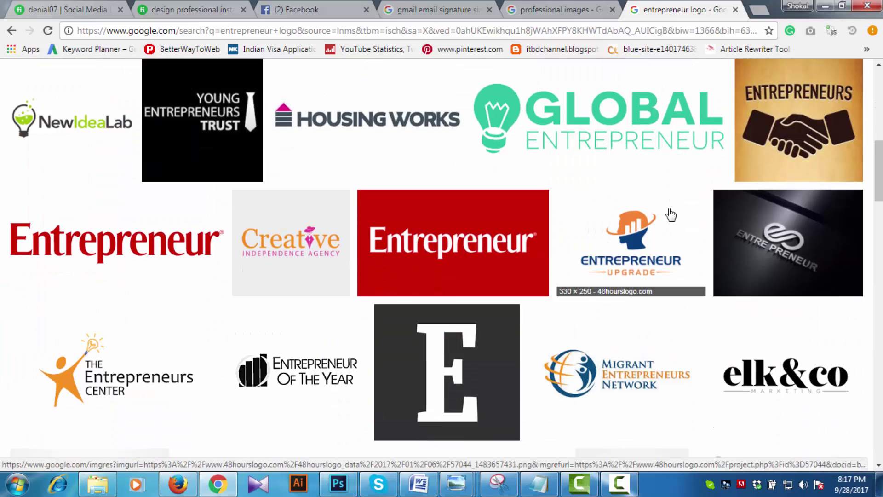
{"action": "scroll", "coordinate": [671, 214], "scroll_direction": "down", "scroll_amount": 2}
{"action": "scroll", "coordinate": [670, 214], "scroll_direction": "up", "scroll_amount": 3}
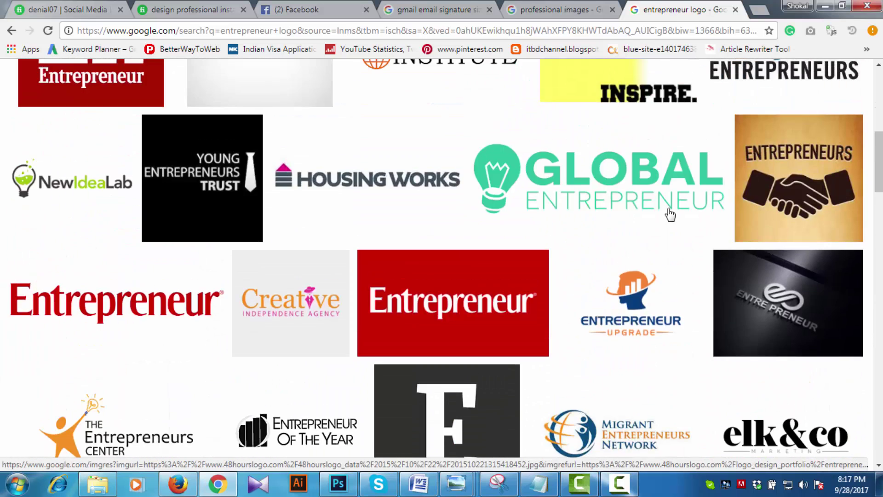
{"action": "scroll", "coordinate": [670, 214], "scroll_direction": "up", "scroll_amount": 3}
{"action": "scroll", "coordinate": [671, 214], "scroll_direction": "up", "scroll_amount": 1}
{"action": "scroll", "coordinate": [670, 214], "scroll_direction": "down", "scroll_amount": 1}
{"action": "scroll", "coordinate": [670, 214], "scroll_direction": "up", "scroll_amount": 4}
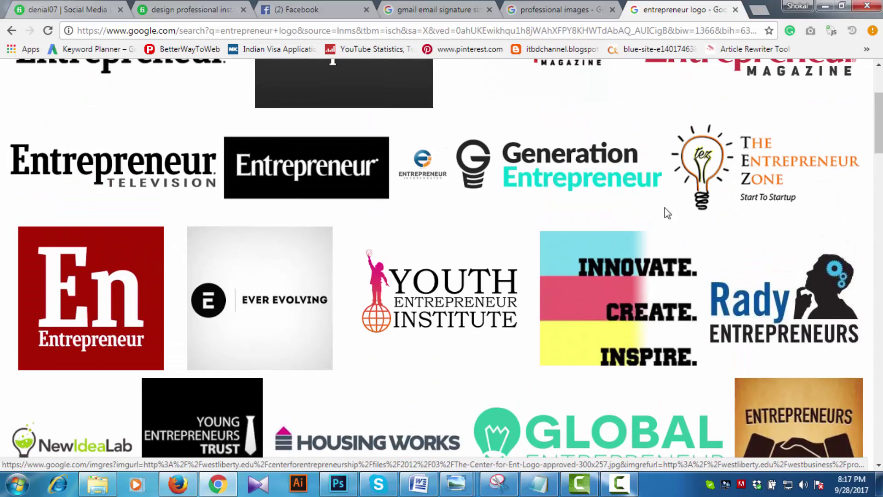
Save the Generation Entrepreneur logo image to disk as a PNG
{"action": "left_click", "coordinate": [591, 147]}
{"action": "right_click", "coordinate": [318, 298]}
{"action": "left_click", "coordinate": [396, 203]}
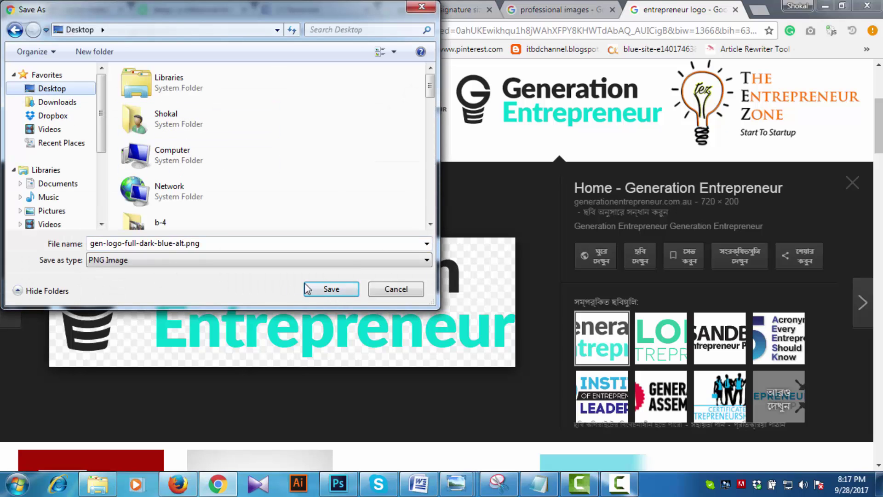
{"action": "left_click", "coordinate": [322, 289]}
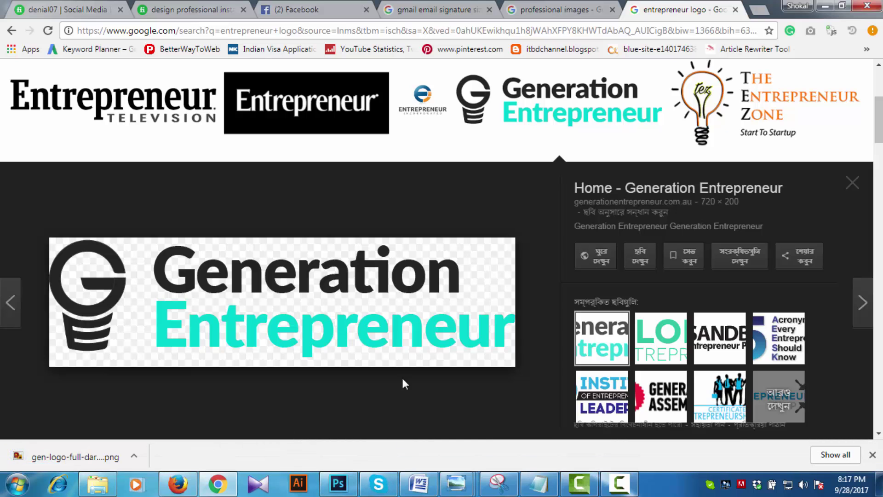
Back in Photoshop, remove an empty text layer started below the photo
{"action": "left_click", "coordinate": [338, 485]}
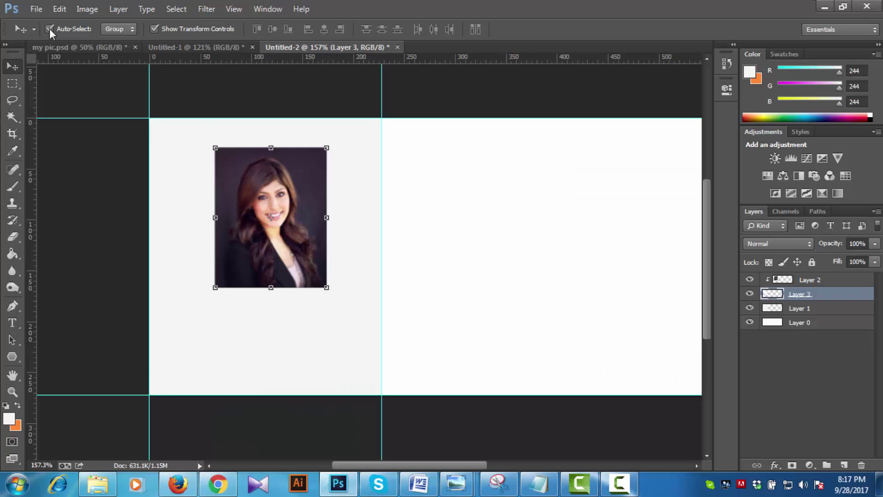
{"action": "left_click", "coordinate": [37, 9]}
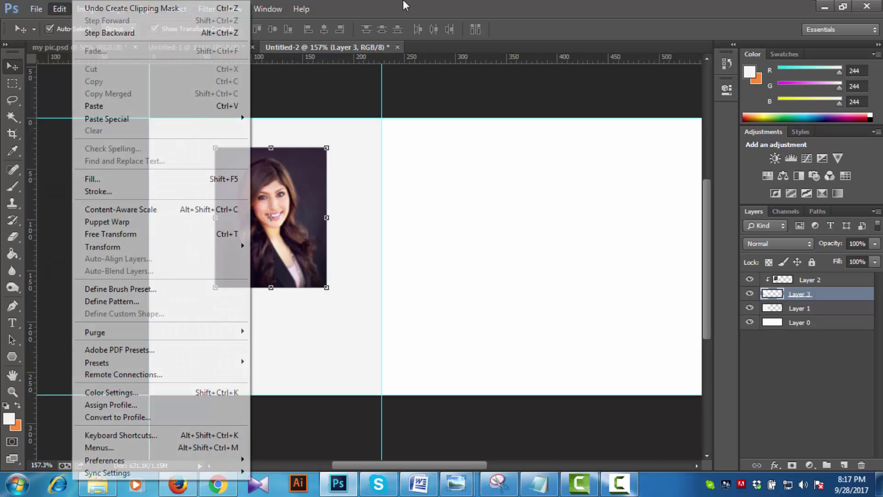
{"action": "left_click", "coordinate": [58, 264]}
{"action": "left_click", "coordinate": [13, 322]}
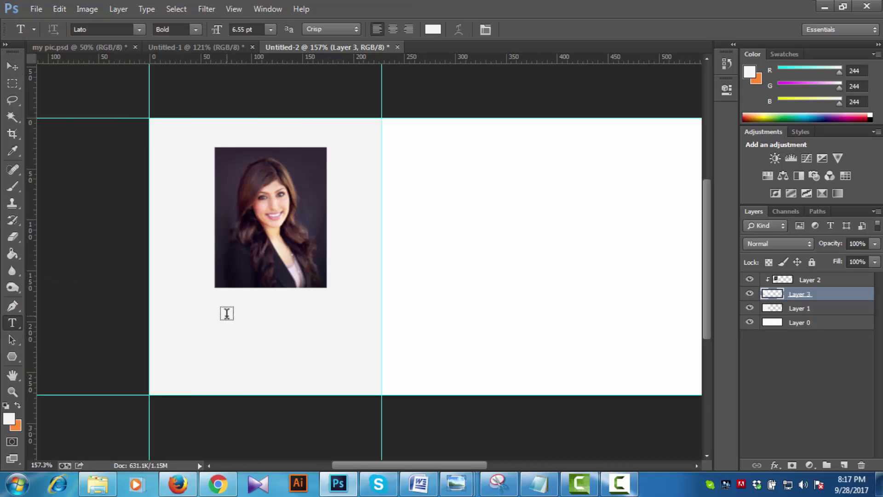
{"action": "left_click", "coordinate": [221, 321]}
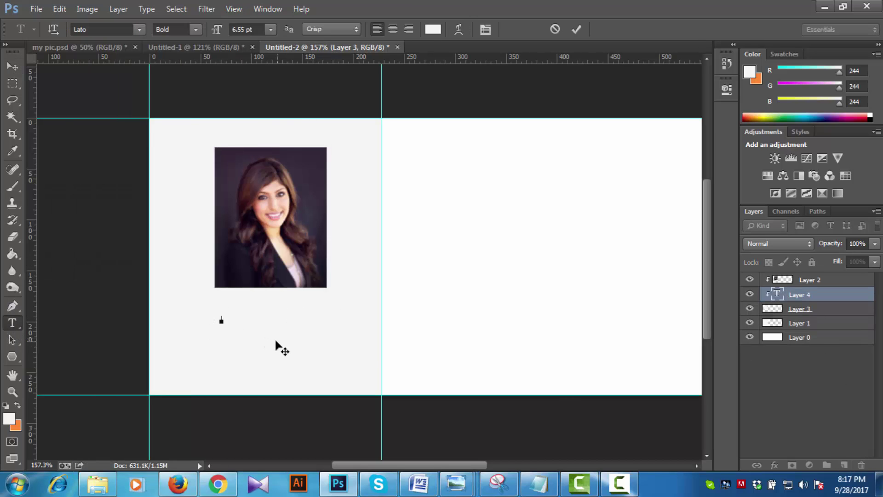
{"action": "left_click_drag", "start_coordinate": [837, 299], "coordinate": [838, 278]}
{"action": "right_click", "coordinate": [833, 282]}
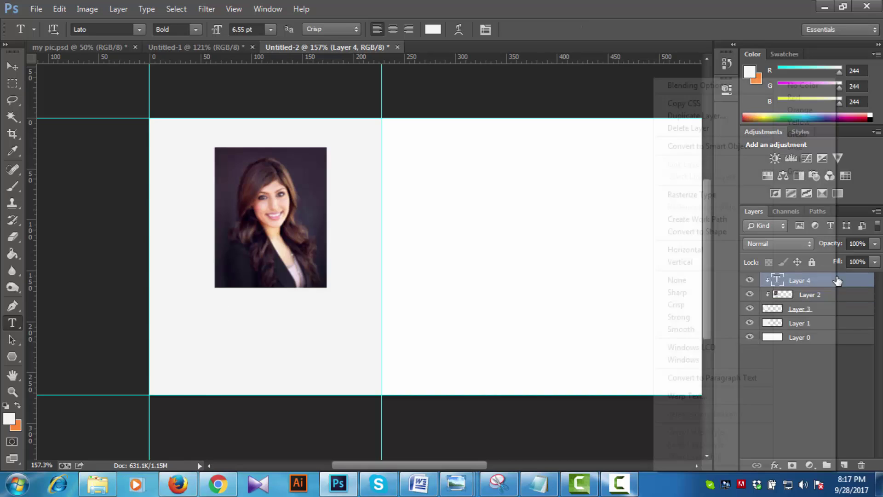
{"action": "left_click", "coordinate": [602, 352]}
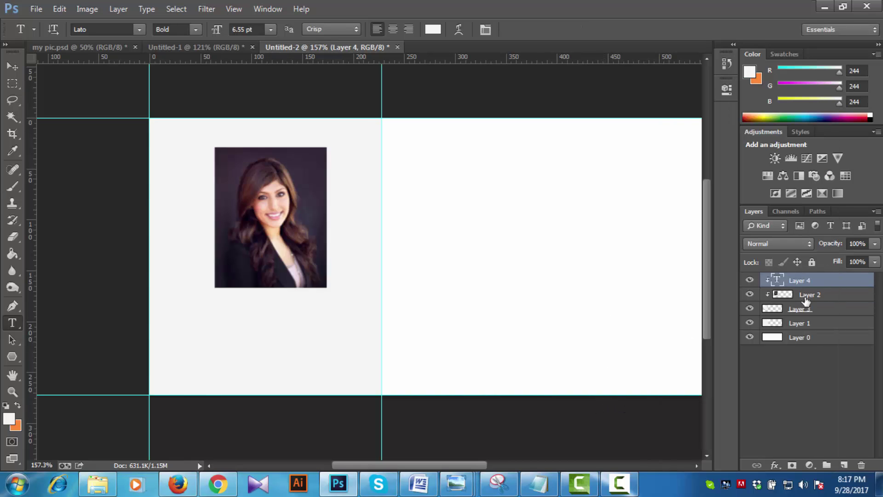
{"action": "right_click", "coordinate": [777, 281]}
{"action": "right_click", "coordinate": [806, 281]}
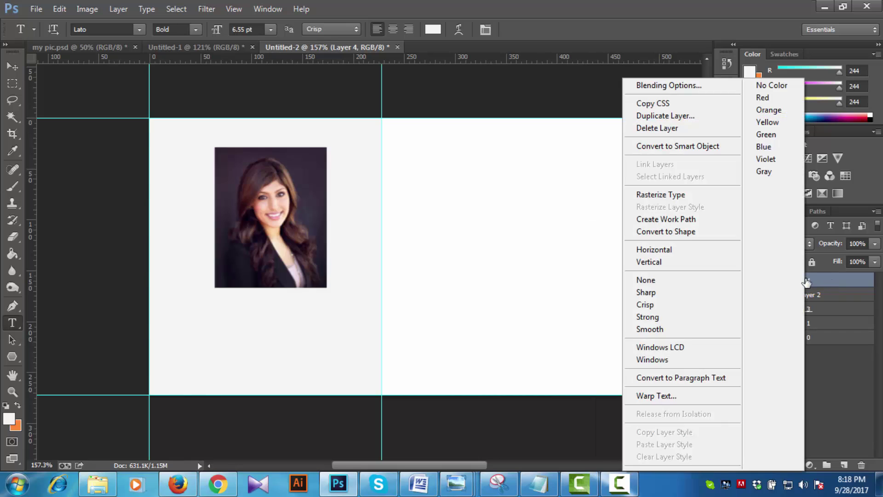
{"action": "left_click", "coordinate": [804, 277]}
{"action": "key", "text": "ctrl+e"}
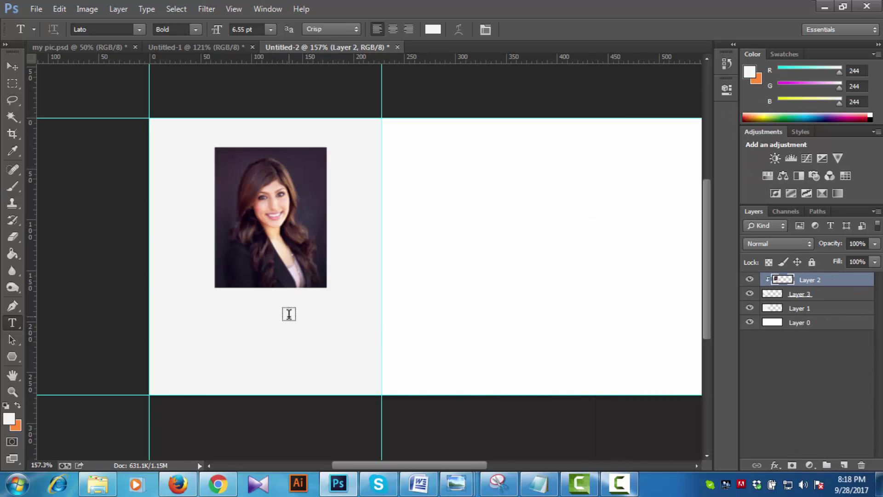
Type the person's name below the portrait in dark grey #2b2b2b, then enlarge and centre it
{"action": "left_click", "coordinate": [236, 346]}
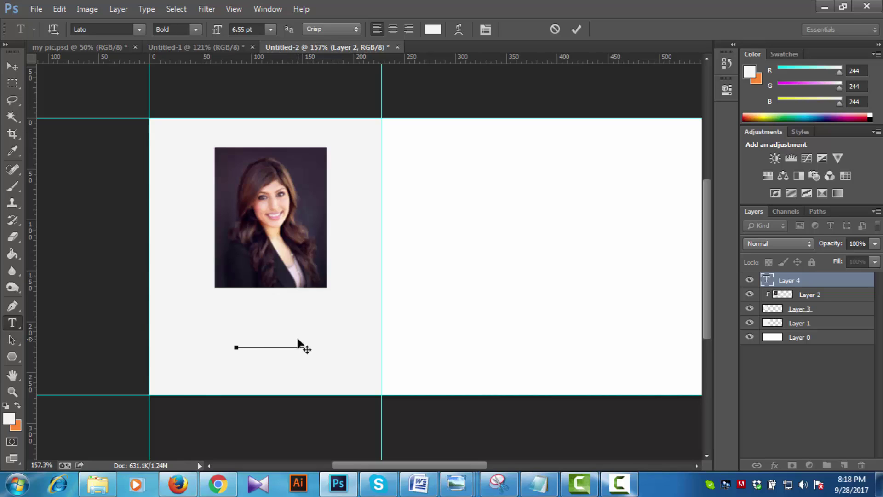
{"action": "left_click", "coordinate": [13, 67]}
{"action": "key", "text": "t"}
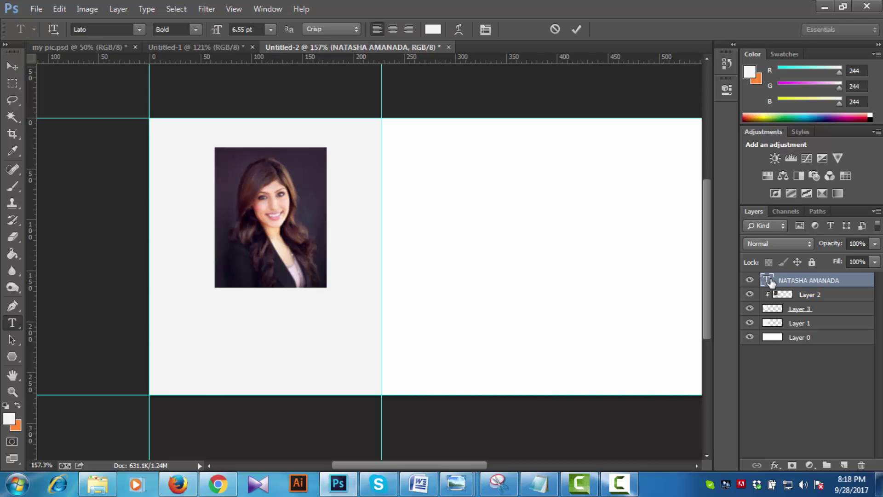
{"action": "left_click", "coordinate": [433, 29]}
{"action": "left_click_drag", "start_coordinate": [572, 304], "coordinate": [573, 323]}
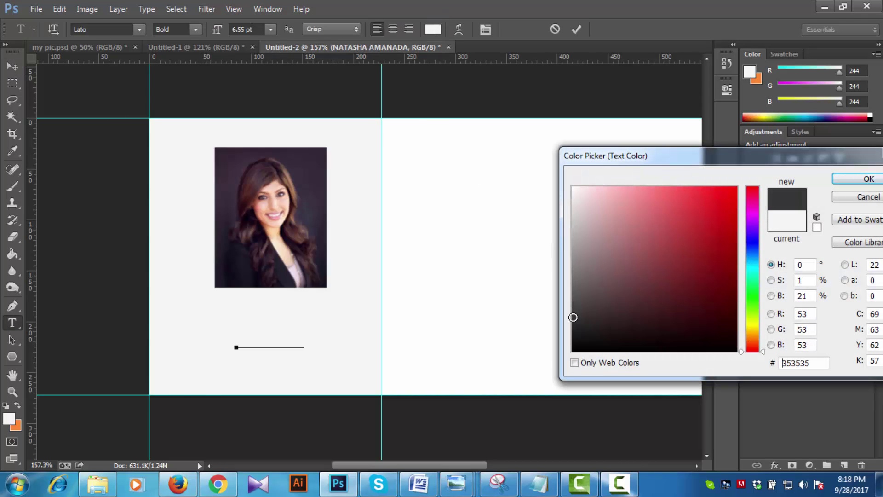
{"action": "left_click", "coordinate": [868, 178]}
{"action": "left_click", "coordinate": [12, 67]}
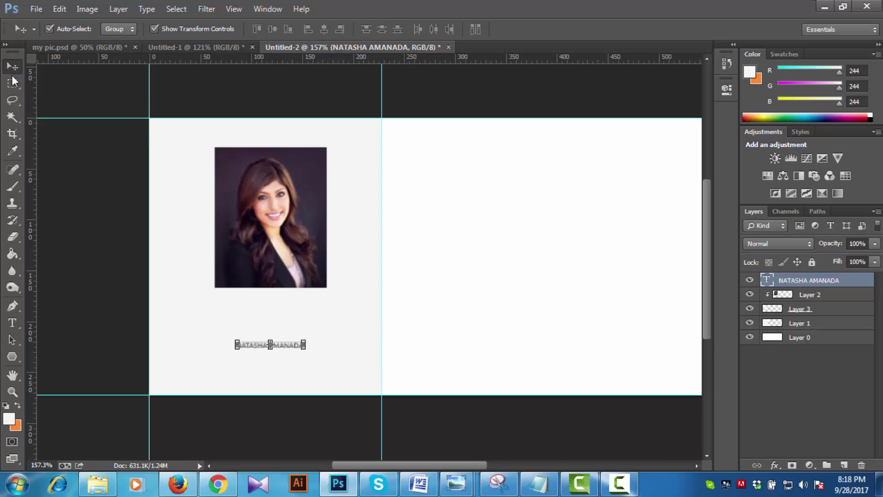
{"action": "mouse_move", "coordinate": [307, 351]}
{"action": "left_mouse_down"}
{"action": "mouse_move", "coordinate": [355, 370]}
{"action": "mouse_move", "coordinate": [283, 304]}
{"action": "left_mouse_up"}
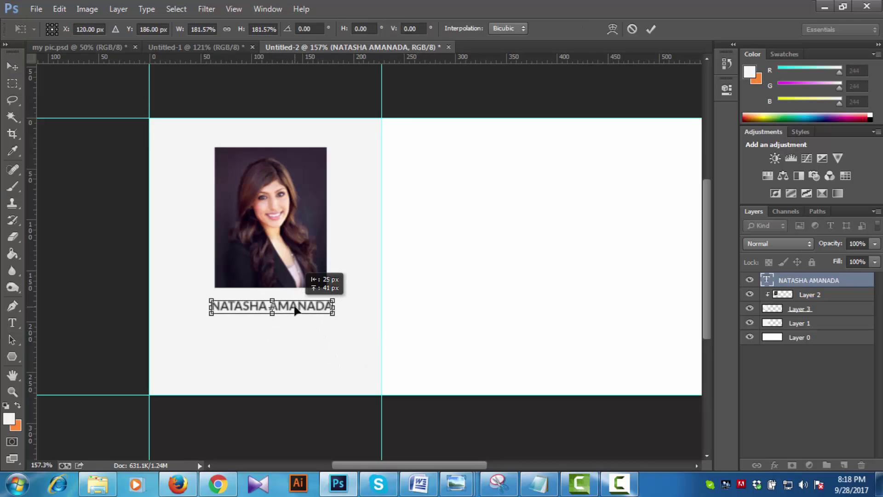
{"action": "left_click", "coordinate": [651, 29]}
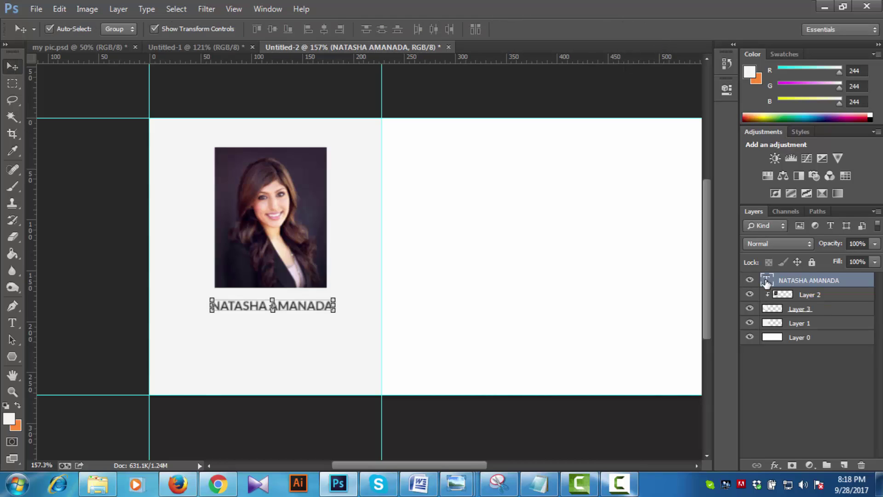
Select the name text layer and commit its edit
{"action": "double_click", "coordinate": [766, 281]}
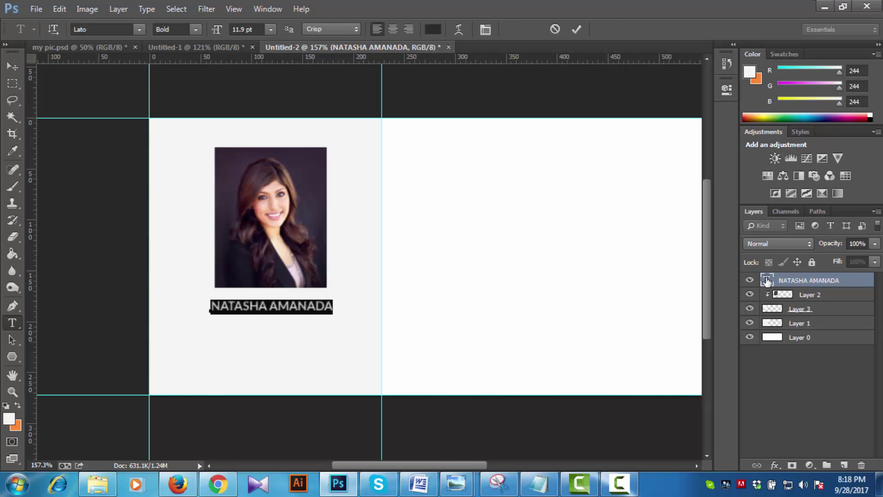
{"action": "left_click", "coordinate": [36, 10]}
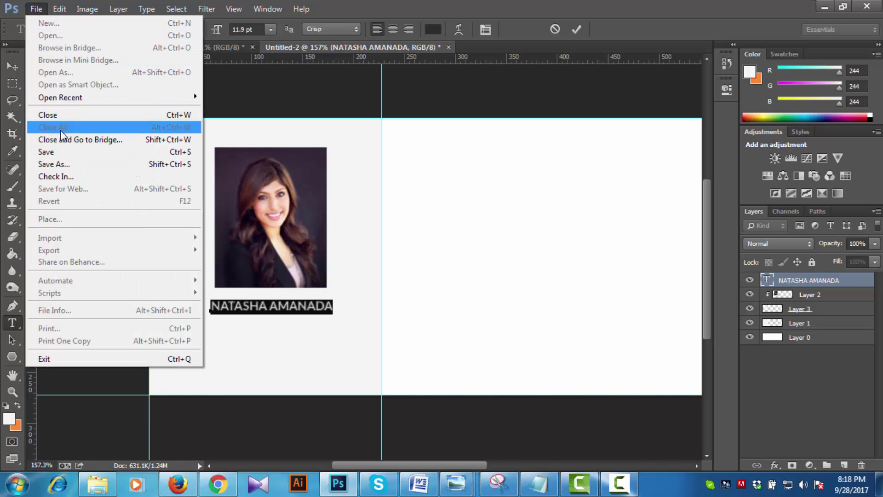
{"action": "left_click", "coordinate": [457, 143]}
{"action": "left_click", "coordinate": [577, 30]}
{"action": "key", "text": "v"}
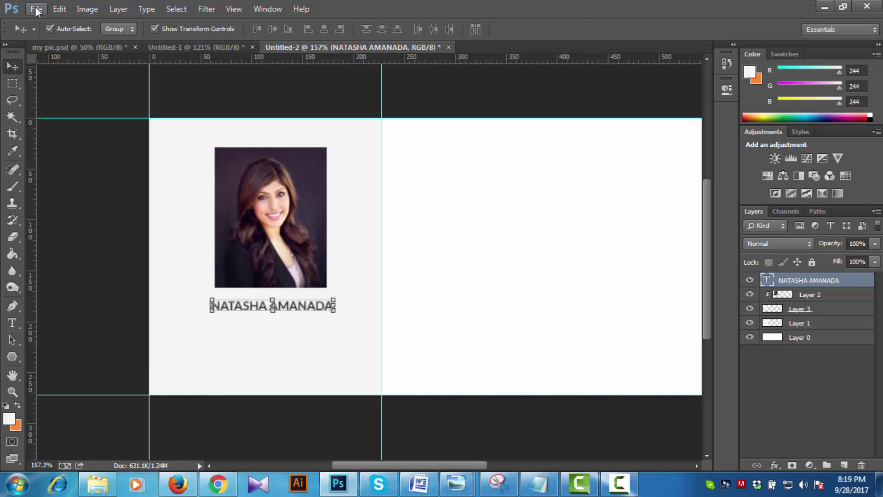
Place gen-logo-full-dark-blue-alt.png from the Desktop into the banner
{"action": "left_click", "coordinate": [36, 9]}
{"action": "left_click", "coordinate": [475, 125]}
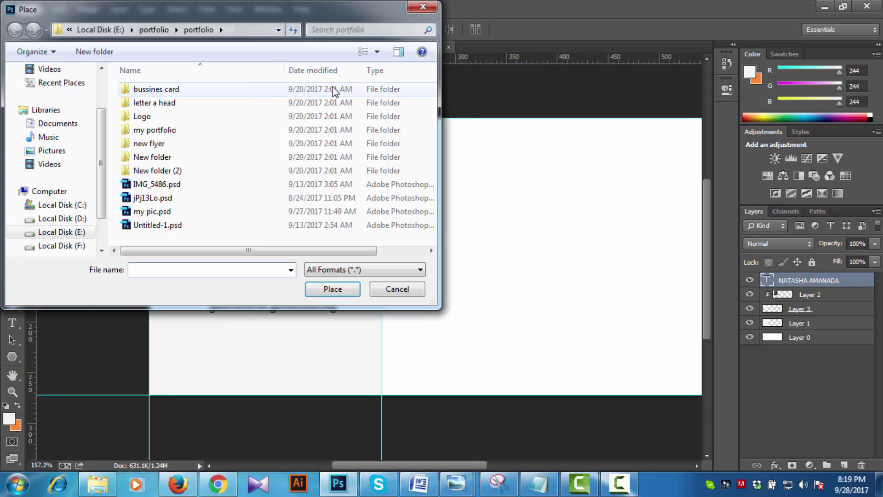
{"action": "scroll", "coordinate": [101, 133], "scroll_direction": "up", "scroll_amount": 3}
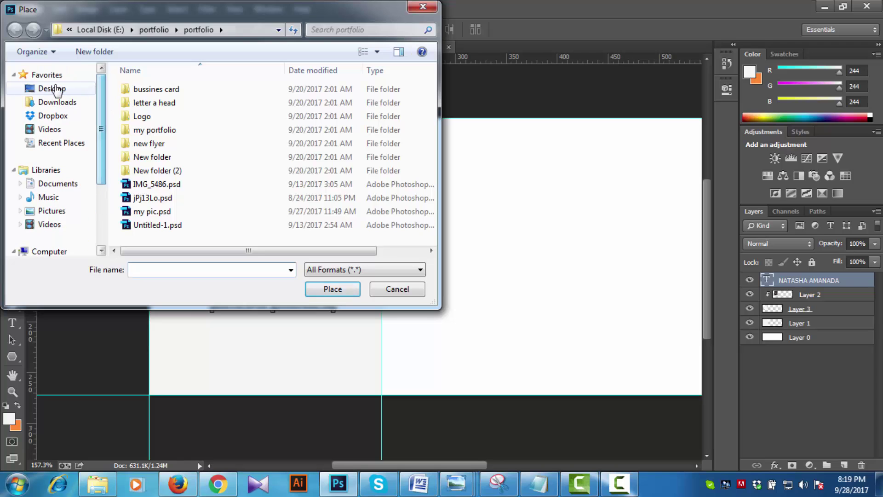
{"action": "left_click", "coordinate": [52, 88]}
{"action": "left_click_drag", "start_coordinate": [432, 76], "coordinate": [441, 200]}
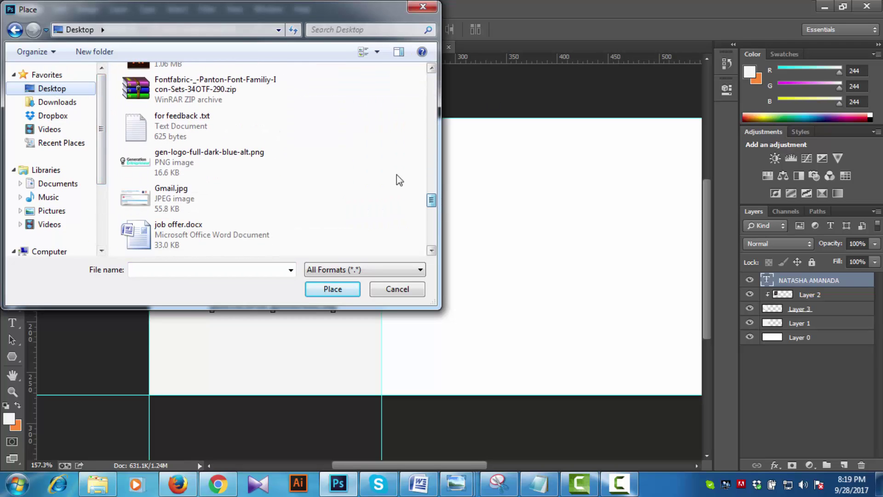
{"action": "left_click", "coordinate": [337, 174]}
{"action": "left_click", "coordinate": [338, 290]}
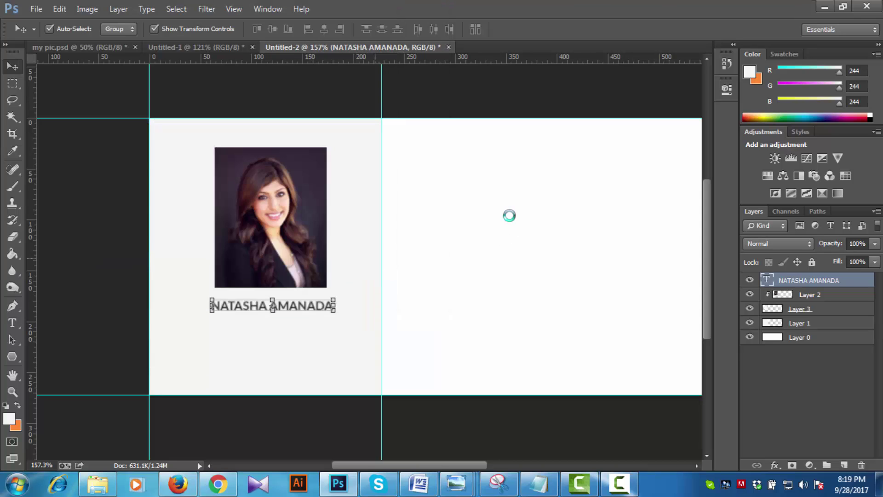
Scale the placed logo to about 31% and position it right of the portrait
{"action": "left_click_drag", "start_coordinate": [264, 243], "coordinate": [475, 230]}
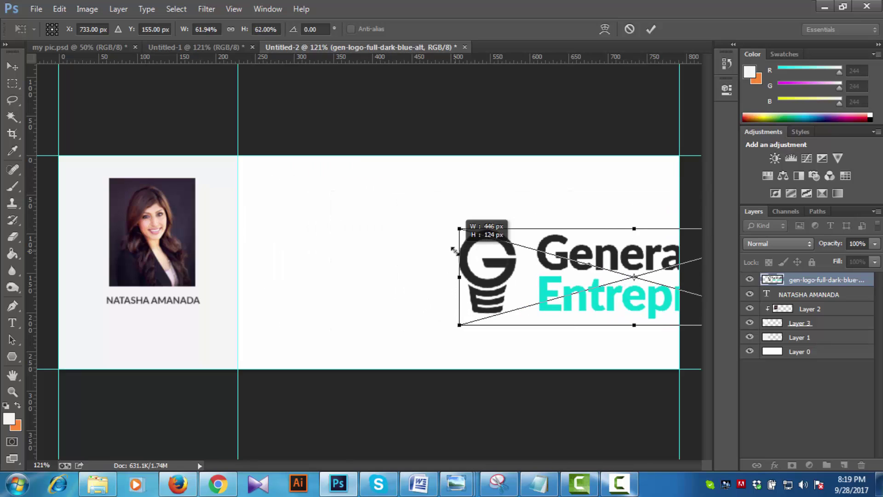
{"action": "left_click_drag", "start_coordinate": [306, 197], "coordinate": [437, 234]}
{"action": "left_click_drag", "start_coordinate": [651, 294], "coordinate": [460, 256]}
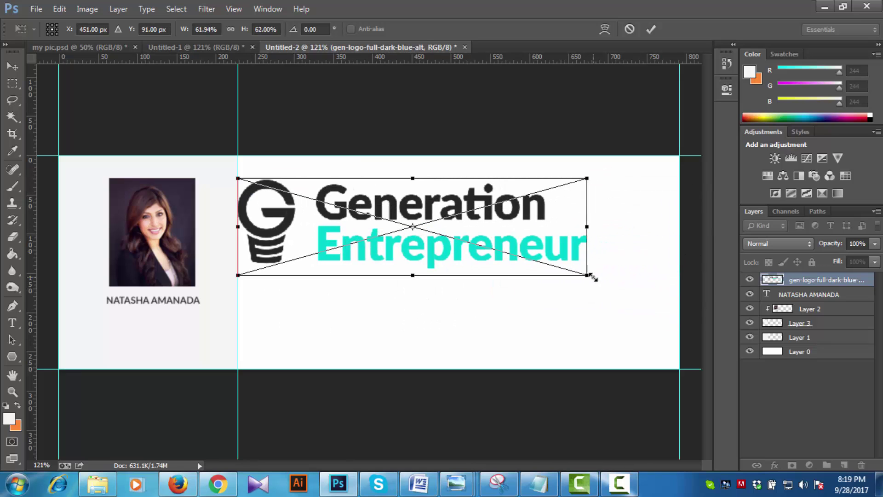
{"action": "left_click_drag", "start_coordinate": [588, 275], "coordinate": [416, 227]}
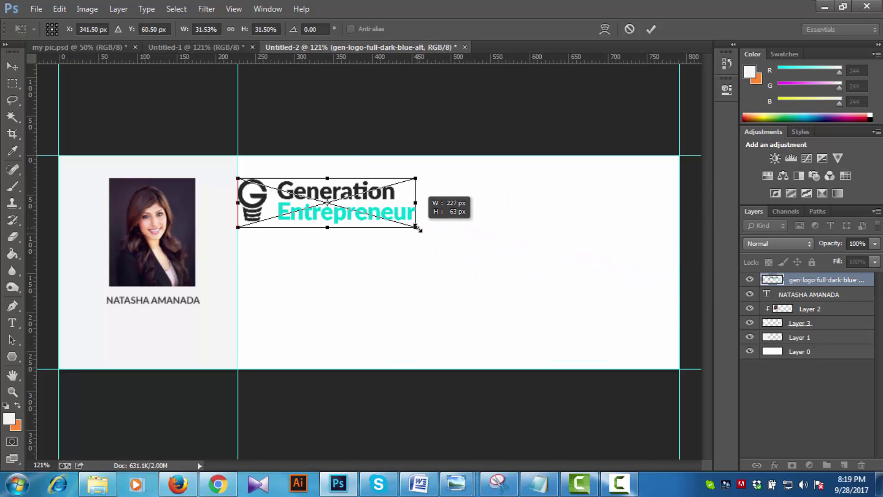
{"action": "left_click_drag", "start_coordinate": [340, 206], "coordinate": [338, 214]}
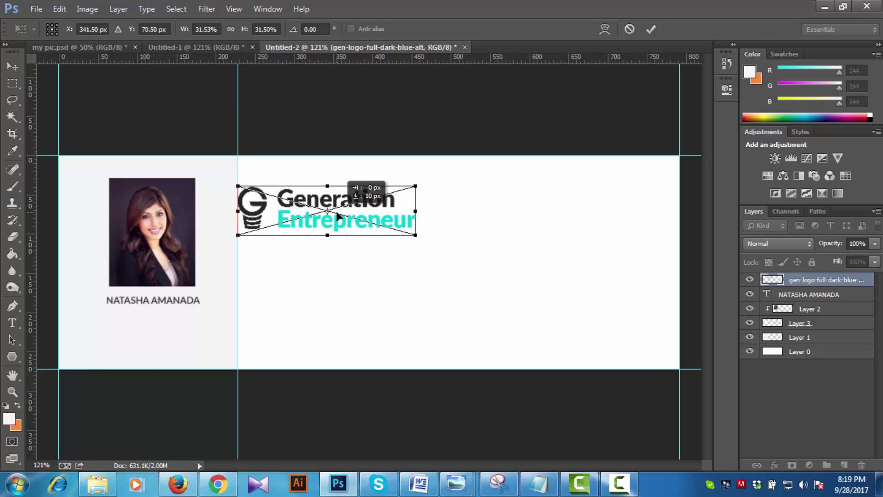
{"action": "left_click", "coordinate": [651, 29]}
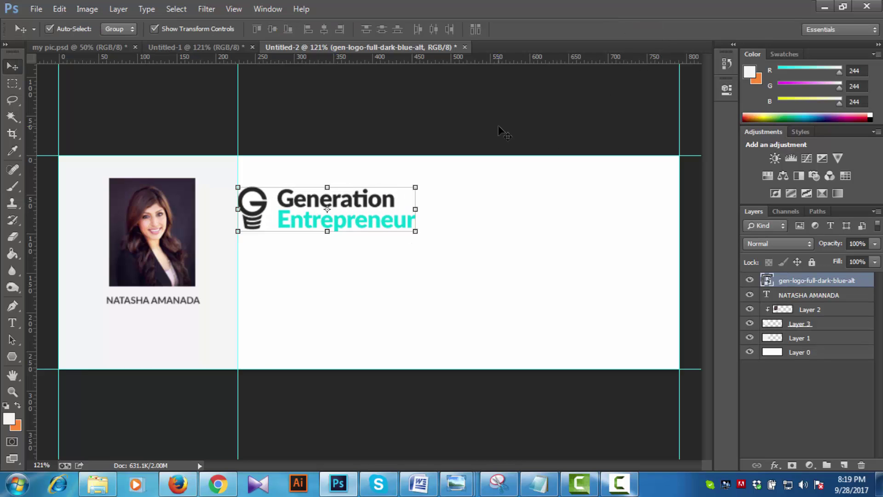
Recolour the name text with the logo's dark text colour sampled by eyedropper
{"action": "double_click", "coordinate": [766, 294]}
{"action": "left_click", "coordinate": [433, 29]}
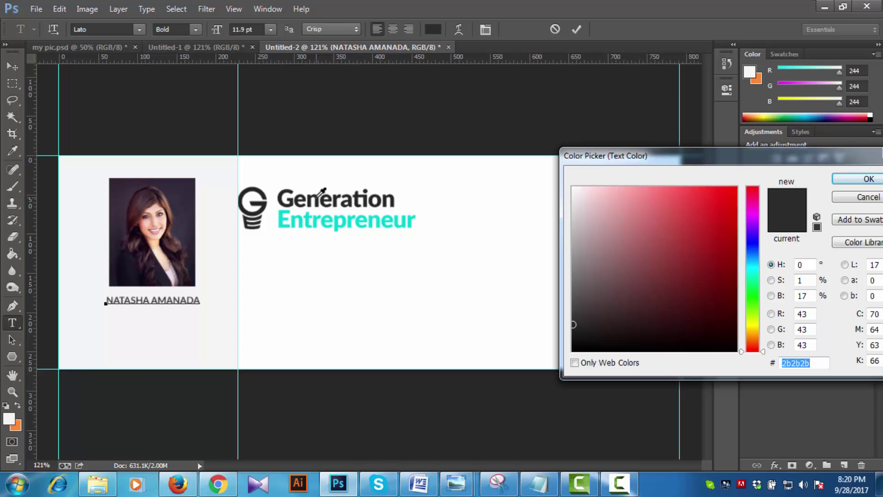
{"action": "left_click", "coordinate": [319, 195]}
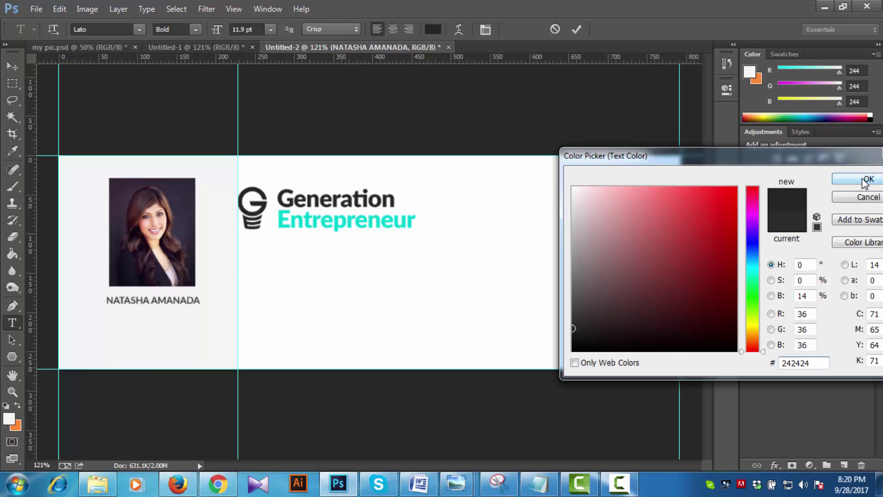
{"action": "left_click", "coordinate": [868, 179]}
{"action": "left_click", "coordinate": [14, 67]}
{"action": "left_click", "coordinate": [518, 139]}
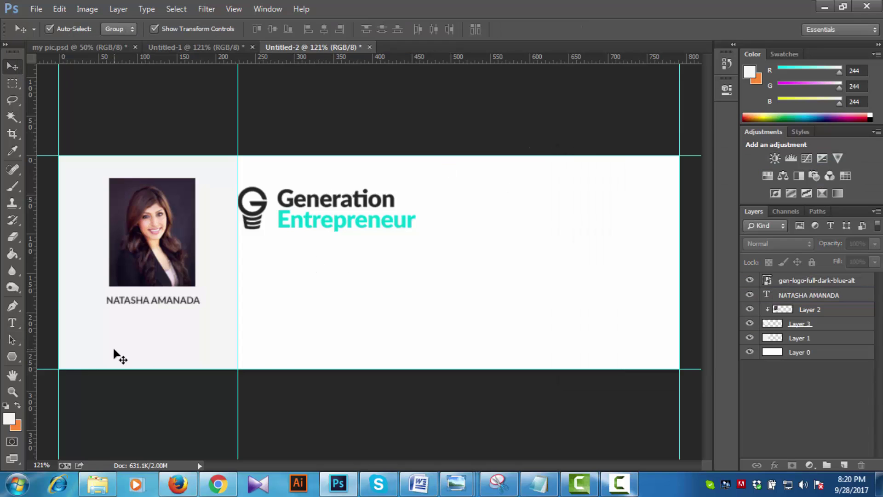
{"action": "left_click", "coordinate": [15, 322]}
Add the job title 'Director' below the name and adjust its font size
{"action": "left_click", "coordinate": [134, 328]}
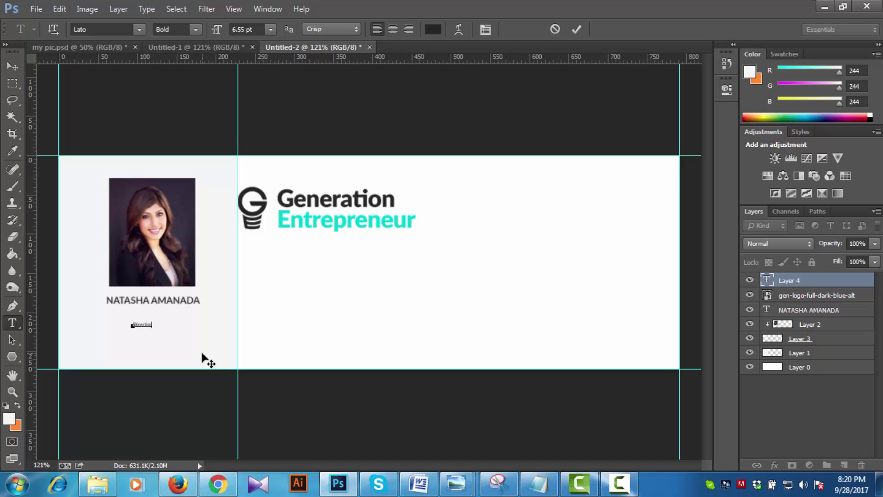
{"action": "left_click", "coordinate": [14, 68]}
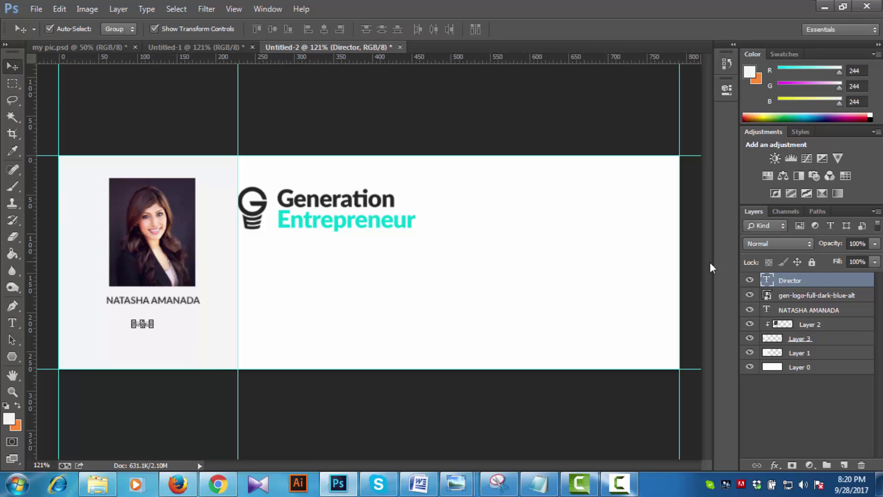
{"action": "double_click", "coordinate": [772, 289]}
{"action": "left_click", "coordinate": [799, 132]}
{"action": "double_click", "coordinate": [765, 279]}
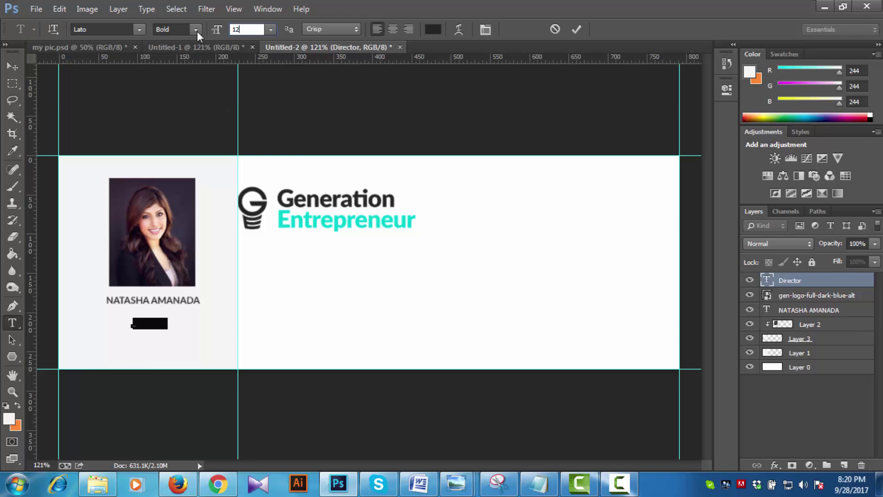
{"action": "left_click", "coordinate": [8, 68]}
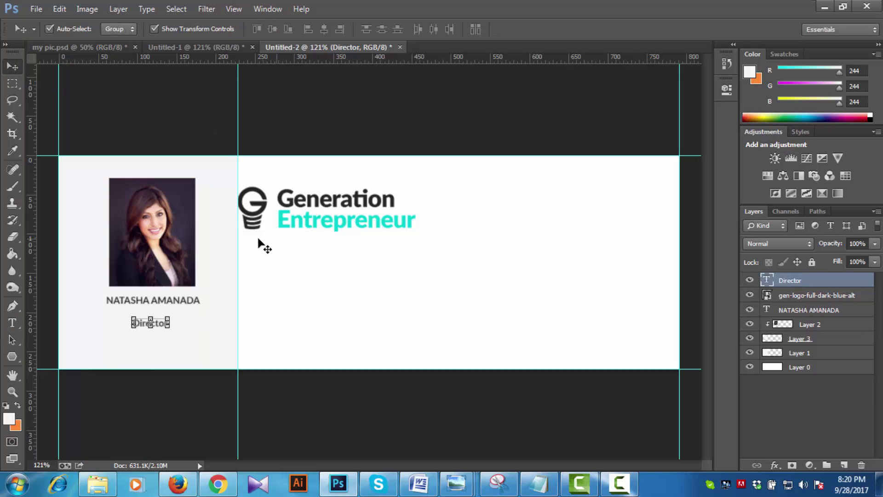
Recolour Director to the logo's teal, then enlarge it and place it under the name
{"action": "double_click", "coordinate": [765, 280]}
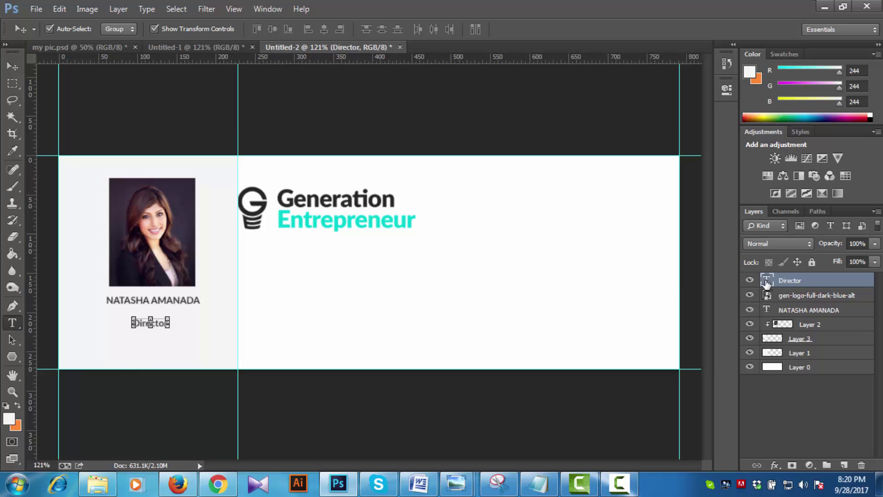
{"action": "left_click", "coordinate": [432, 29]}
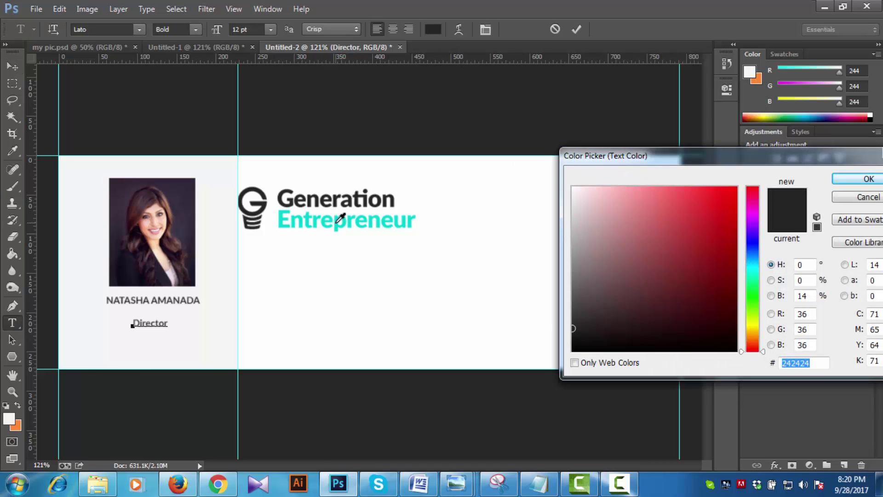
{"action": "left_click", "coordinate": [338, 221]}
{"action": "left_click", "coordinate": [864, 179]}
{"action": "left_click", "coordinate": [18, 66]}
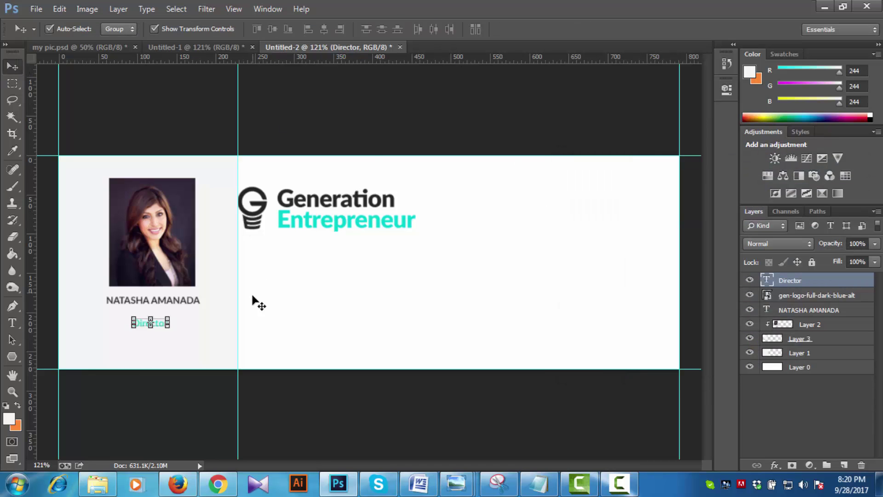
{"action": "mouse_move", "coordinate": [168, 331]}
{"action": "left_mouse_down"}
{"action": "mouse_move", "coordinate": [199, 349]}
{"action": "mouse_move", "coordinate": [157, 322]}
{"action": "left_mouse_up"}
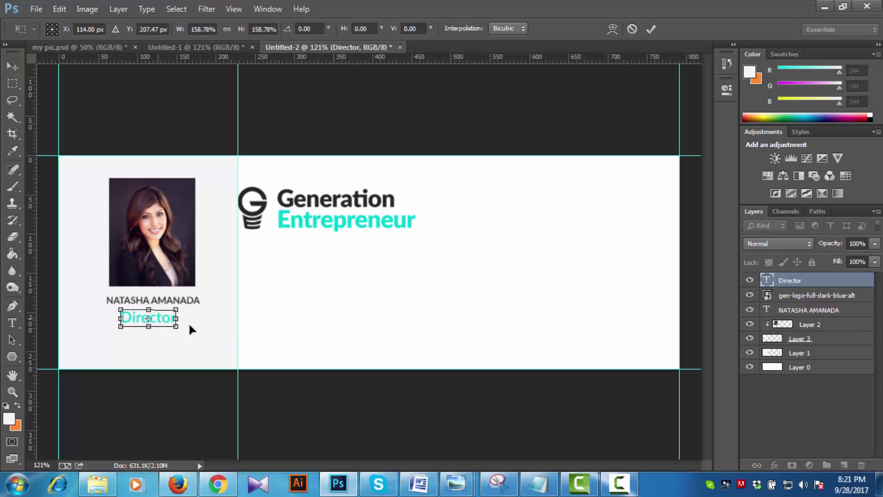
{"action": "left_click", "coordinate": [646, 31]}
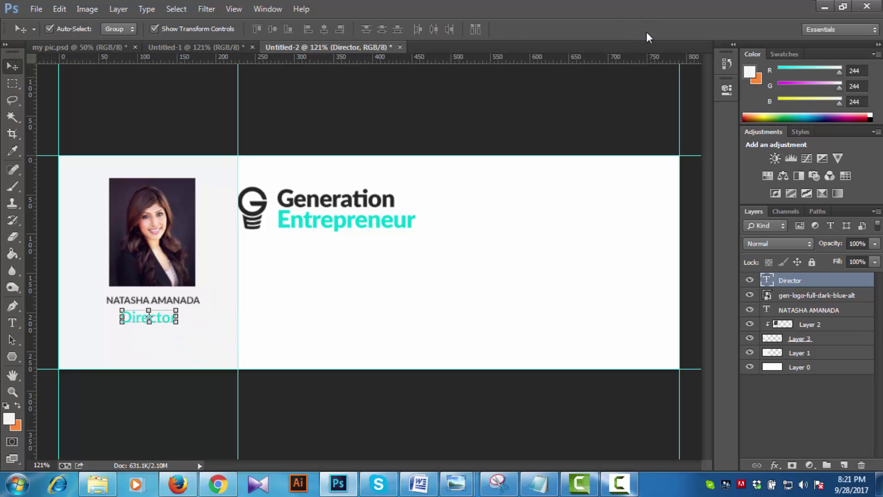
{"action": "left_click", "coordinate": [797, 308]}
{"action": "left_click_drag", "start_coordinate": [202, 306], "coordinate": [221, 312]}
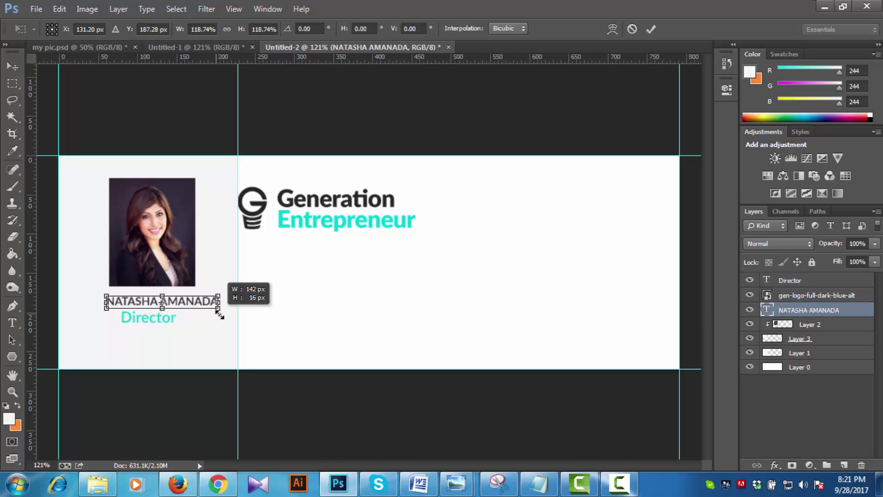
{"action": "left_click", "coordinate": [652, 29]}
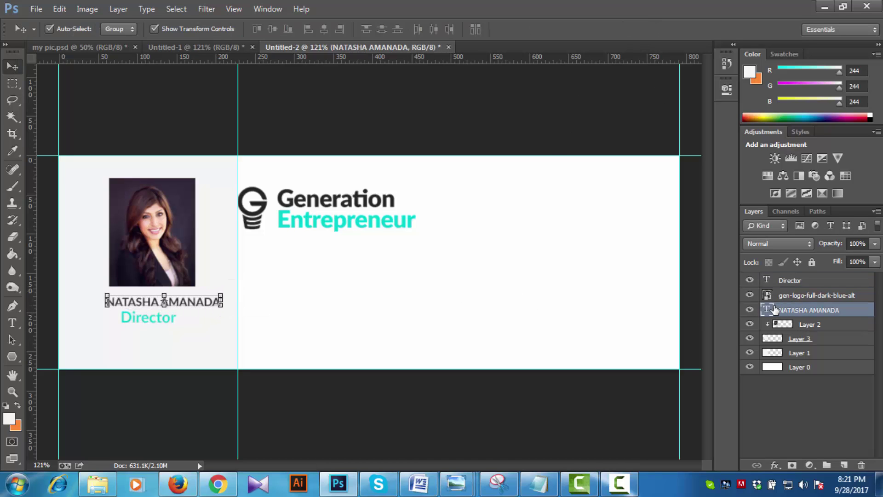
{"action": "double_click", "coordinate": [774, 312]}
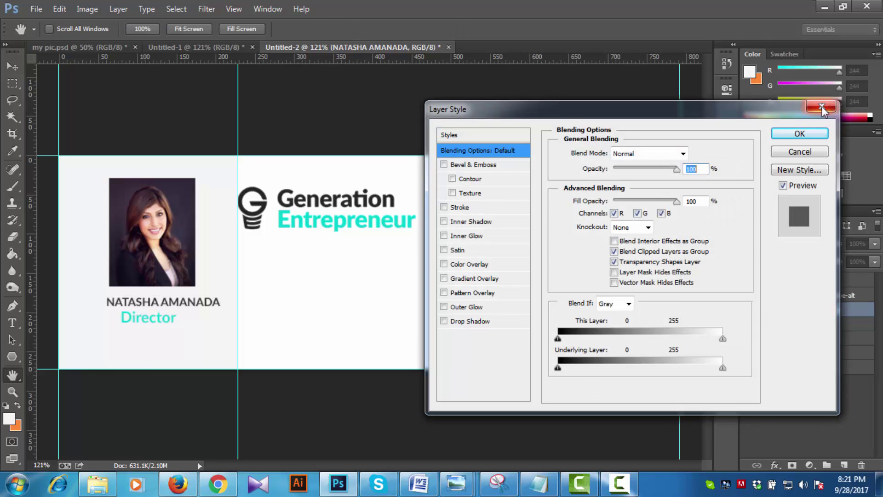
{"action": "left_click", "coordinate": [821, 106]}
Set the name to 18 pt and nudge it left to centre above Director
{"action": "double_click", "coordinate": [766, 310]}
{"action": "left_click", "coordinate": [246, 34]}
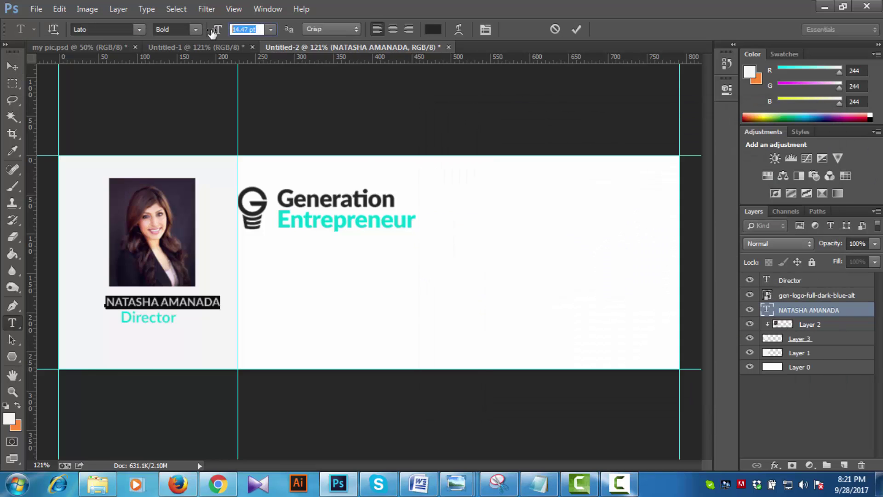
{"action": "type", "text": "16"}
{"action": "key", "text": "BackSpace"}
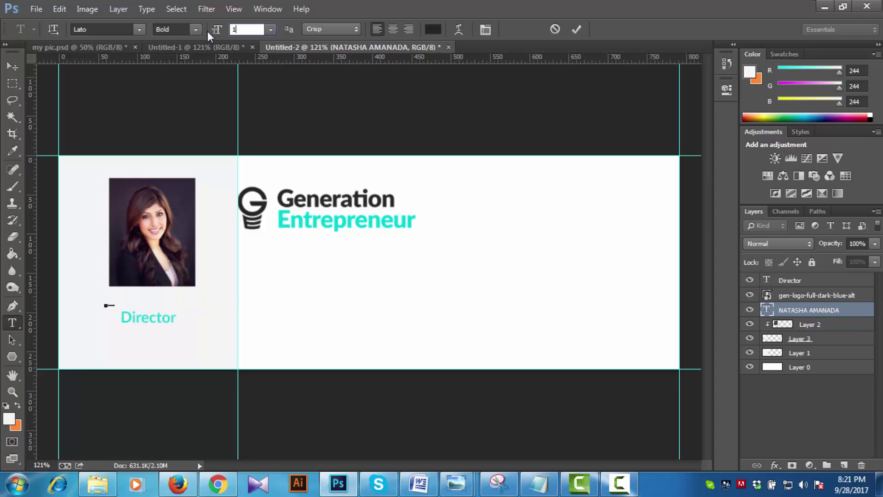
{"action": "type", "text": "8"}
{"action": "key", "text": "Return"}
{"action": "left_click", "coordinate": [14, 66]}
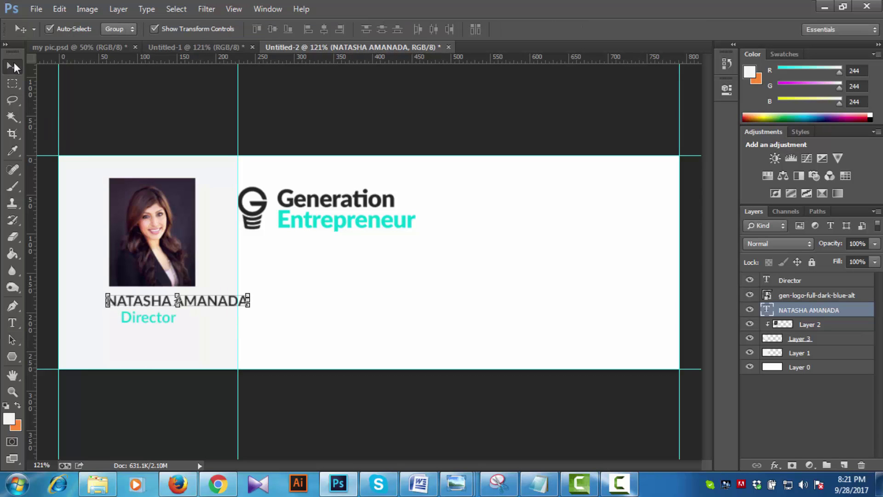
{"action": "key", "text": "Left"}
{"action": "key", "text": "Left"}
{"action": "key", "text": "Left"}
{"action": "key", "text": "Left"}
{"action": "key", "text": "Left"}
{"action": "key", "text": "Left"}
{"action": "key", "text": "Left"}
{"action": "key", "text": "Left"}
{"action": "key", "text": "Left"}
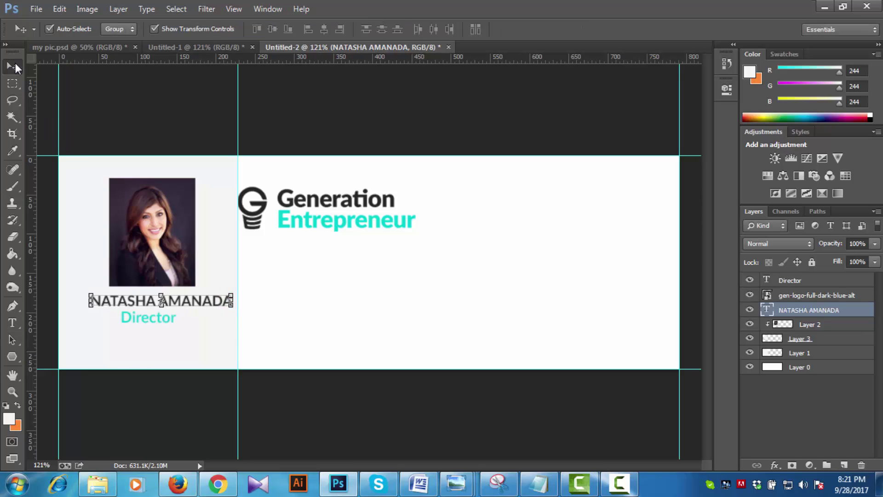
{"action": "key", "text": "Left"}
{"action": "key", "text": "Left"}
{"action": "key", "text": "Left"}
Give the portrait layer a 3 px stroke border in the logo's teal
{"action": "left_click", "coordinate": [809, 324]}
{"action": "right_click", "coordinate": [800, 338]}
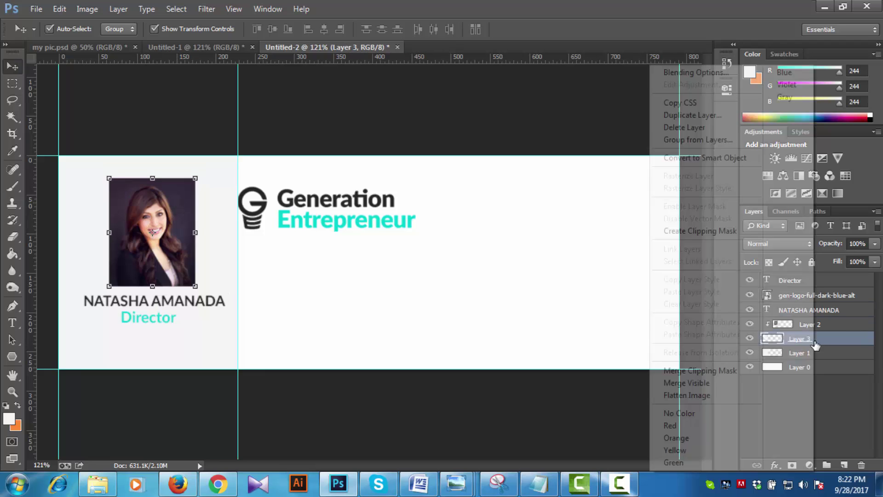
{"action": "left_click", "coordinate": [725, 72]}
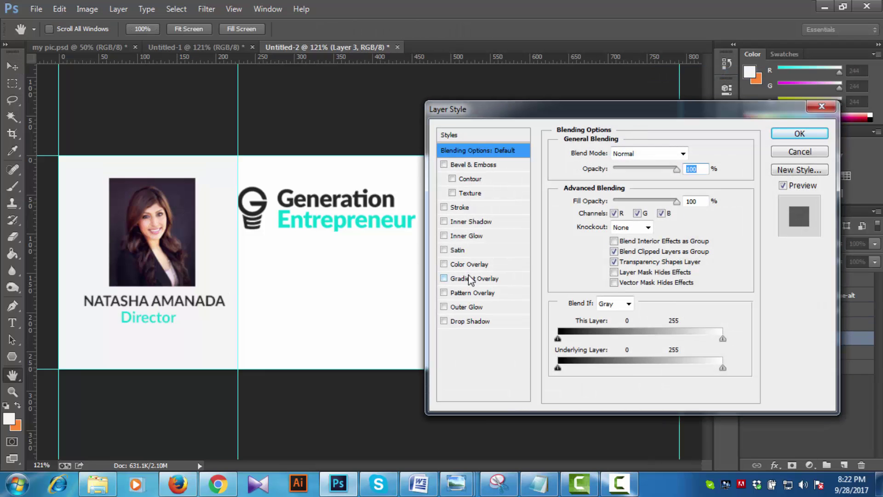
{"action": "left_click", "coordinate": [469, 208]}
{"action": "left_click", "coordinate": [583, 244]}
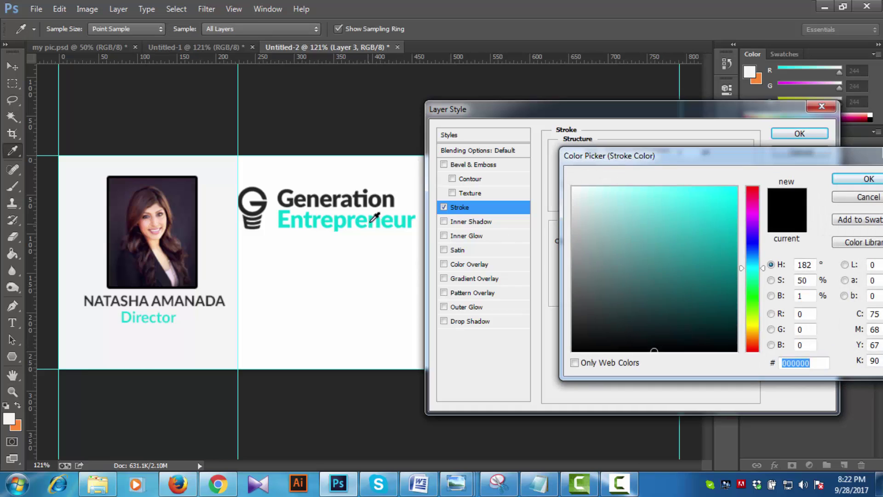
{"action": "left_click", "coordinate": [377, 216]}
{"action": "left_click", "coordinate": [861, 183]}
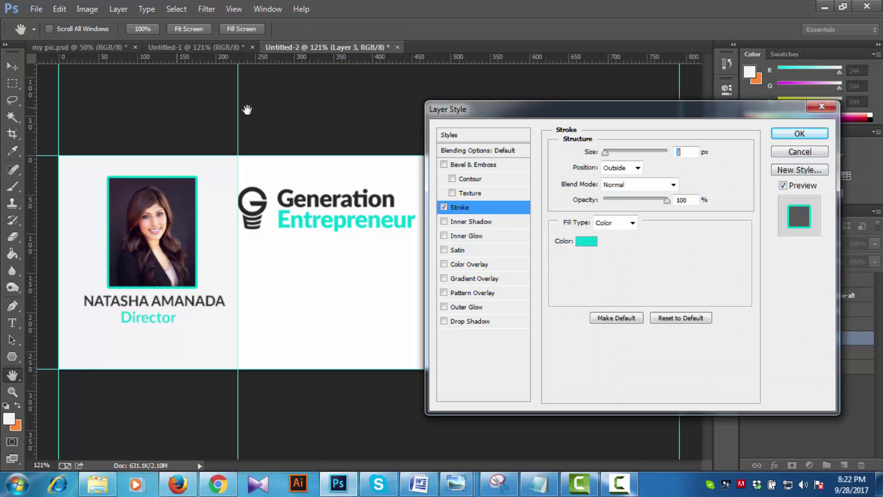
{"action": "left_click", "coordinate": [798, 134]}
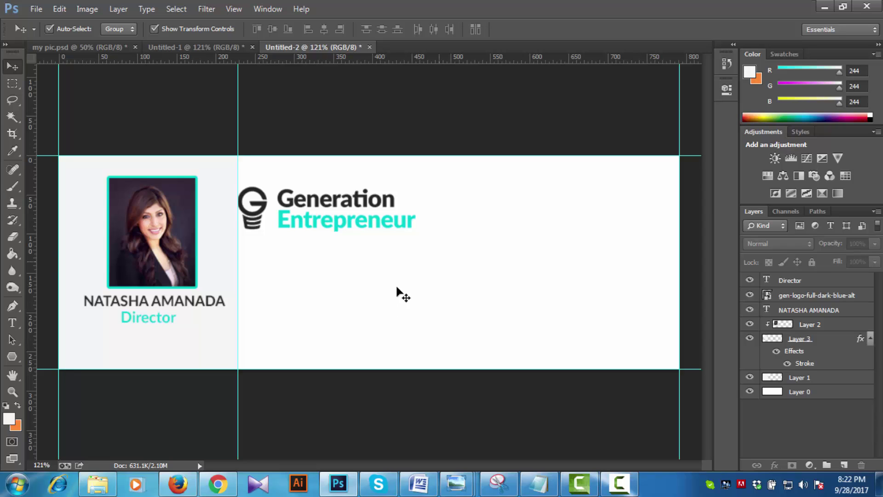
Add a vertical guide right of the logo and a horizontal guide at the photo's top
{"action": "left_click", "coordinate": [323, 211]}
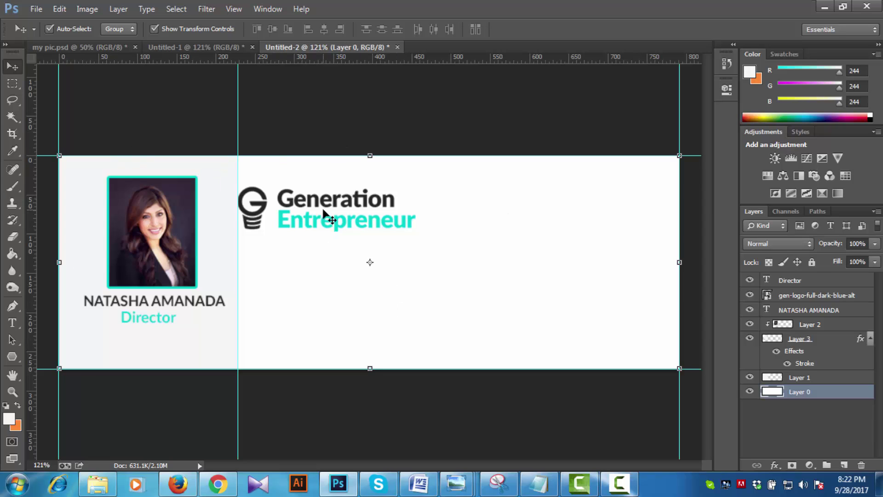
{"action": "left_click", "coordinate": [472, 92]}
{"action": "left_click_drag", "start_coordinate": [38, 291], "coordinate": [430, 324]}
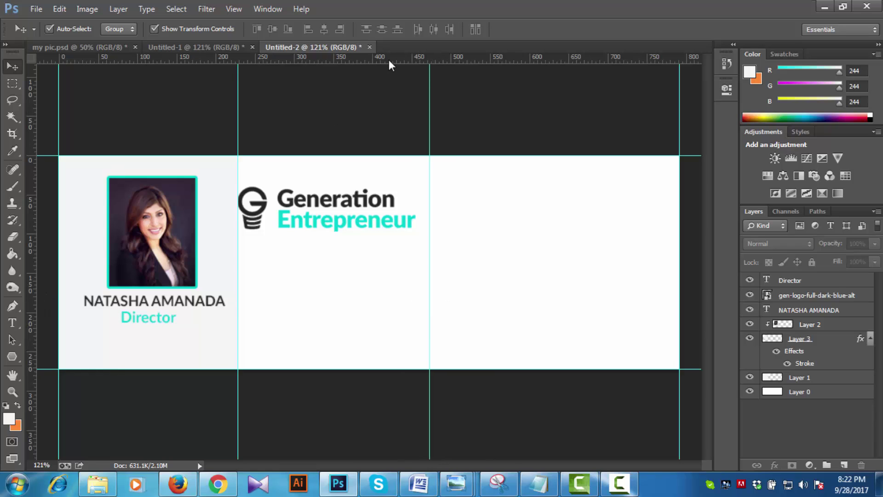
{"action": "left_click_drag", "start_coordinate": [389, 60], "coordinate": [391, 186]}
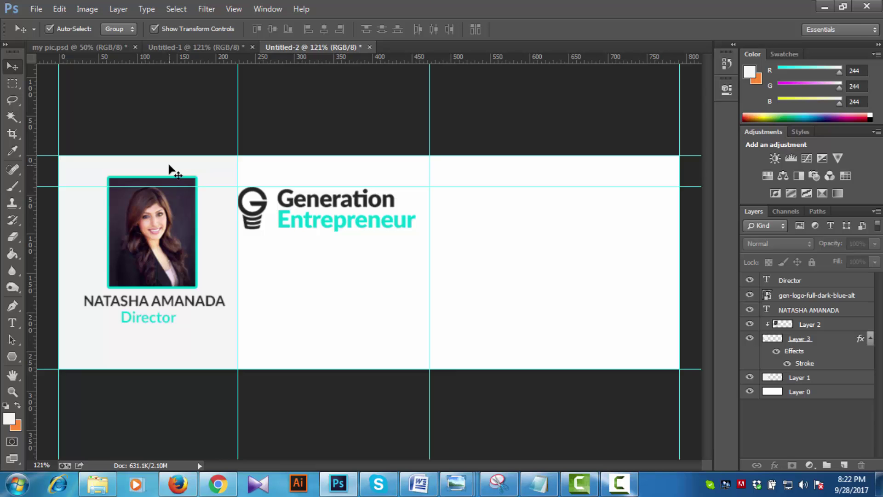
{"action": "left_click", "coordinate": [12, 322]}
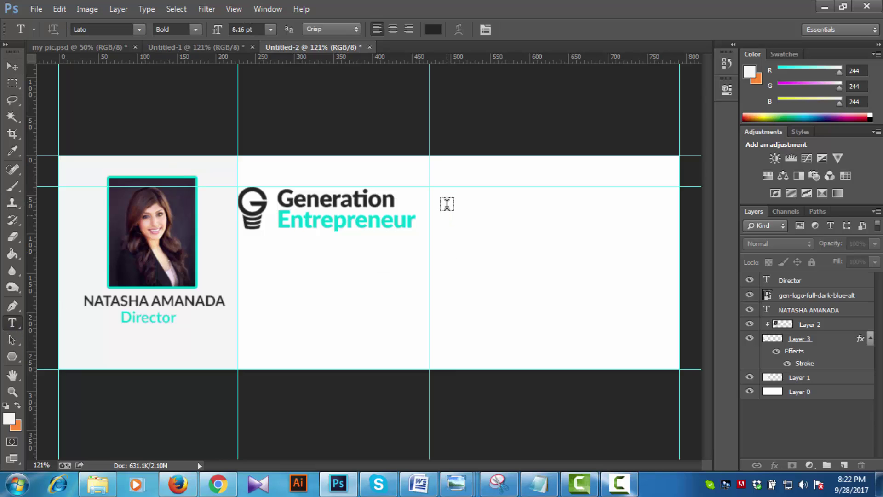
Open Flaticon in a new Chrome tab and reach the email icon results
{"action": "left_click", "coordinate": [232, 476]}
{"action": "key", "text": "ctrl+t"}
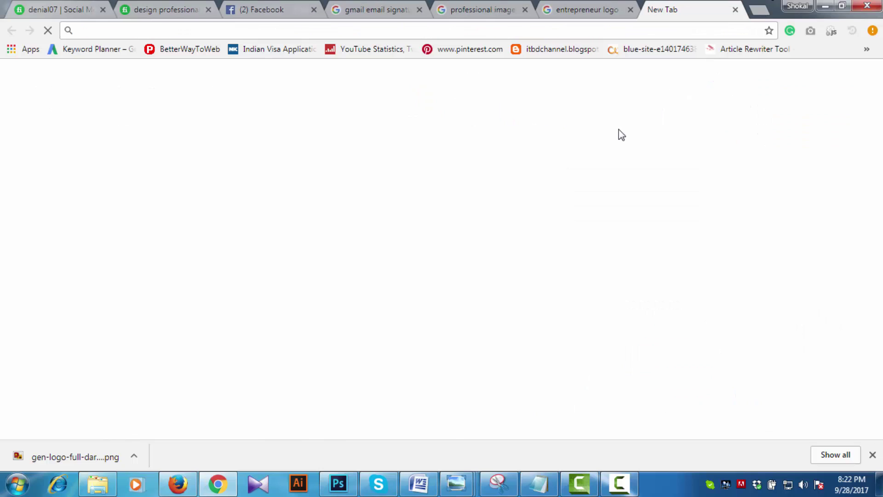
{"action": "type", "text": "fla"}
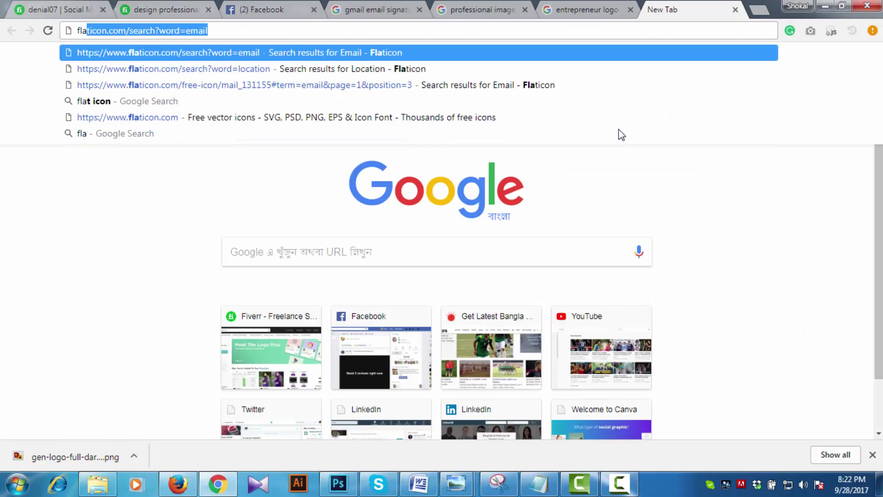
{"action": "type", "text": "ts"}
{"action": "key", "text": "BackSpace"}
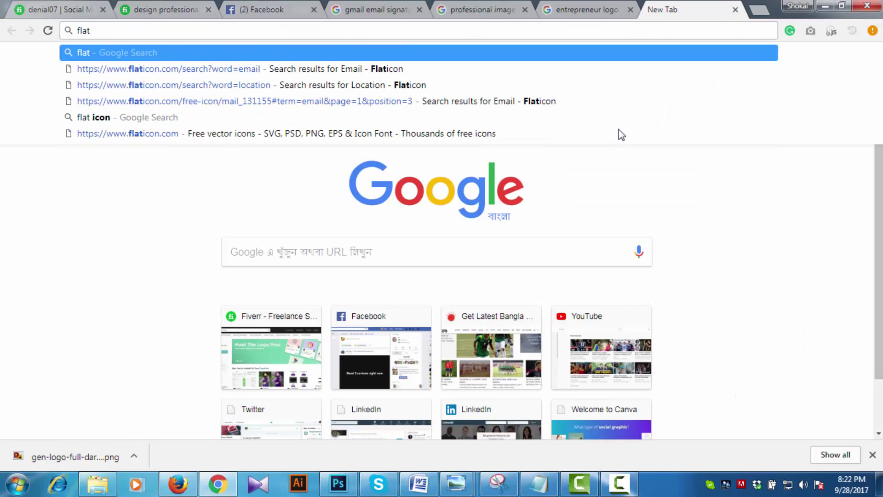
{"action": "type", "text": "icone"}
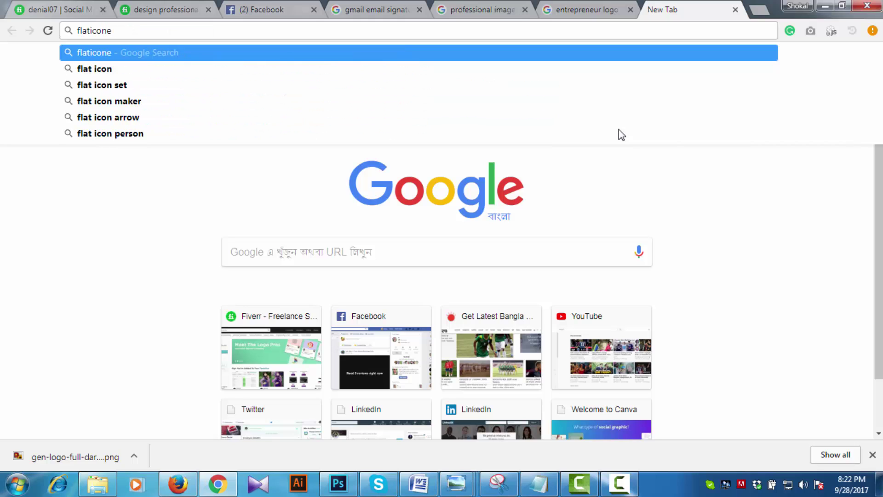
{"action": "key", "text": "BackSpace"}
{"action": "key", "text": "BackSpace"}
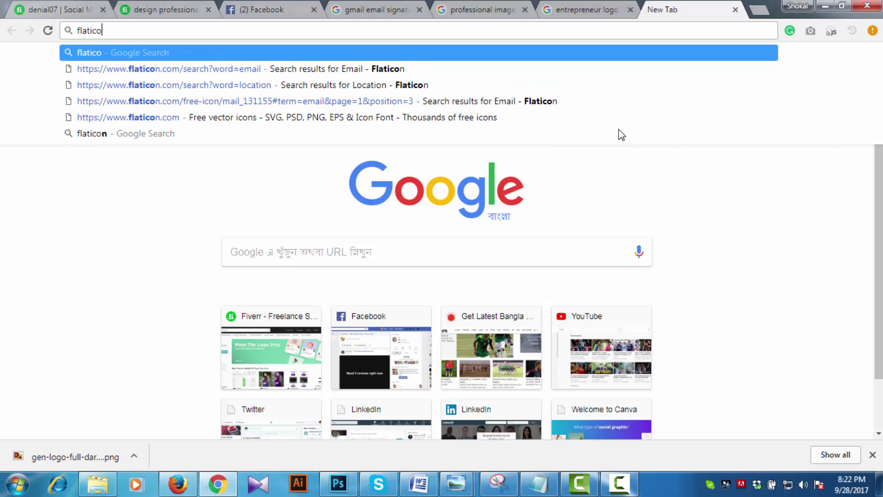
{"action": "type", "text": "n"}
{"action": "key", "text": "Return"}
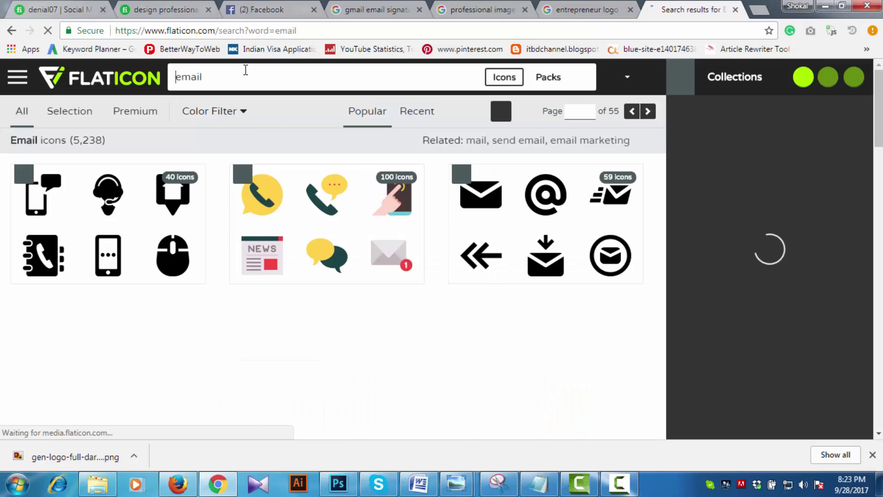
Open an envelope icon and download it free as envelope.psd
{"action": "type", "text": "inter"}
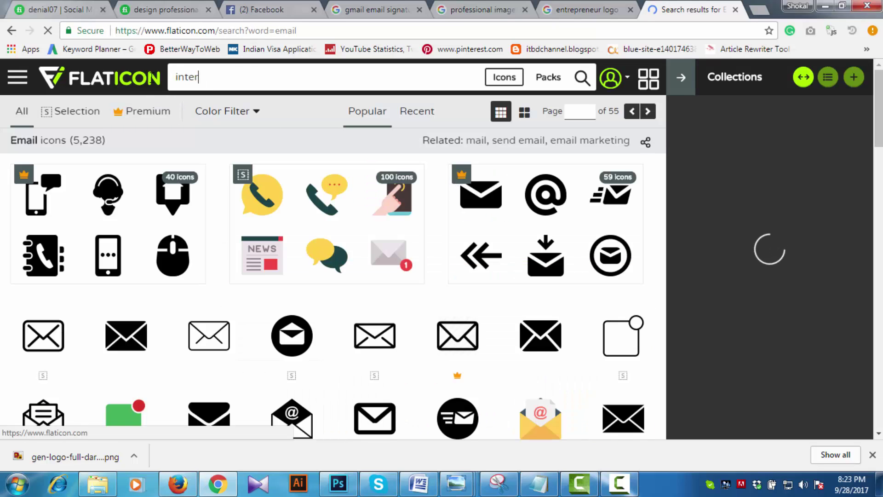
{"action": "key", "text": "BackSpace"}
{"action": "key", "text": "BackSpace"}
{"action": "key", "text": "BackSpace"}
{"action": "type", "text": "aa"}
{"action": "type", "text": "dd"}
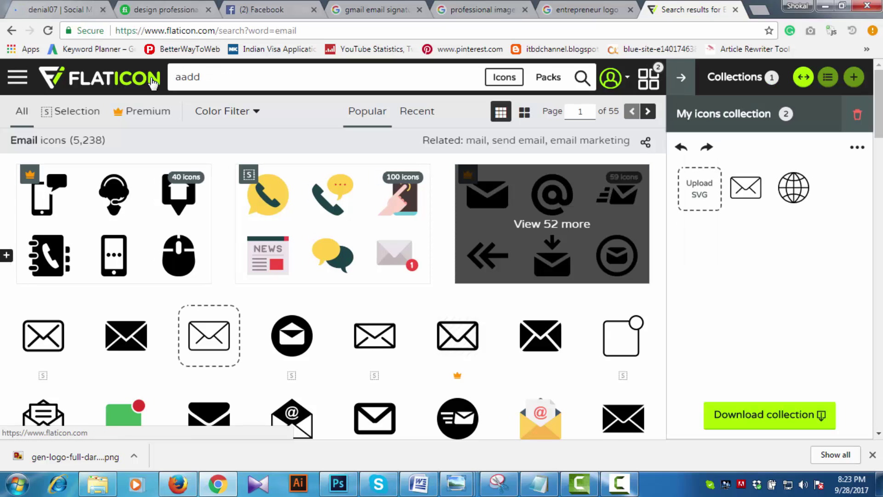
{"action": "scroll", "coordinate": [285, 197], "scroll_direction": "down", "scroll_amount": 4}
{"action": "scroll", "coordinate": [375, 217], "scroll_direction": "up", "scroll_amount": 3}
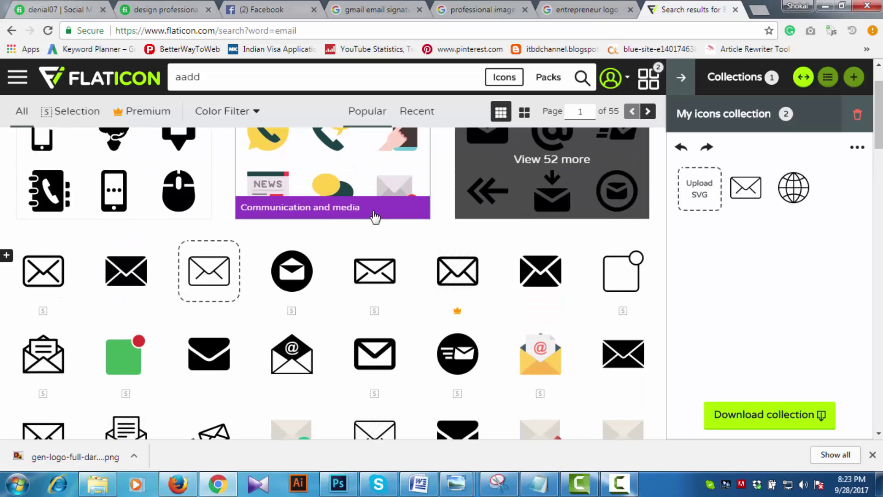
{"action": "left_click", "coordinate": [374, 276]}
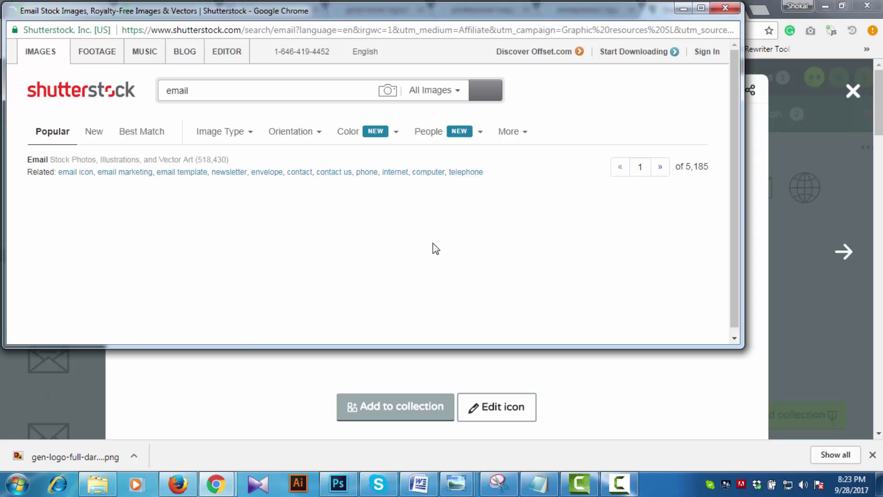
{"action": "left_click", "coordinate": [725, 8]}
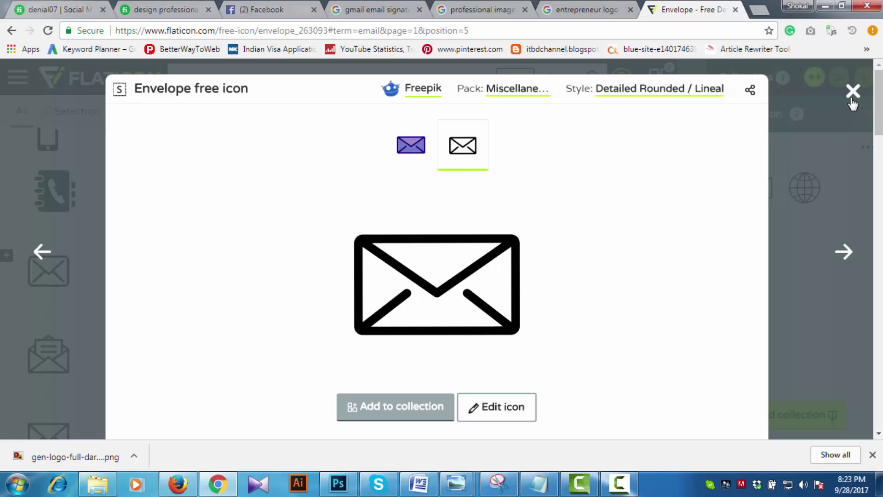
{"action": "scroll", "coordinate": [642, 203], "scroll_direction": "down", "scroll_amount": 3}
{"action": "scroll", "coordinate": [457, 278], "scroll_direction": "down", "scroll_amount": 2}
{"action": "left_click", "coordinate": [562, 262]}
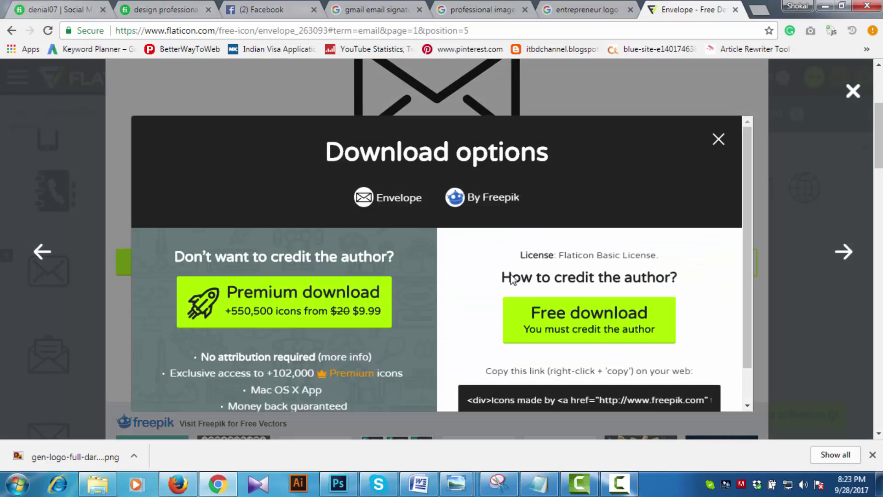
{"action": "left_click", "coordinate": [575, 317]}
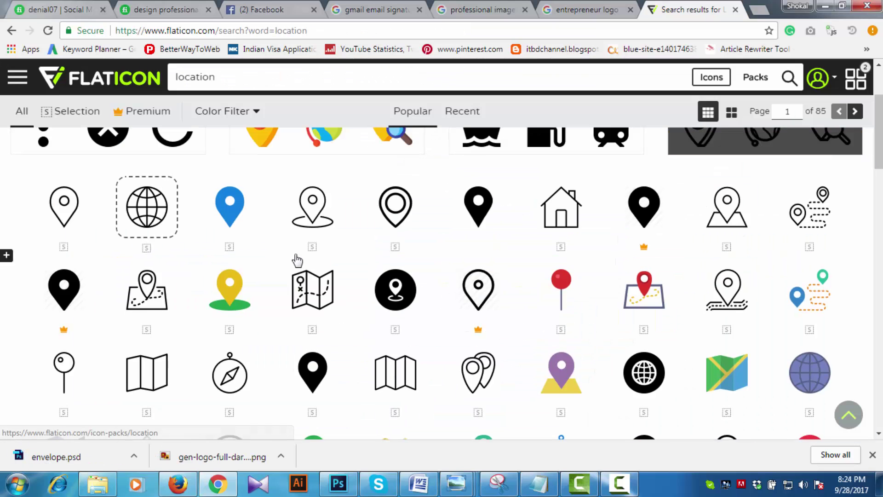
{"action": "mouse_move", "coordinate": [147, 207]}
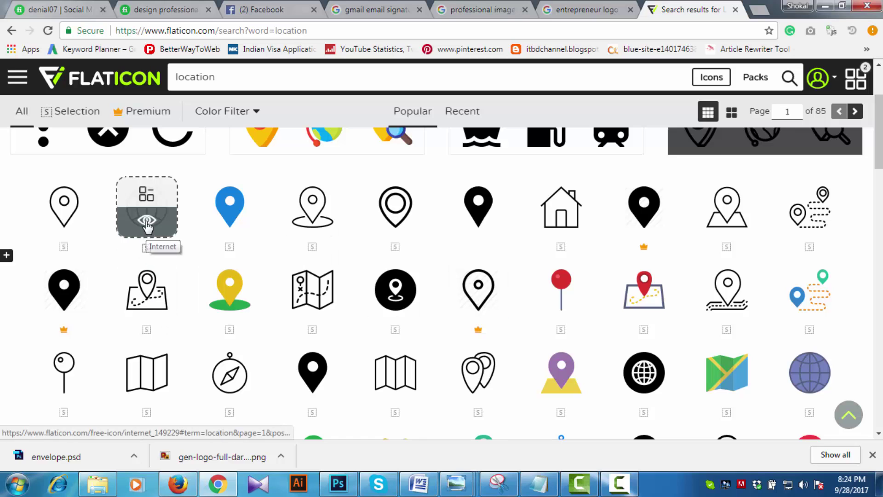
Download the globe icon free as a PSD, internet (3).psd
{"action": "left_click", "coordinate": [147, 224]}
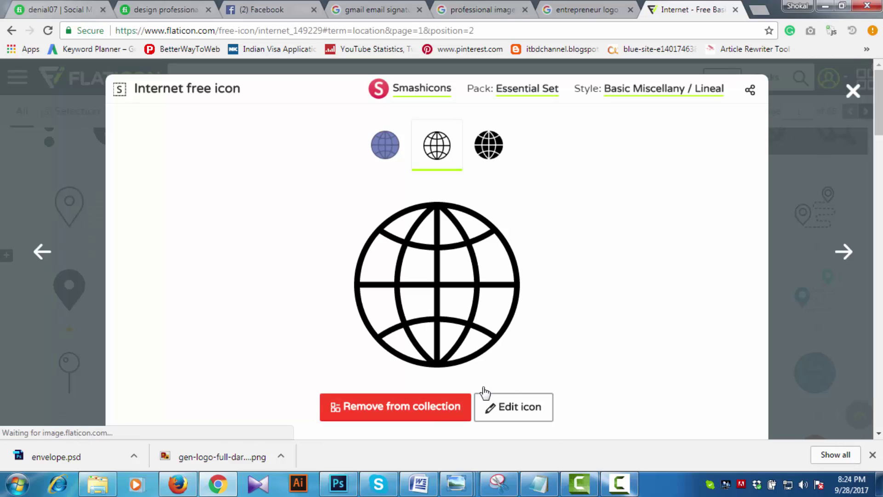
{"action": "scroll", "coordinate": [483, 394], "scroll_direction": "down", "scroll_amount": 5}
{"action": "left_click", "coordinate": [567, 258]}
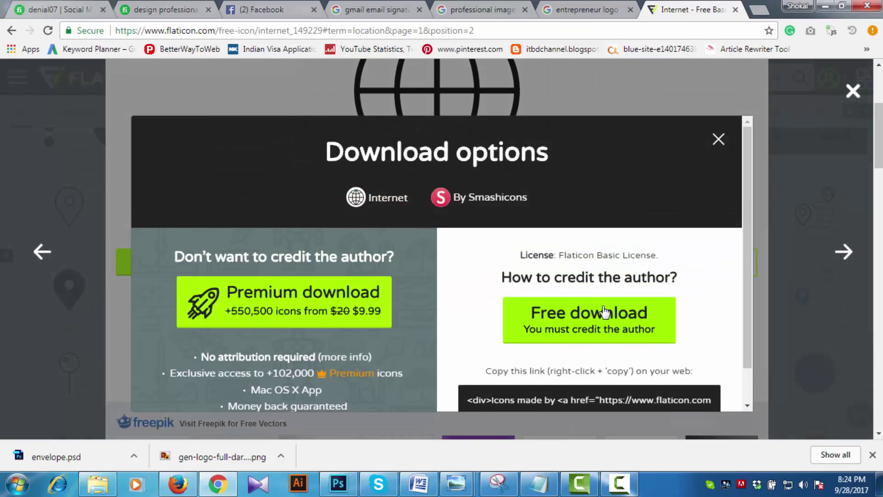
{"action": "left_click", "coordinate": [606, 317]}
{"action": "left_click", "coordinate": [852, 92]}
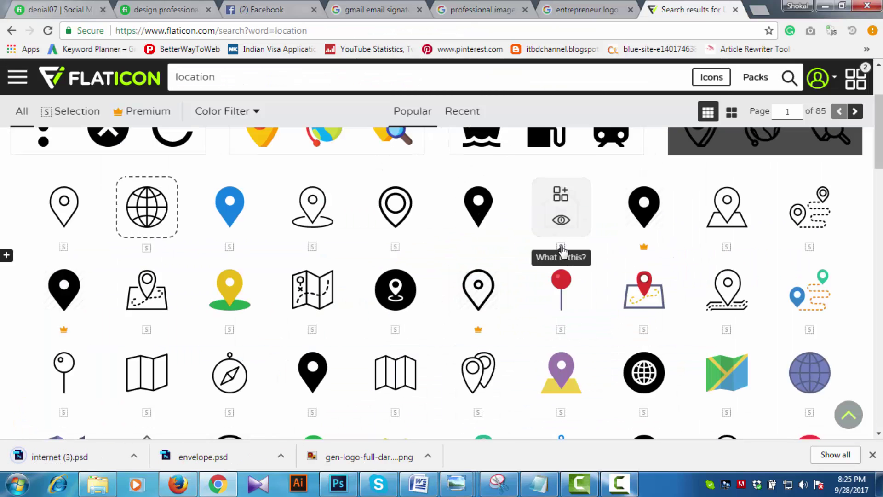
Download the house icon free as a PSD, home (1).psd
{"action": "left_click", "coordinate": [561, 222]}
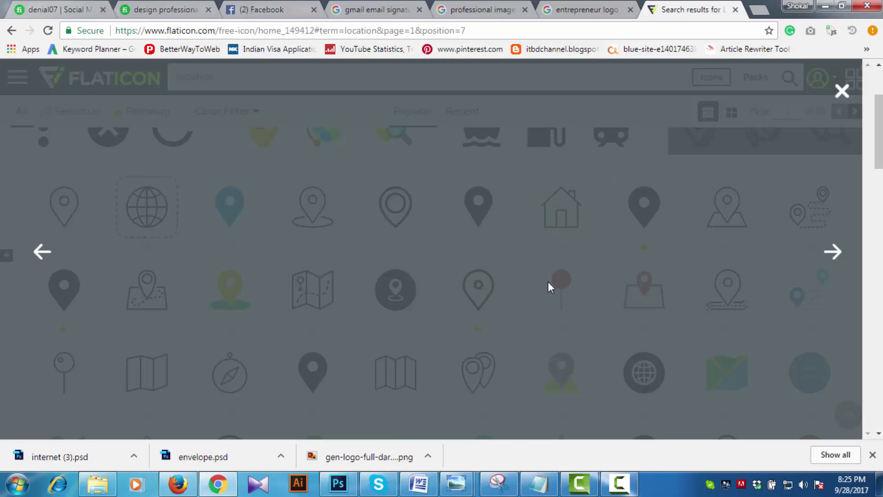
{"action": "scroll", "coordinate": [533, 292], "scroll_direction": "down", "scroll_amount": 3}
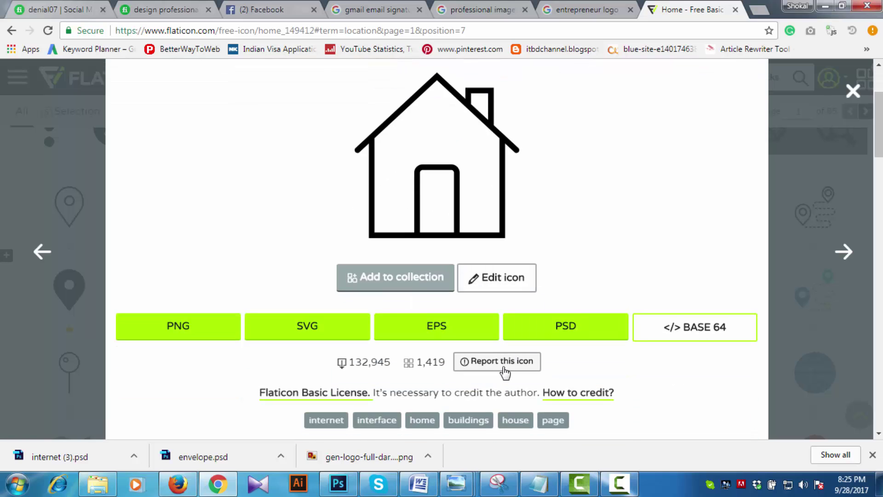
{"action": "left_click", "coordinate": [575, 323]}
{"action": "left_click", "coordinate": [616, 317]}
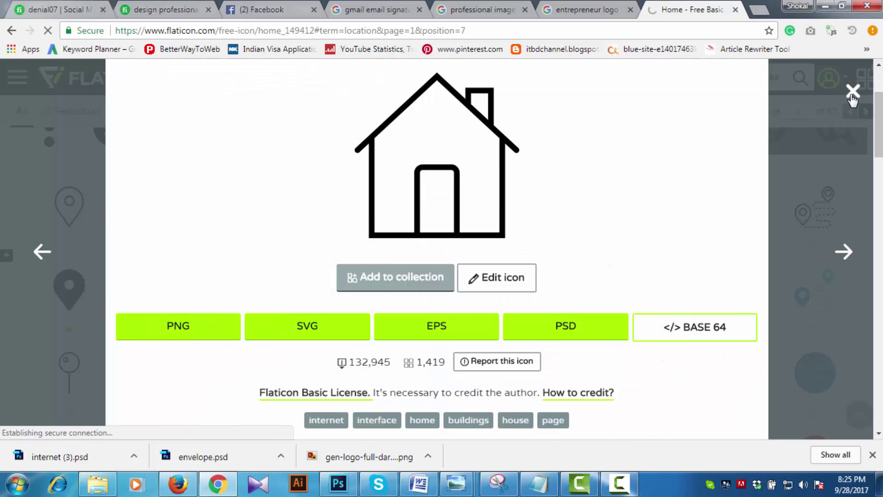
{"action": "left_click", "coordinate": [852, 92]}
{"action": "scroll", "coordinate": [544, 269], "scroll_direction": "down", "scroll_amount": 3}
{"action": "scroll", "coordinate": [506, 290], "scroll_direction": "down", "scroll_amount": 1}
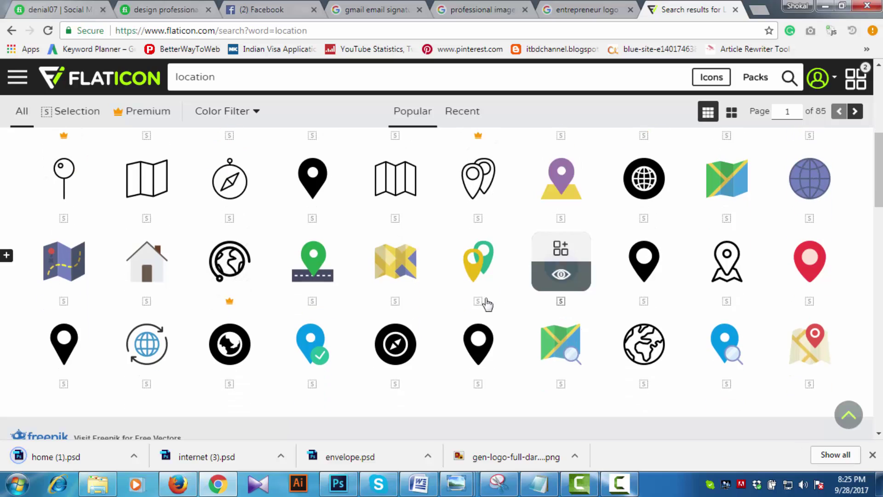
{"action": "scroll", "coordinate": [285, 414], "scroll_direction": "up", "scroll_amount": 4}
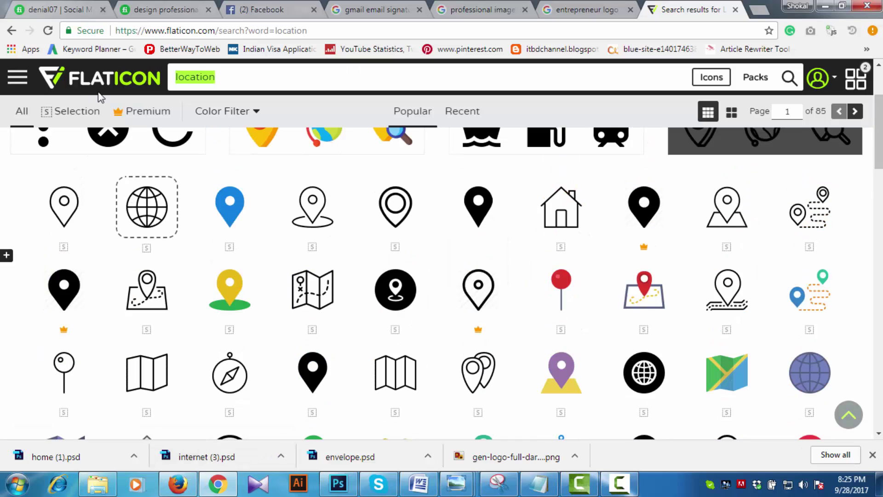
Search Flaticon for 'phone' and download the phone-call icon free as a PSD
{"action": "type", "text": "phone"}
{"action": "key", "text": "Return"}
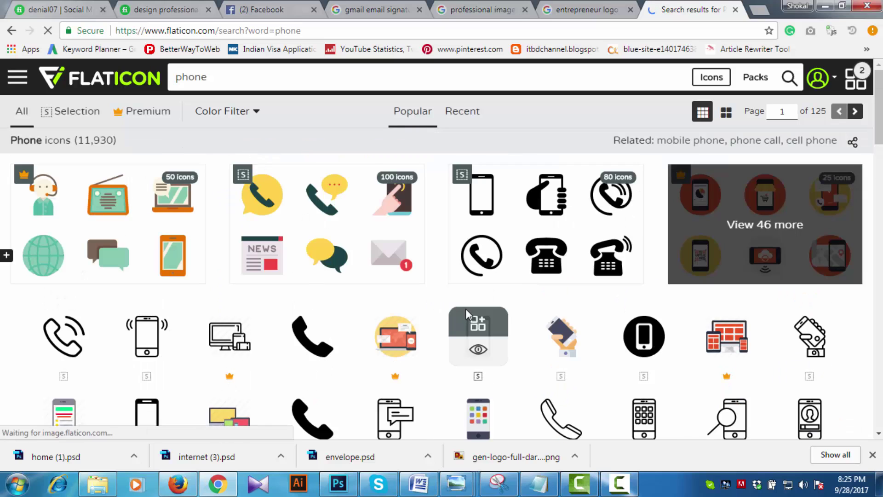
{"action": "scroll", "coordinate": [466, 311], "scroll_direction": "down", "scroll_amount": 2}
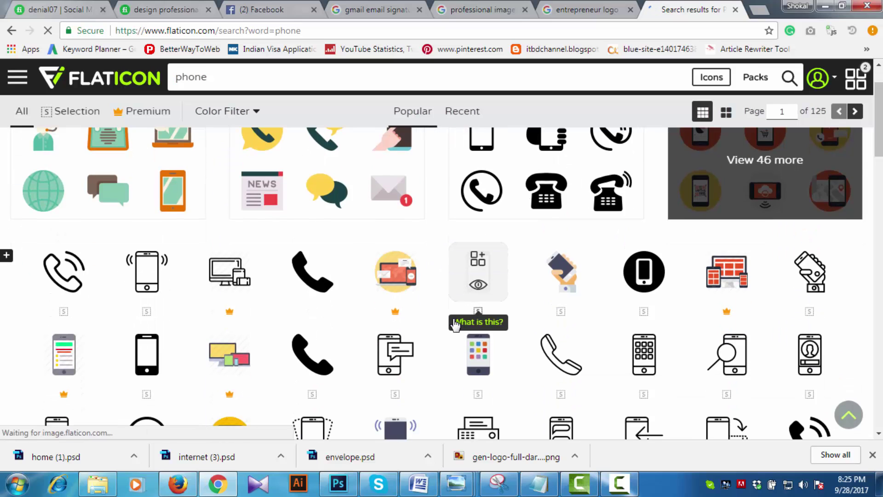
{"action": "scroll", "coordinate": [445, 319], "scroll_direction": "down", "scroll_amount": 1}
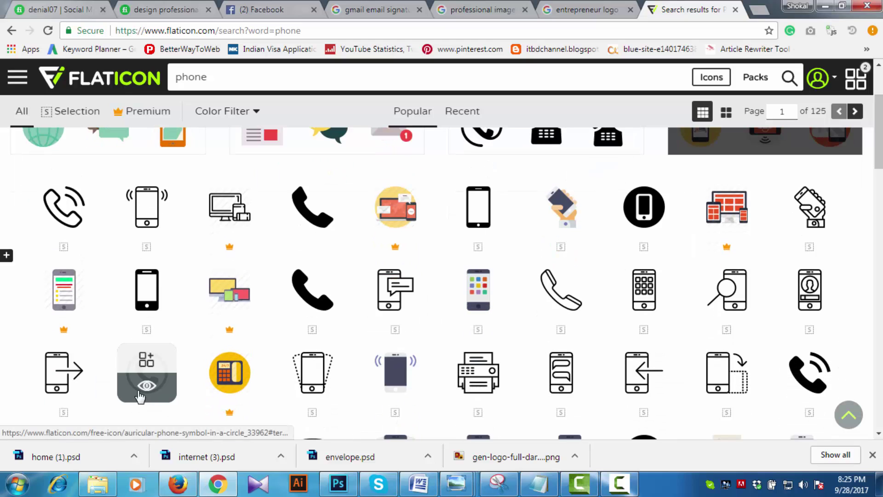
{"action": "left_click", "coordinate": [152, 382]}
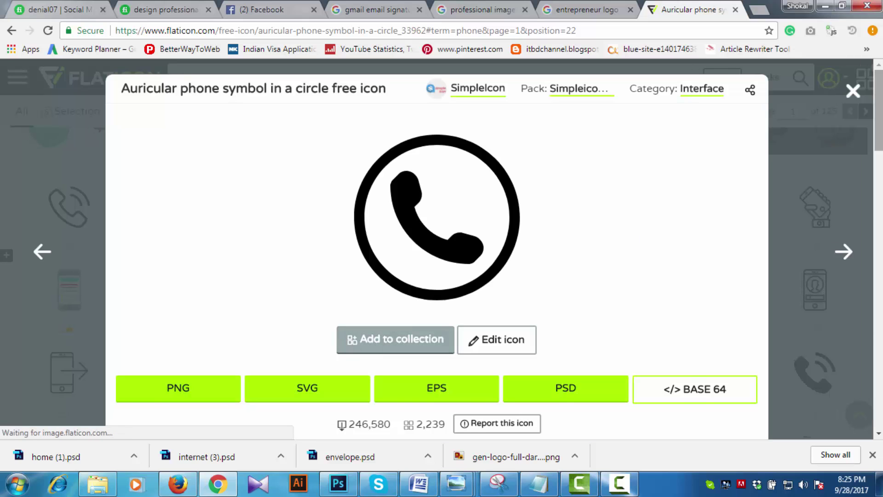
{"action": "left_click", "coordinate": [853, 91]}
{"action": "scroll", "coordinate": [489, 301], "scroll_direction": "down", "scroll_amount": 3}
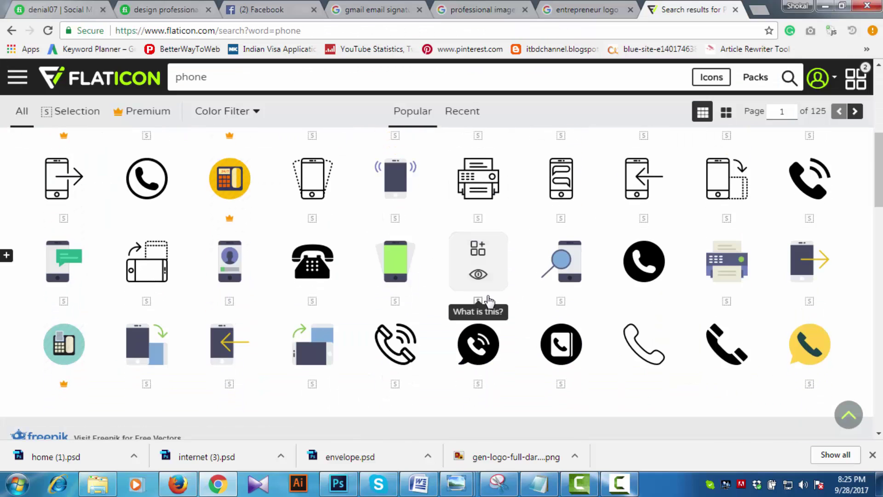
{"action": "left_click", "coordinate": [396, 354]}
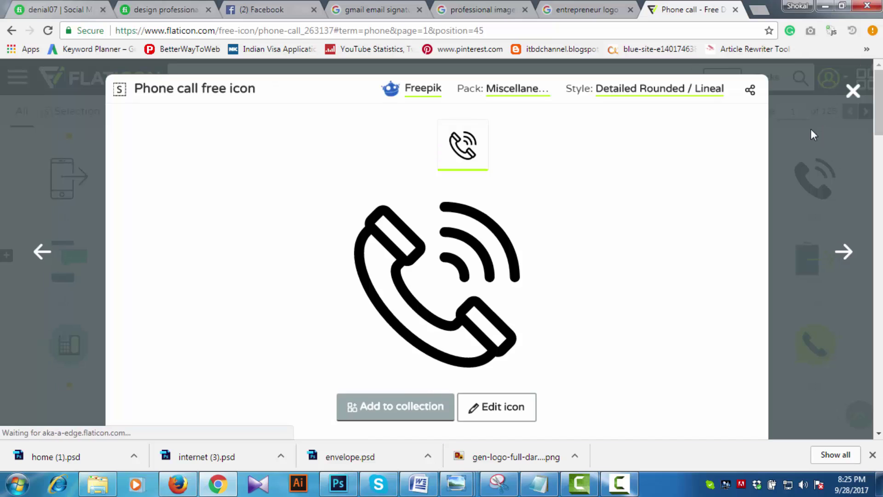
{"action": "scroll", "coordinate": [570, 354], "scroll_direction": "down", "scroll_amount": 5}
{"action": "left_click", "coordinate": [558, 199]}
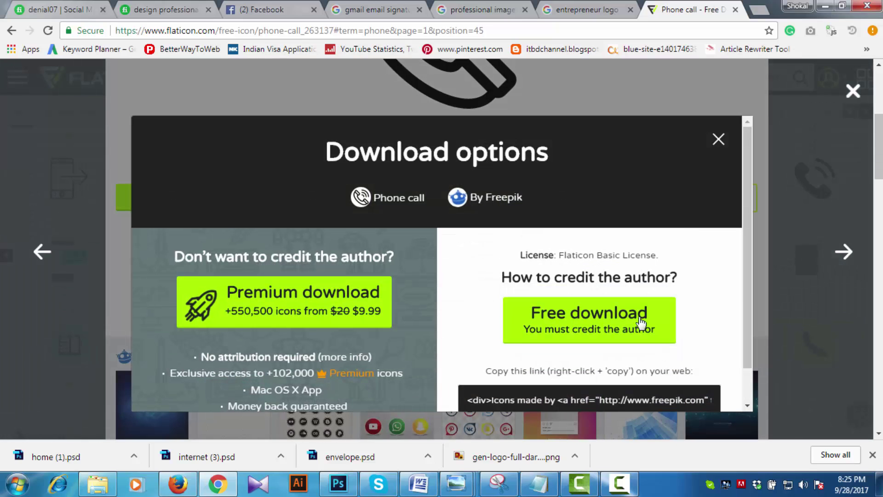
{"action": "left_click", "coordinate": [639, 320]}
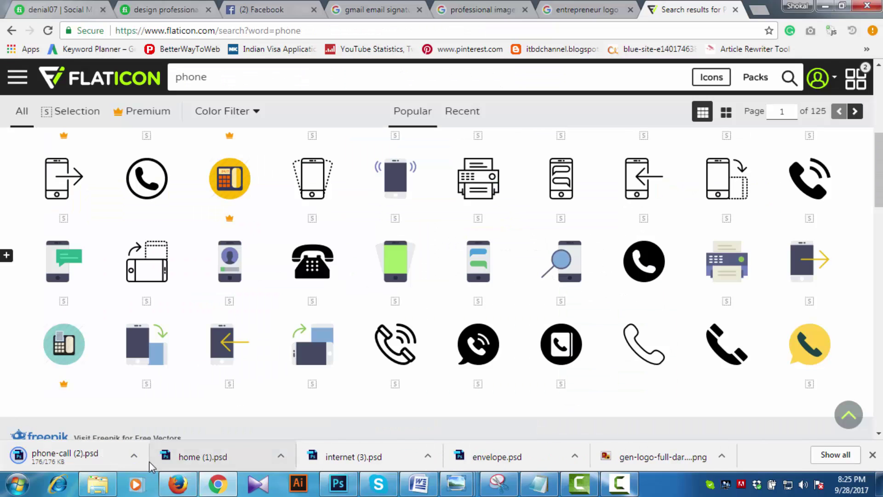
Open the downloaded phone-call (2).psd in Photoshop
{"action": "left_click", "coordinate": [133, 454]}
{"action": "left_click", "coordinate": [180, 412]}
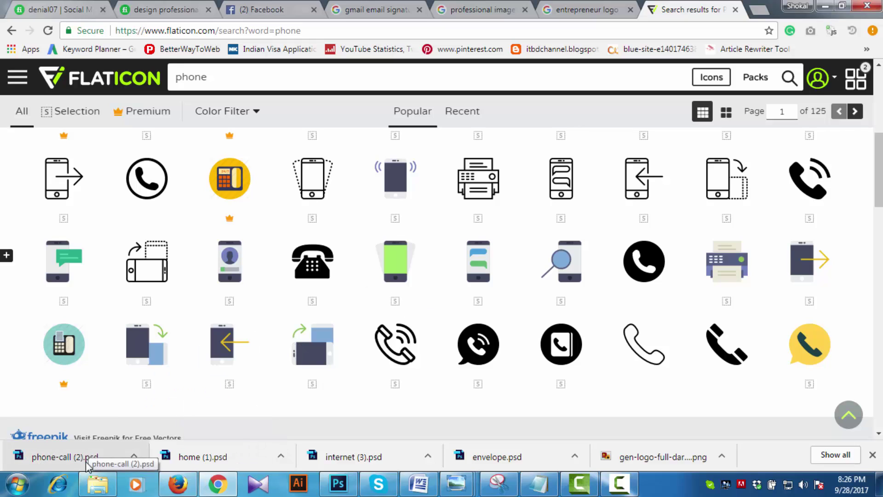
{"action": "left_click", "coordinate": [69, 456]}
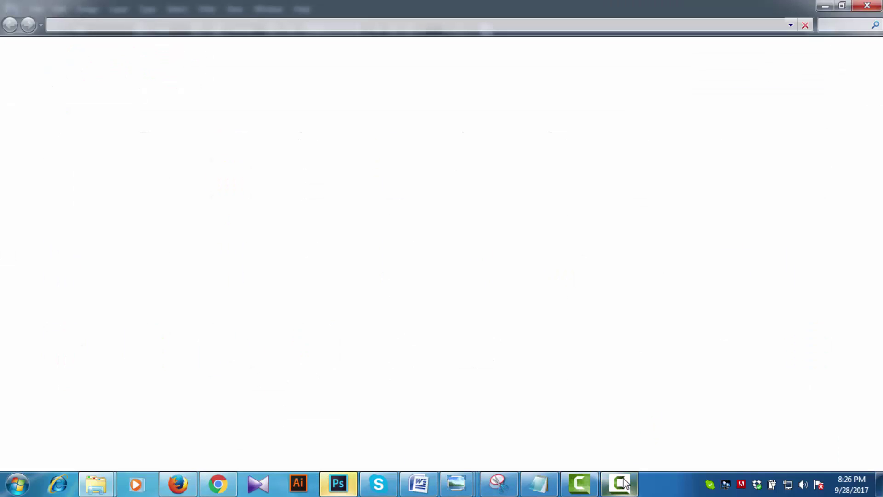
{"action": "left_click", "coordinate": [624, 483]}
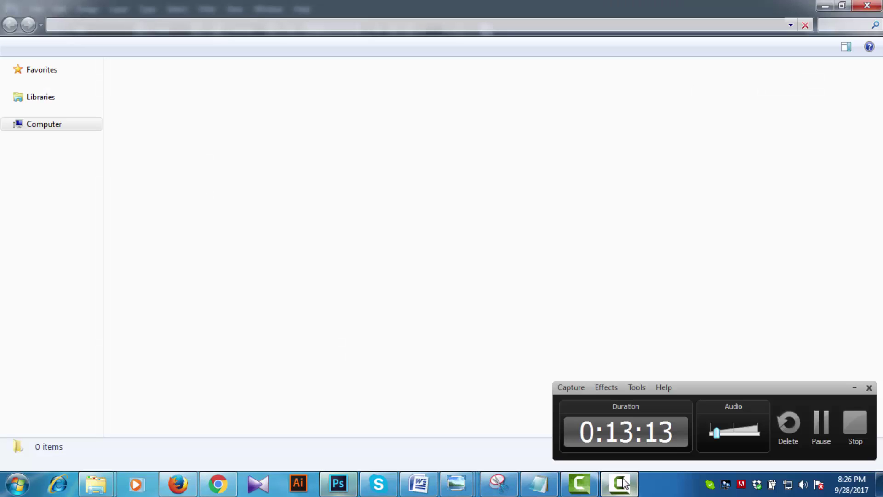
{"action": "left_click", "coordinate": [624, 483]}
Bring the phone-call shape into the banner and shrink it right of the logo
{"action": "left_click", "coordinate": [823, 6]}
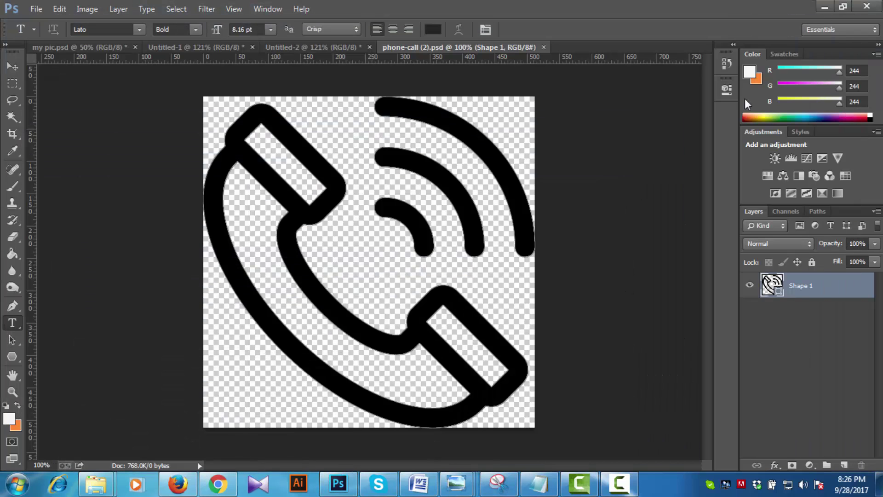
{"action": "left_click_drag", "start_coordinate": [248, 162], "coordinate": [201, 48]}
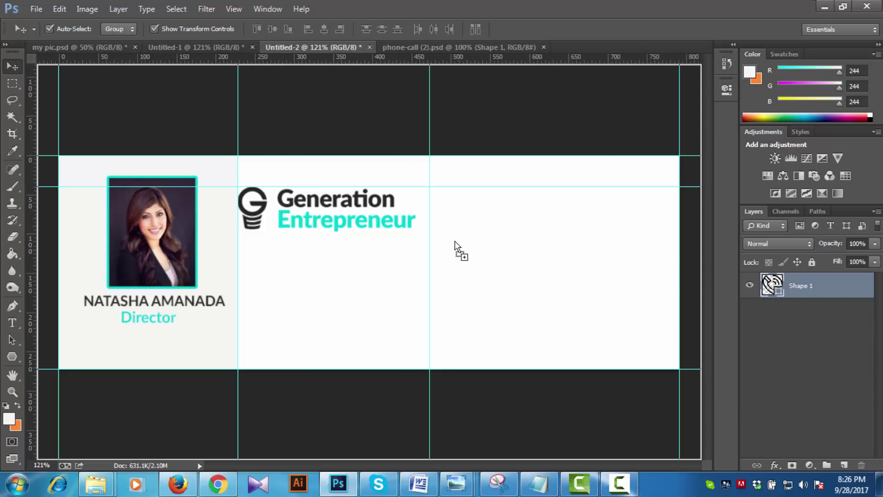
{"action": "left_click_drag", "start_coordinate": [318, 46], "coordinate": [512, 215]}
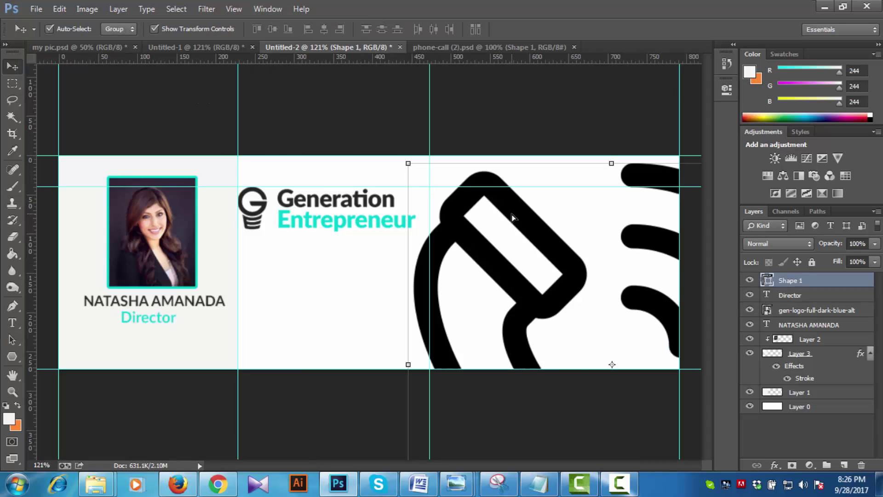
{"action": "left_click_drag", "start_coordinate": [408, 161], "coordinate": [580, 333]}
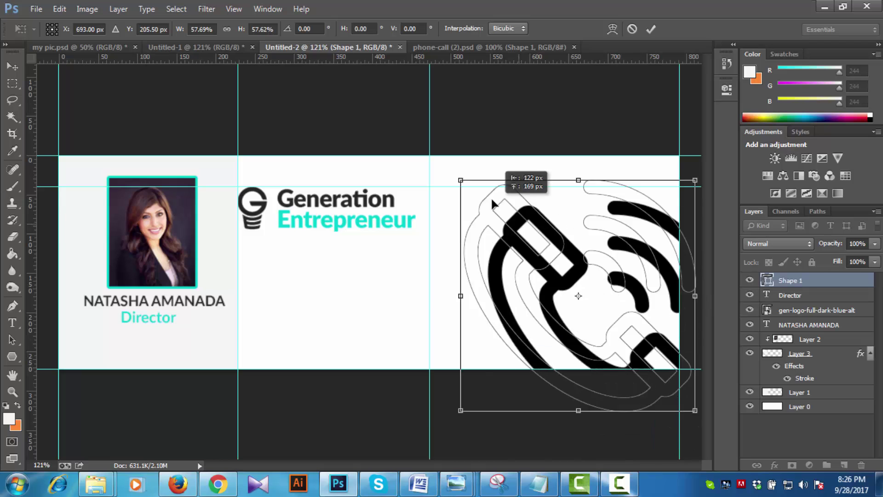
{"action": "left_click_drag", "start_coordinate": [611, 363], "coordinate": [460, 214]}
{"action": "mouse_move", "coordinate": [430, 186]}
{"action": "left_mouse_down"}
{"action": "mouse_move", "coordinate": [569, 357]}
{"action": "mouse_move", "coordinate": [434, 195]}
{"action": "left_mouse_up"}
{"action": "left_click_drag", "start_coordinate": [525, 280], "coordinate": [452, 212]}
{"action": "left_click", "coordinate": [650, 29]}
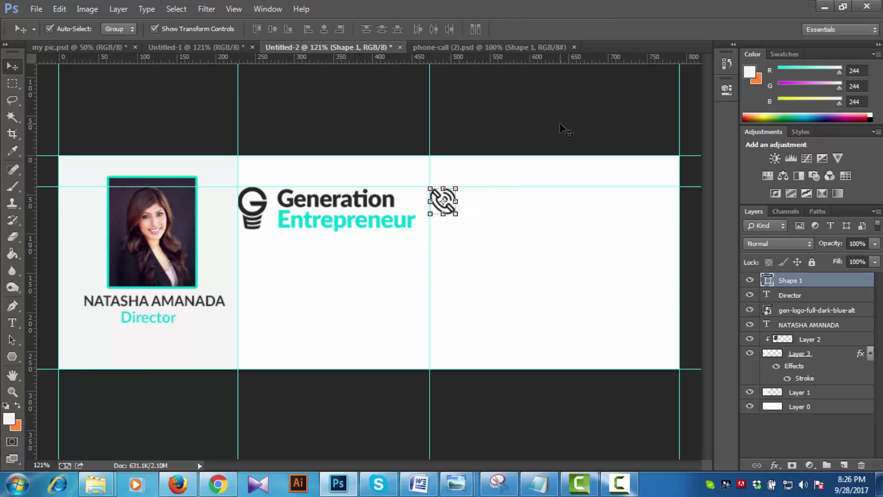
Nudge the phone icon down and add two vertical guides just right of it
{"action": "key", "text": "Down"}
{"action": "key", "text": "Down"}
{"action": "key", "text": "Down"}
{"action": "key", "text": "Down"}
{"action": "key", "text": "Down"}
{"action": "key", "text": "Down"}
{"action": "key", "text": "Down"}
{"action": "key", "text": "Down"}
{"action": "key", "text": "Down"}
{"action": "key", "text": "Down"}
{"action": "key", "text": "Down"}
{"action": "key", "text": "Down"}
{"action": "key", "text": "Down"}
{"action": "key", "text": "Down"}
{"action": "key", "text": "Down"}
{"action": "key", "text": "Down"}
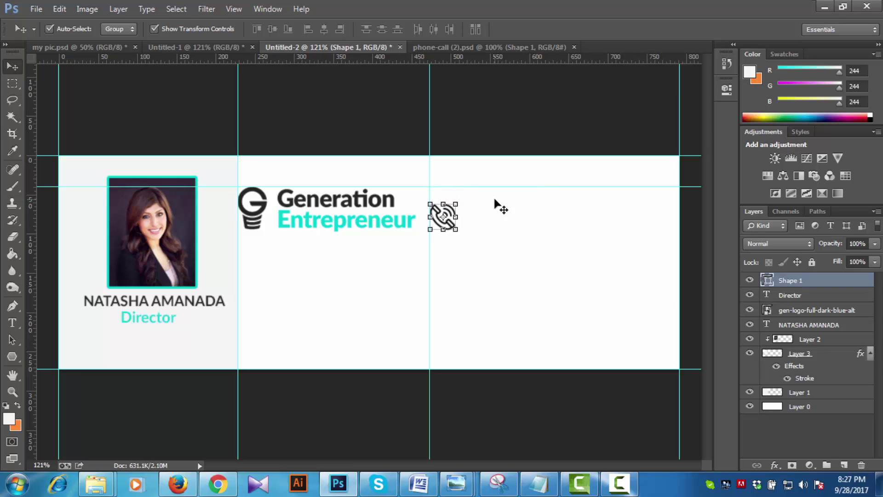
{"action": "key", "text": "Down"}
{"action": "key", "text": "Down"}
{"action": "key", "text": "Down"}
{"action": "left_click", "coordinate": [481, 120]}
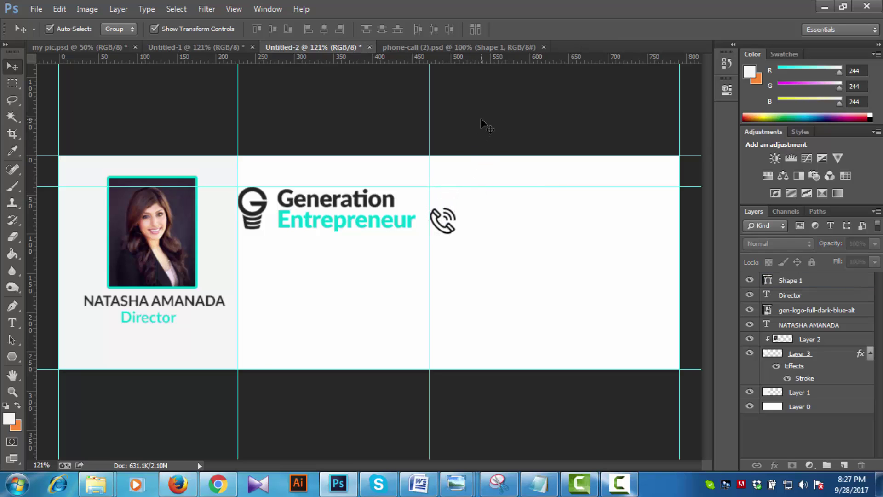
{"action": "left_click_drag", "start_coordinate": [31, 246], "coordinate": [455, 250]}
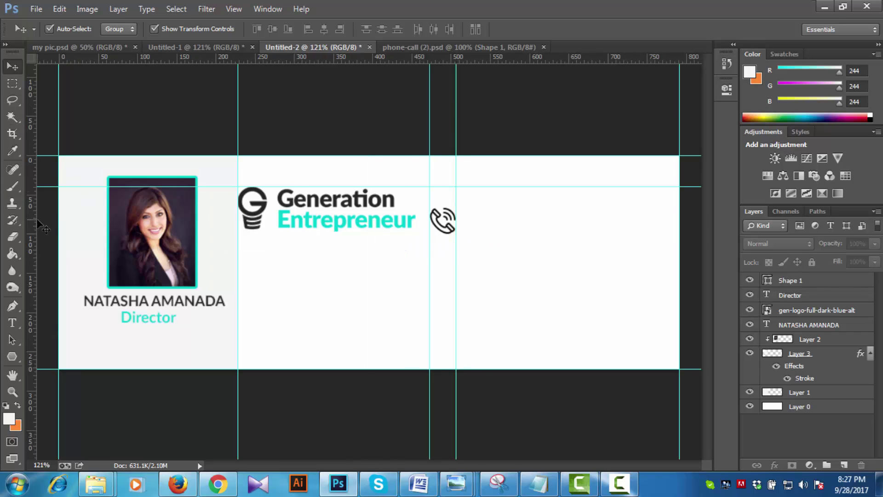
{"action": "left_click_drag", "start_coordinate": [32, 223], "coordinate": [480, 223]}
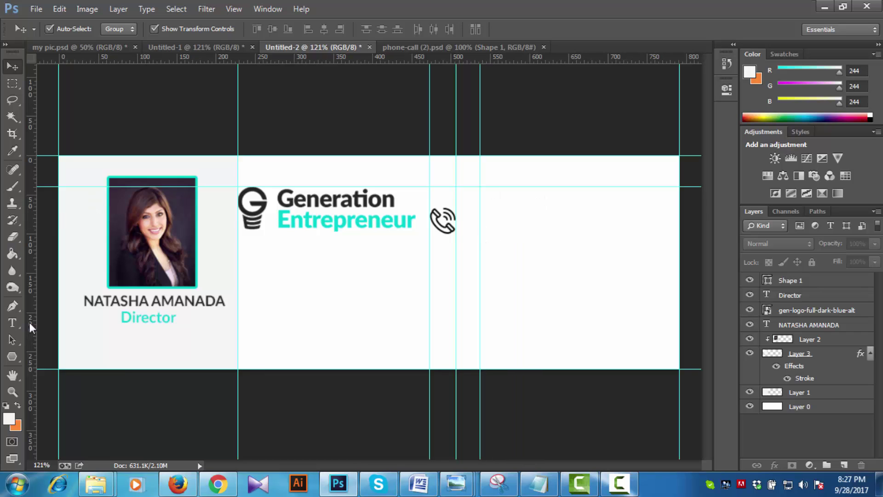
{"action": "left_click", "coordinate": [12, 323]}
Type the contact phone number beside the icon in Lato Semibold 14 pt
{"action": "left_click", "coordinate": [499, 220]}
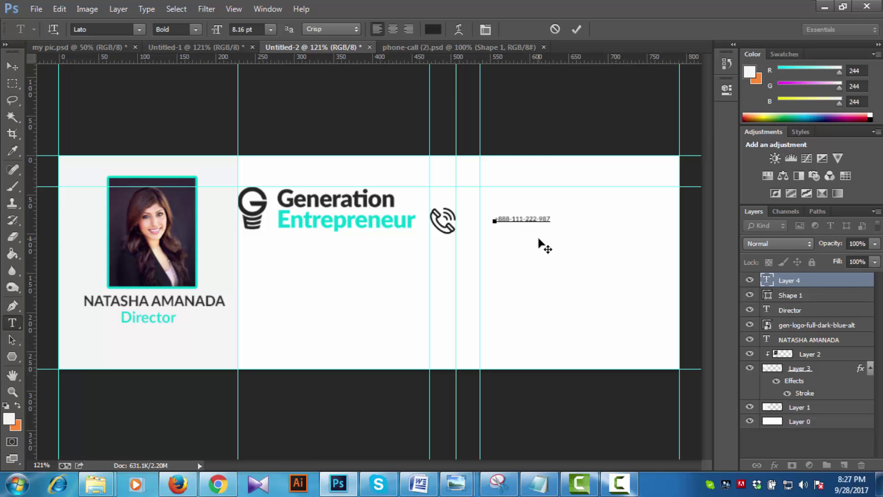
{"action": "left_click", "coordinate": [576, 29]}
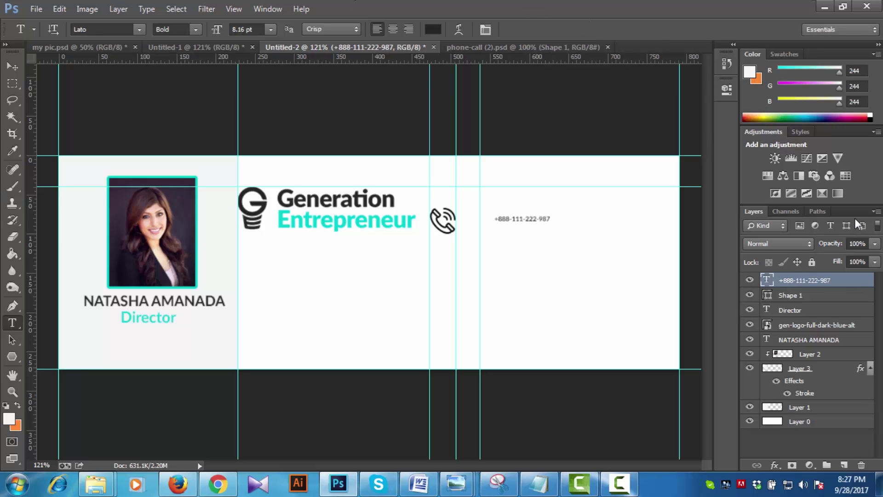
{"action": "double_click", "coordinate": [767, 285]}
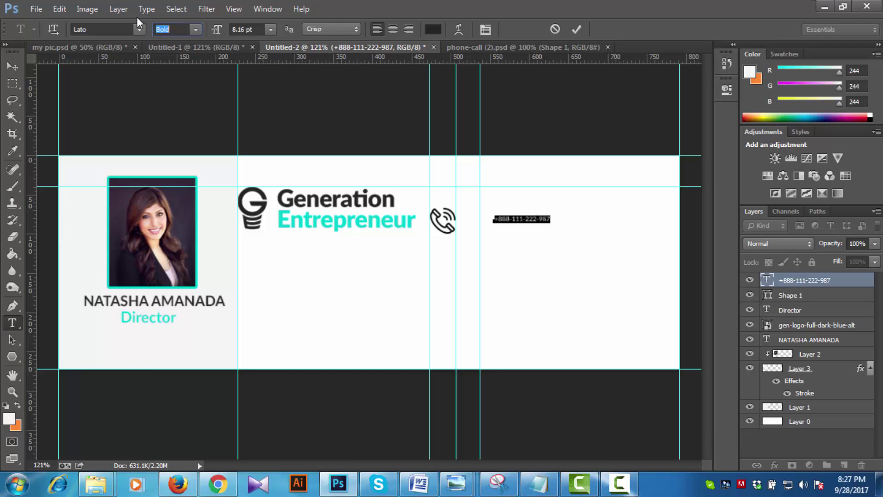
{"action": "left_click", "coordinate": [196, 29]}
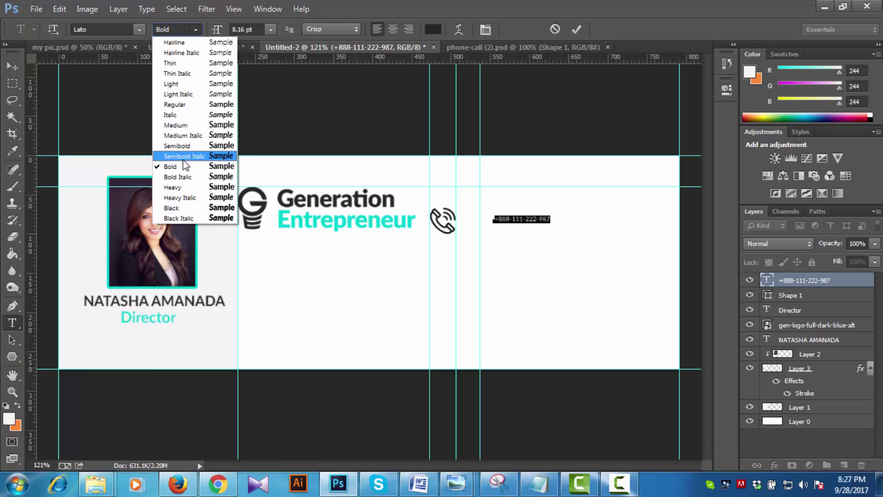
{"action": "left_click", "coordinate": [177, 146]}
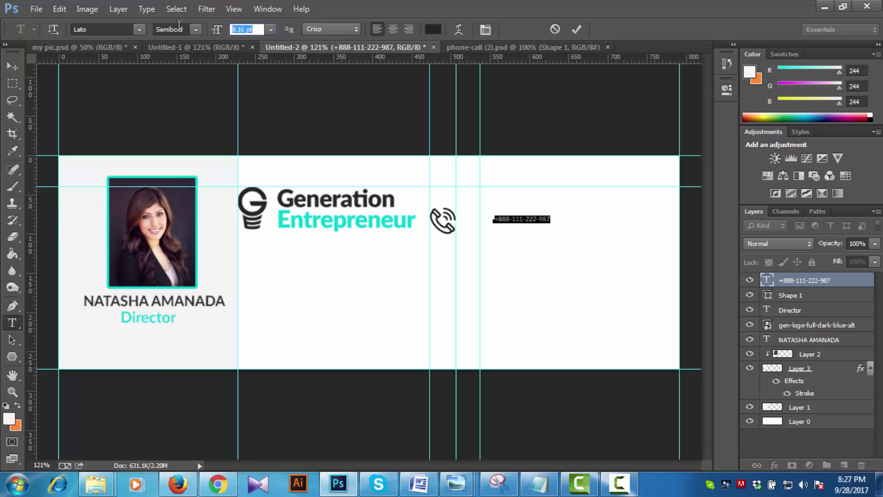
{"action": "type", "text": "14"}
{"action": "key", "text": "Return"}
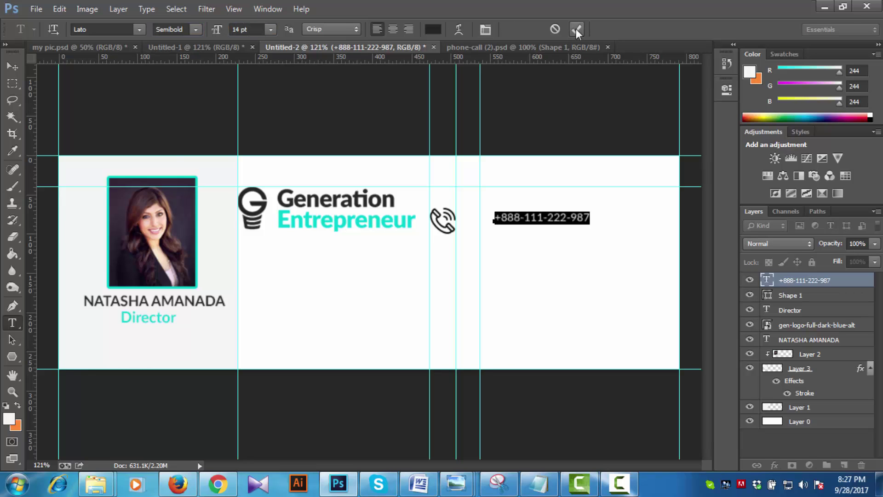
{"action": "left_click", "coordinate": [575, 28]}
Align the number's vertical centre with the phone icon and group them
{"action": "key", "text": "v"}
{"action": "left_click_drag", "start_coordinate": [523, 217], "coordinate": [506, 223]}
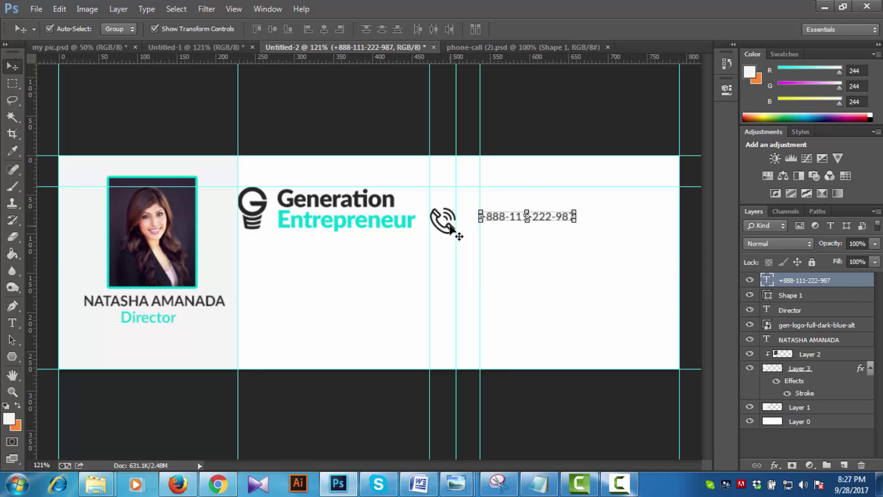
{"action": "left_click", "coordinate": [441, 221], "text": "shift"}
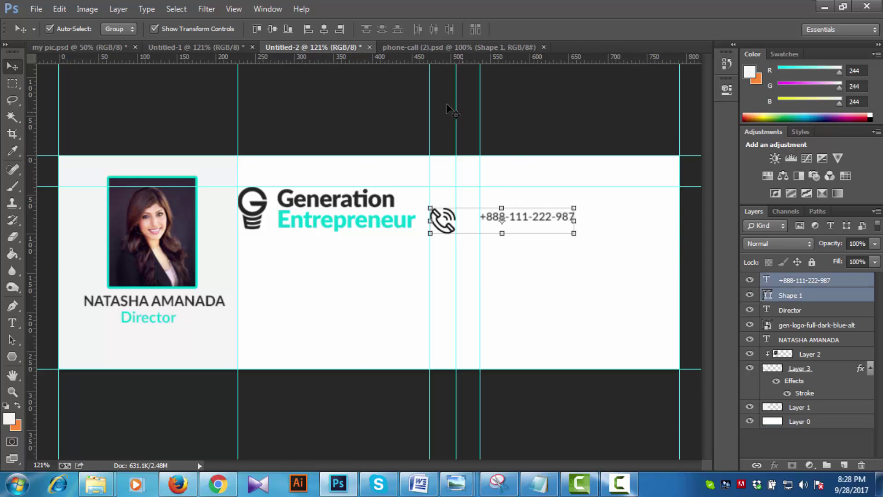
{"action": "left_click", "coordinate": [273, 28]}
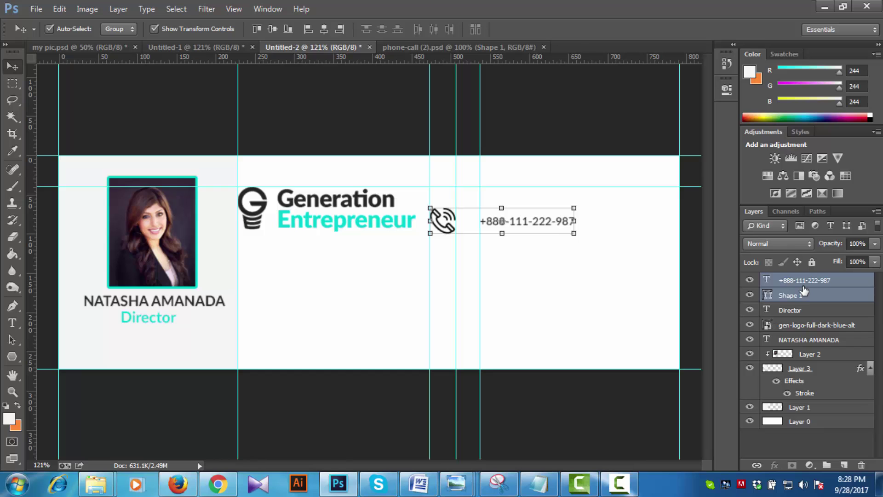
{"action": "key", "text": "ctrl+g"}
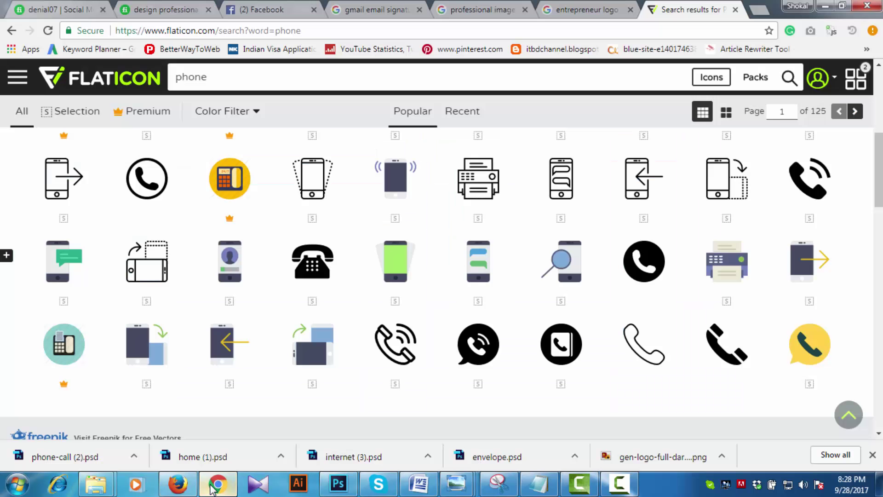
Bring the house icon from home (1).psd into the banner and shrink it
{"action": "left_click", "coordinate": [217, 482]}
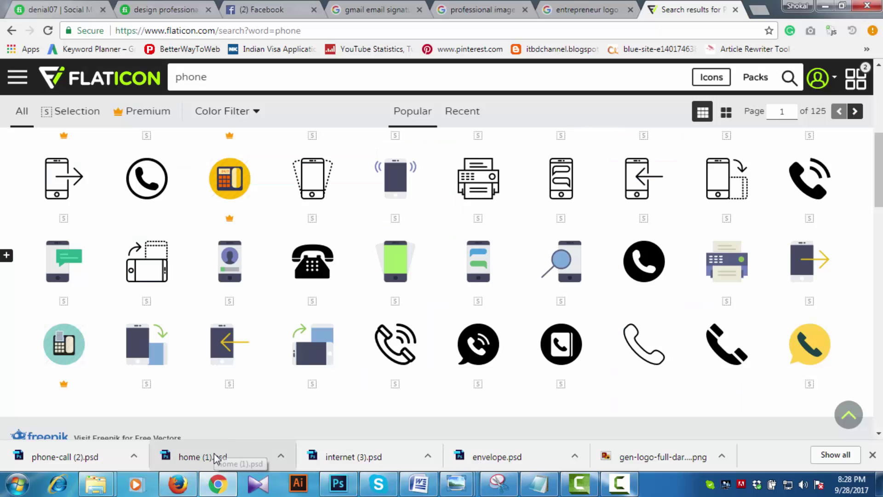
{"action": "left_click", "coordinate": [216, 457]}
{"action": "left_click", "coordinate": [338, 481]}
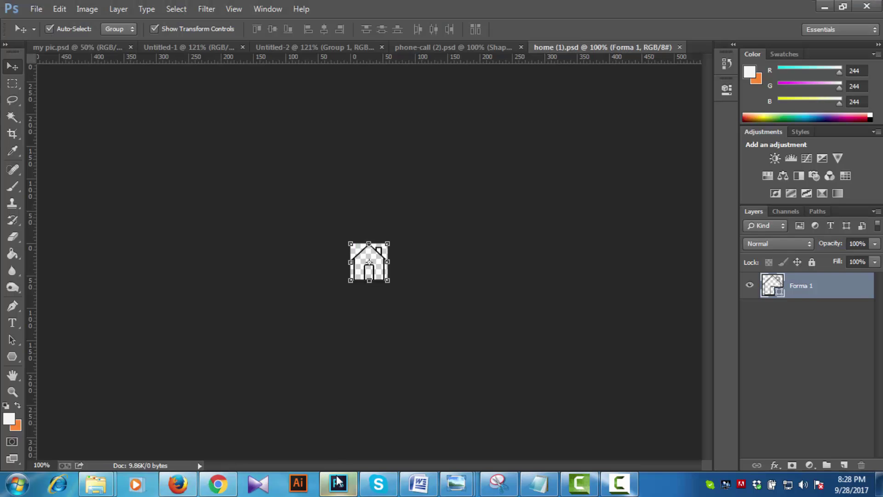
{"action": "key", "text": "ctrl+0"}
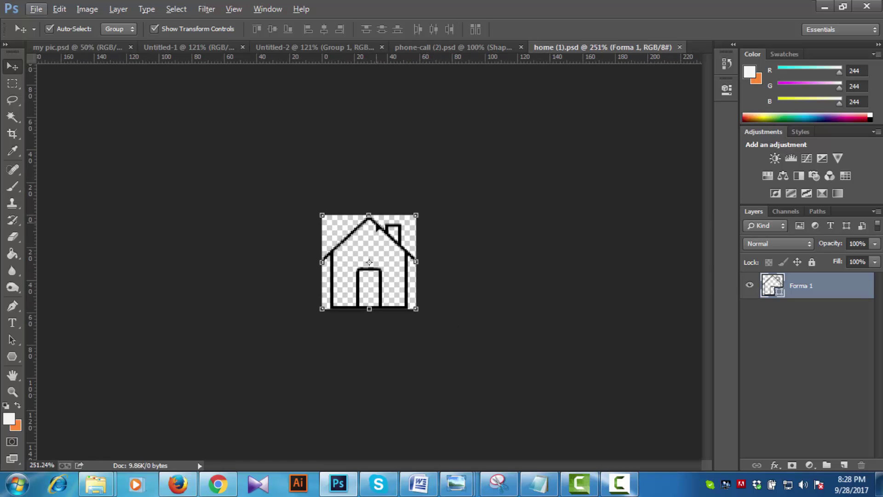
{"action": "left_click_drag", "start_coordinate": [369, 263], "coordinate": [324, 58]}
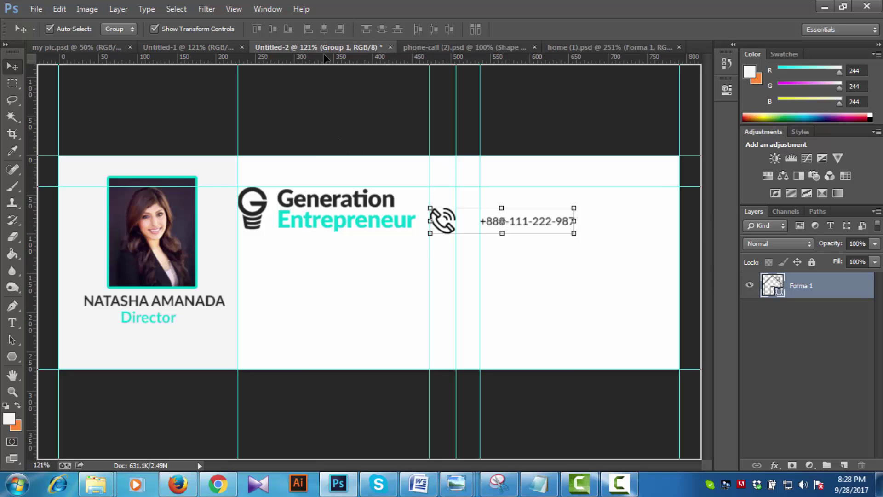
{"action": "left_click_drag", "start_coordinate": [440, 251], "coordinate": [449, 263]}
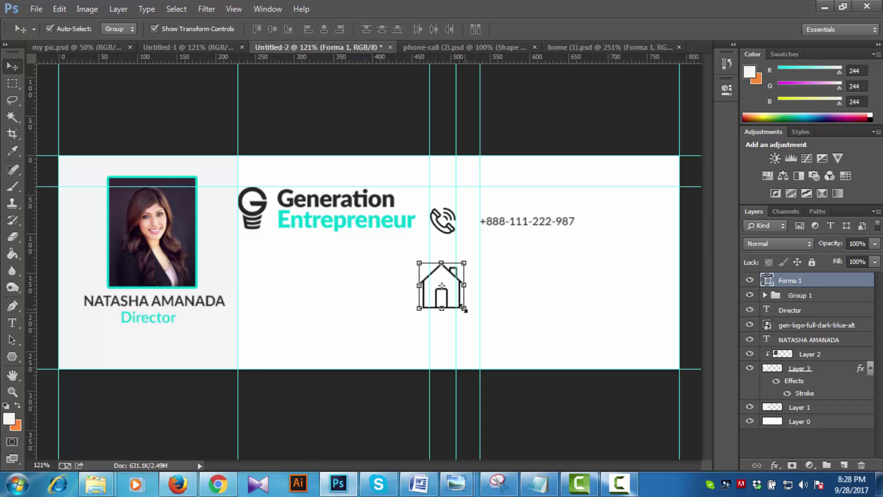
{"action": "mouse_move", "coordinate": [469, 314]}
{"action": "left_mouse_down"}
{"action": "mouse_move", "coordinate": [445, 288]}
{"action": "mouse_move", "coordinate": [448, 260]}
{"action": "left_mouse_up"}
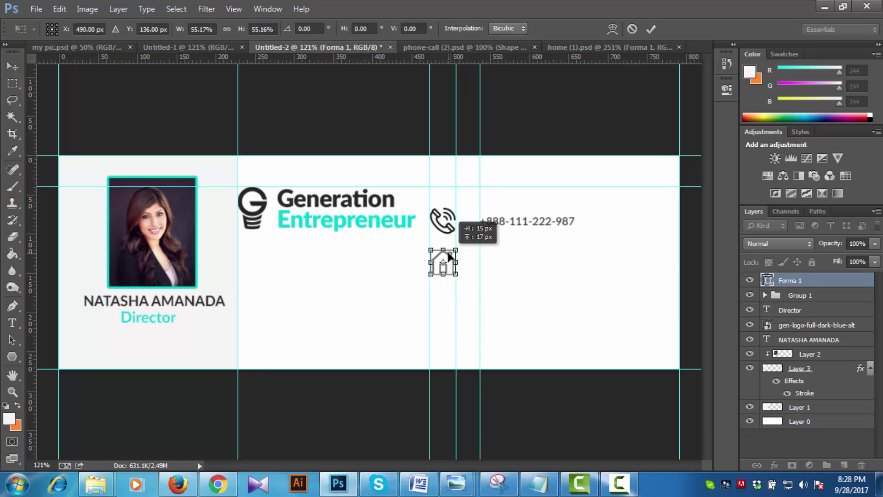
{"action": "left_click", "coordinate": [650, 29]}
Move the phone-row group lower in the banner
{"action": "left_click", "coordinate": [799, 295]}
{"action": "left_click_drag", "start_coordinate": [515, 241], "coordinate": [515, 323]}
{"action": "left_click_drag", "start_coordinate": [455, 272], "coordinate": [451, 251]}
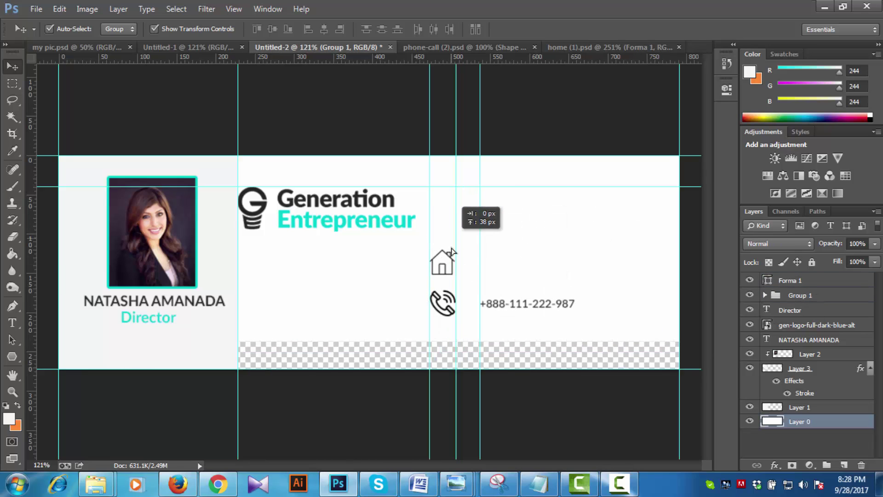
{"action": "key", "text": "ctrl+z"}
Move the house icon up beside the logo, above the phone row
{"action": "left_click", "coordinate": [798, 297]}
{"action": "left_click", "coordinate": [791, 280]}
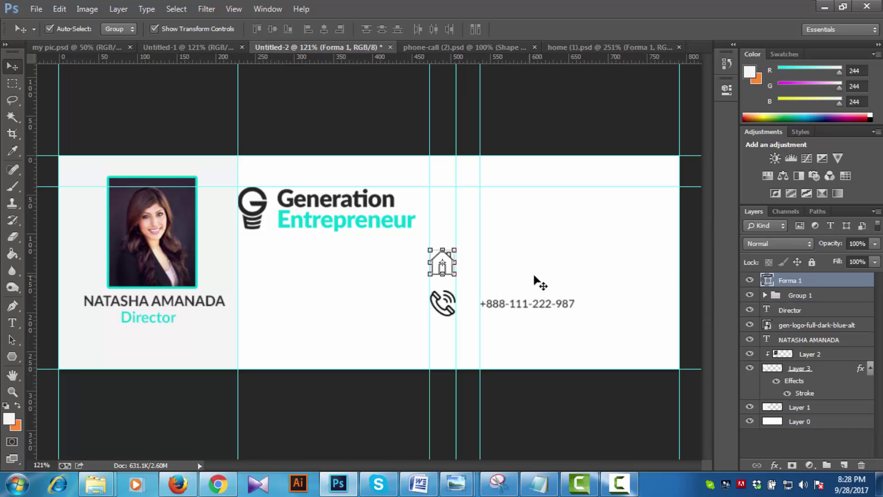
{"action": "key", "text": "ctrl+t"}
{"action": "left_click_drag", "start_coordinate": [441, 264], "coordinate": [441, 221]}
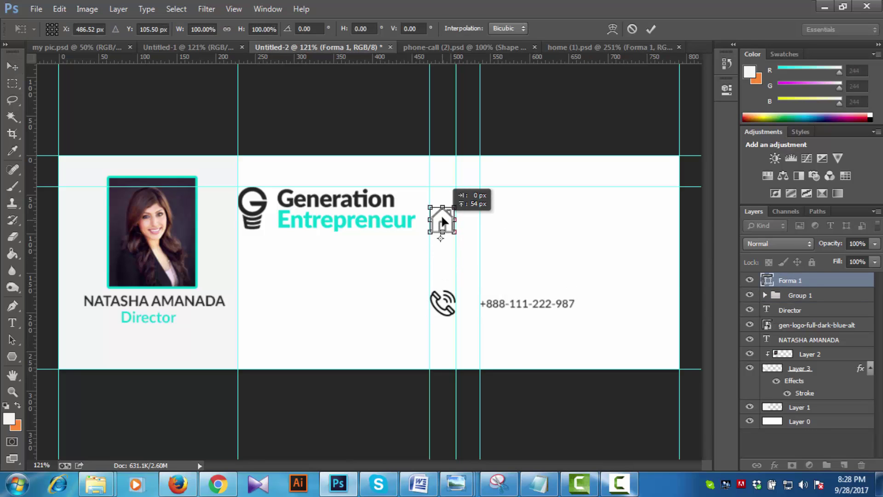
{"action": "left_click", "coordinate": [658, 30]}
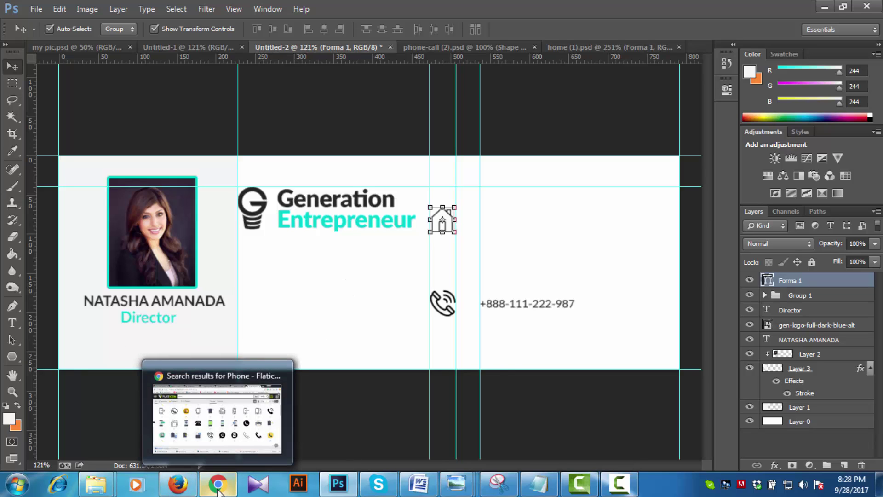
{"action": "left_click", "coordinate": [12, 322]}
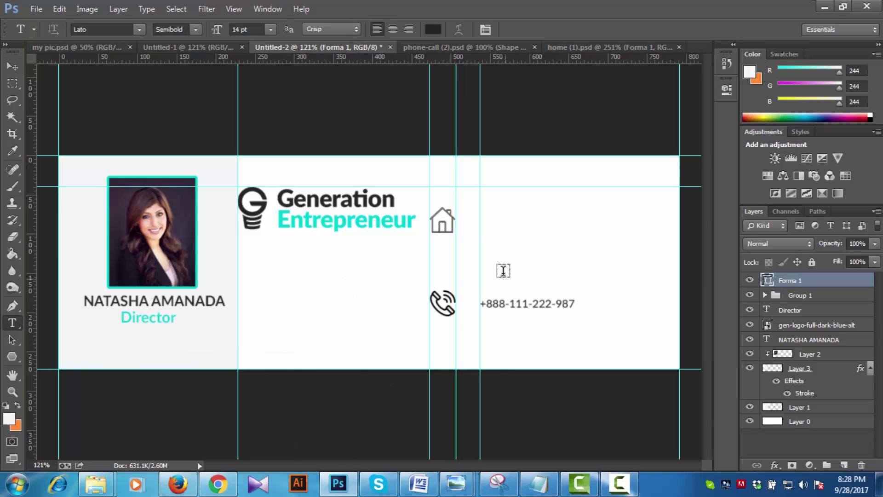
{"action": "left_click", "coordinate": [482, 223]}
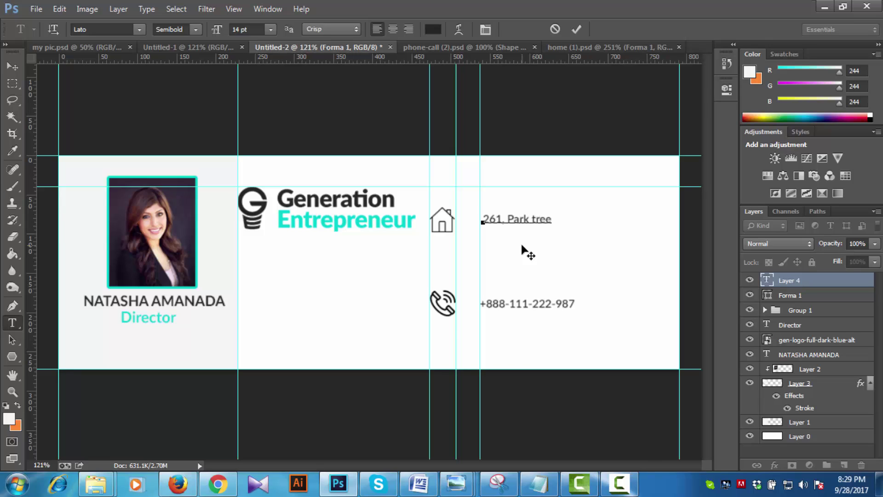
{"action": "type", "text": "s"}
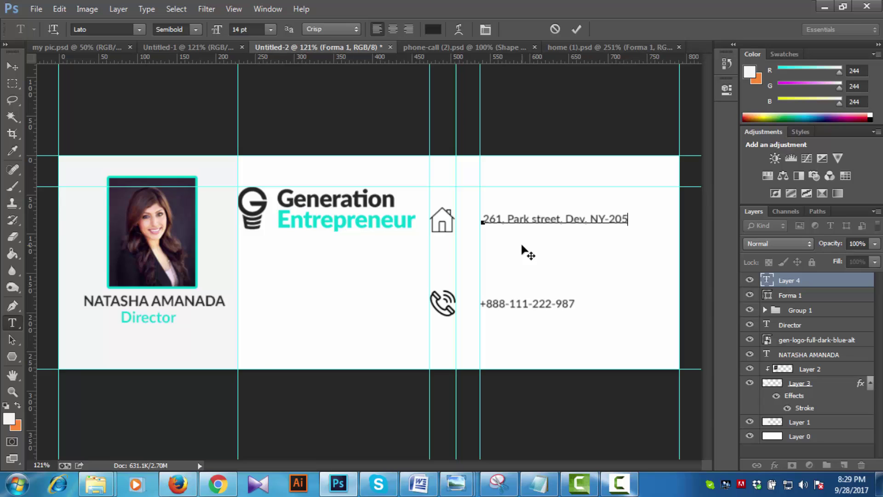
{"action": "key", "text": "ctrl+Return"}
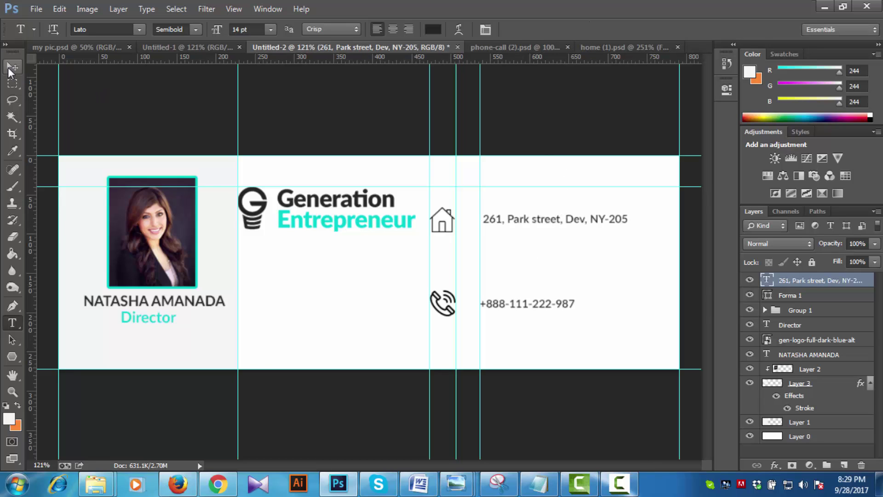
Nudge the address next to the house icon and group the two layers
{"action": "key", "text": "v"}
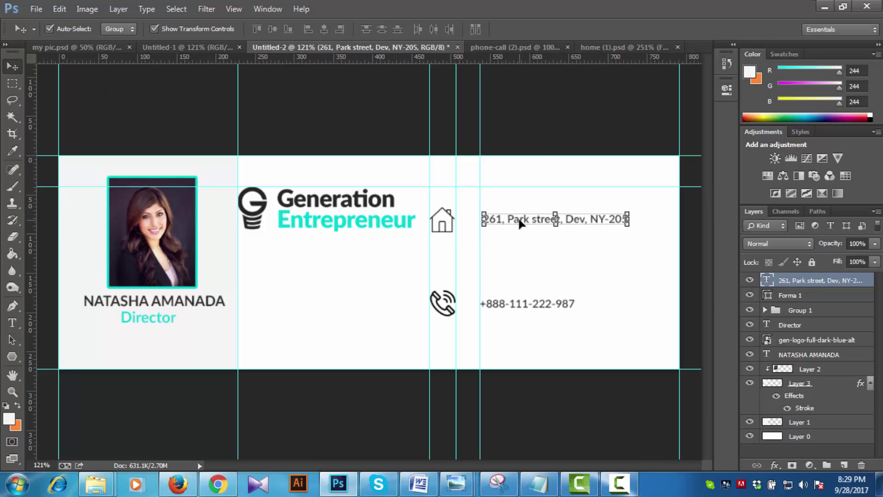
{"action": "left_click_drag", "start_coordinate": [520, 223], "coordinate": [517, 224]}
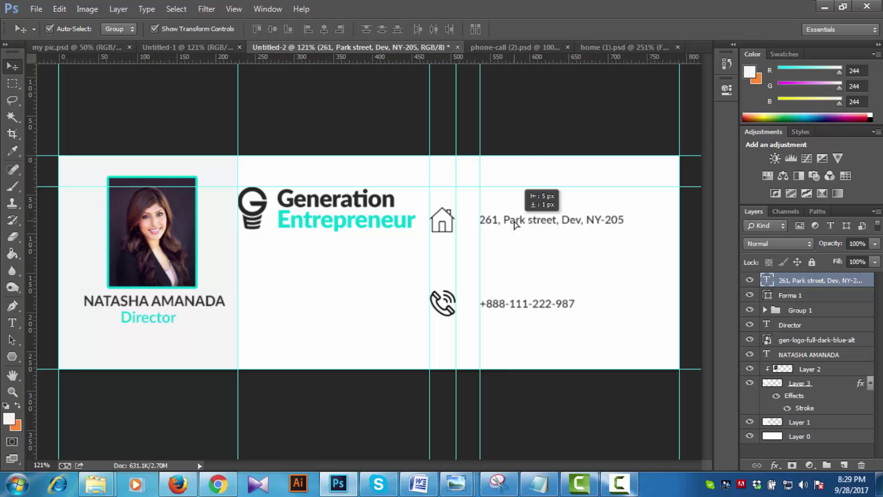
{"action": "left_click", "coordinate": [447, 224], "text": "shift"}
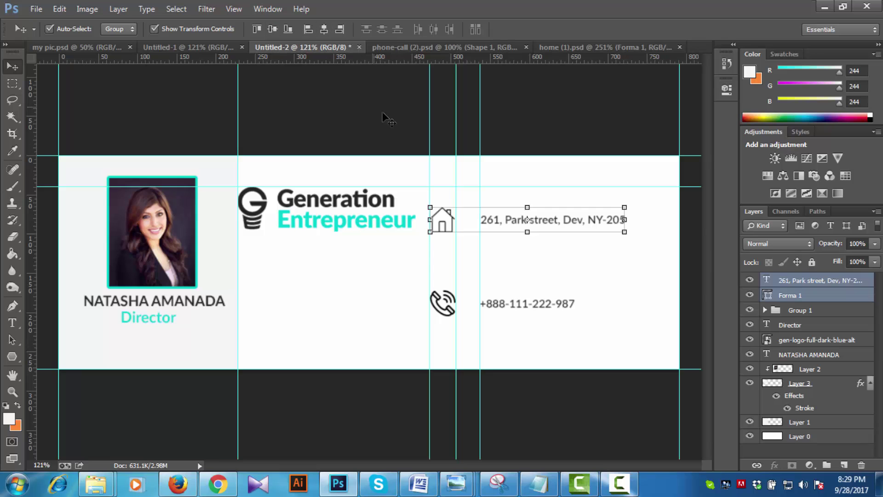
{"action": "key", "text": "ctrl+g"}
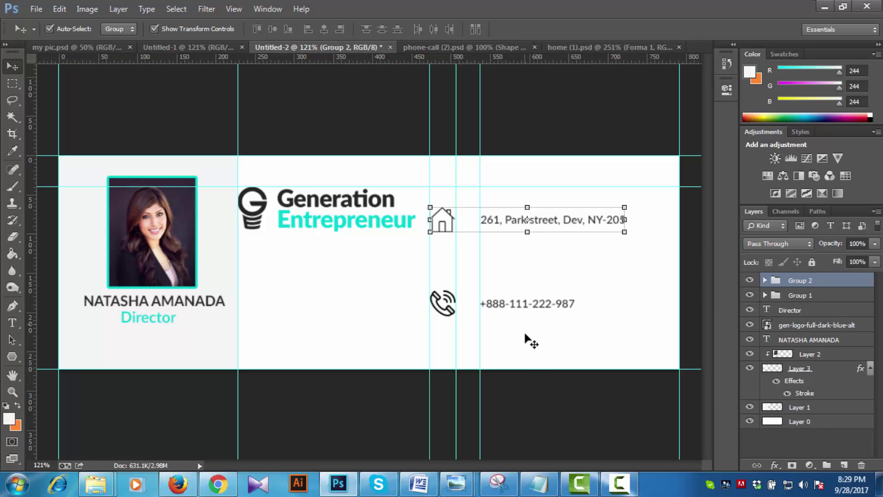
{"action": "left_click", "coordinate": [218, 483]}
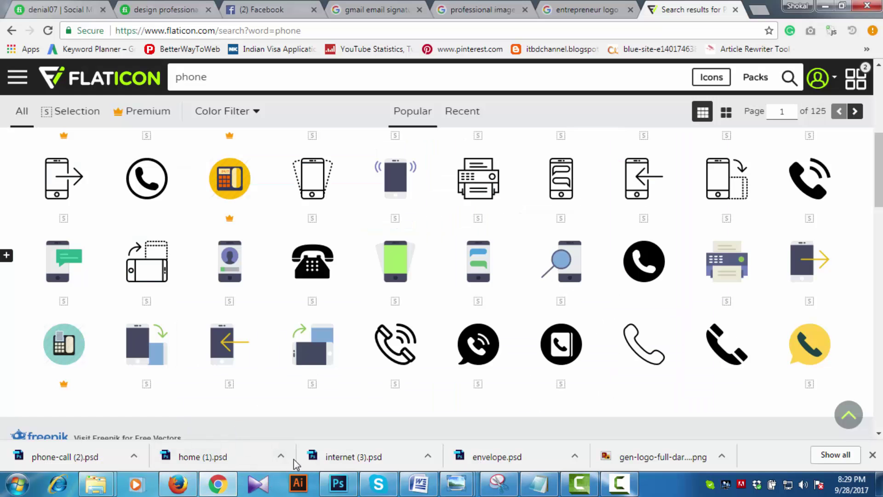
Bring the envelope icon from envelope.psd into the banner and shrink it to about 44 px under the house icon
{"action": "left_click", "coordinate": [515, 457]}
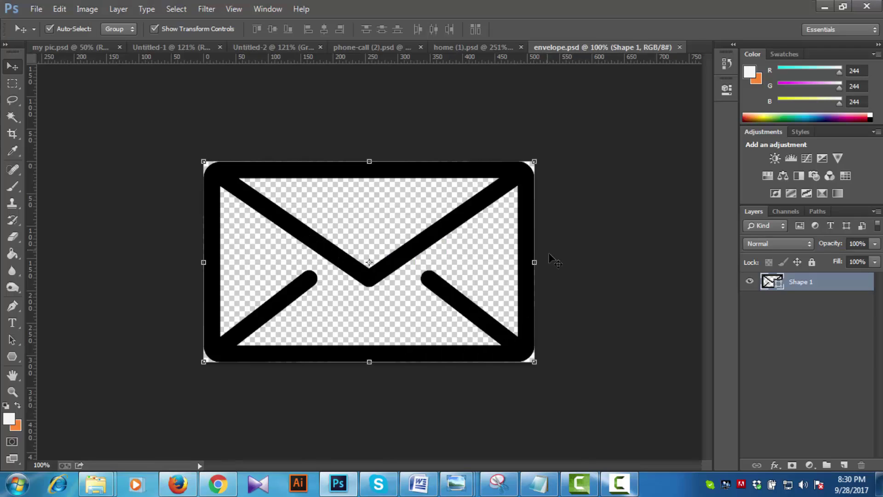
{"action": "mouse_move", "coordinate": [552, 259]}
{"action": "left_mouse_down"}
{"action": "mouse_move", "coordinate": [281, 47]}
{"action": "mouse_move", "coordinate": [597, 256]}
{"action": "left_mouse_up"}
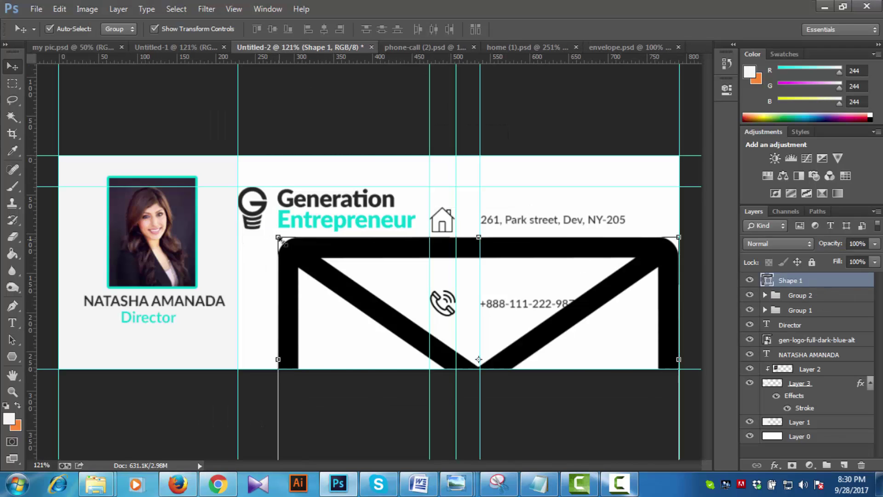
{"action": "left_click_drag", "start_coordinate": [275, 235], "coordinate": [520, 382]}
{"action": "left_click_drag", "start_coordinate": [576, 427], "coordinate": [469, 267]}
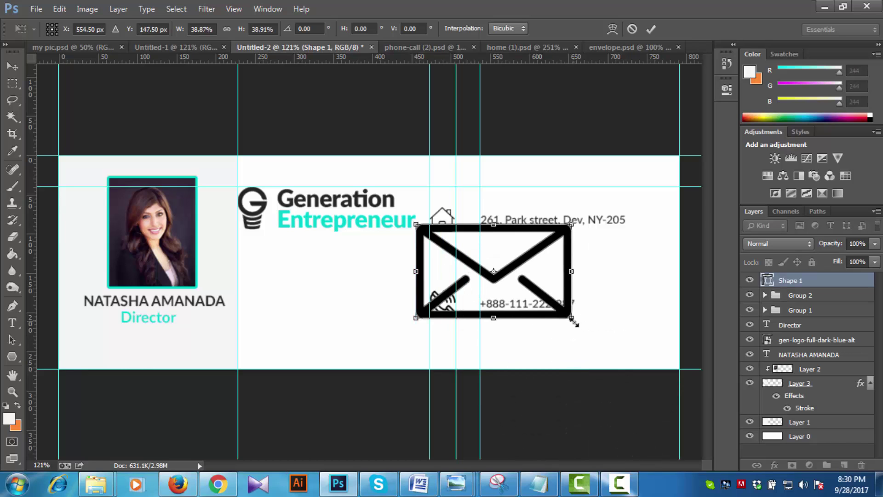
{"action": "mouse_move", "coordinate": [571, 318]}
{"action": "left_mouse_down"}
{"action": "mouse_move", "coordinate": [443, 242]}
{"action": "mouse_move", "coordinate": [444, 252]}
{"action": "mouse_move", "coordinate": [427, 244]}
{"action": "mouse_move", "coordinate": [448, 251]}
{"action": "left_mouse_up"}
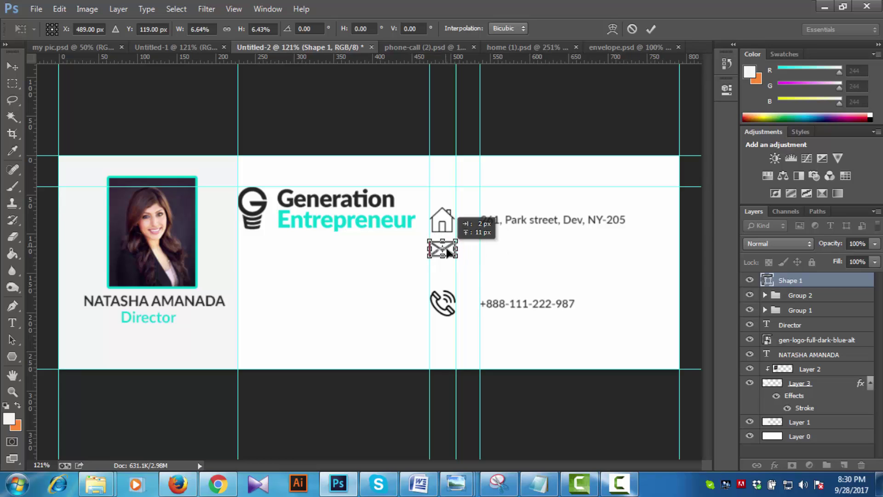
{"action": "left_click", "coordinate": [651, 29]}
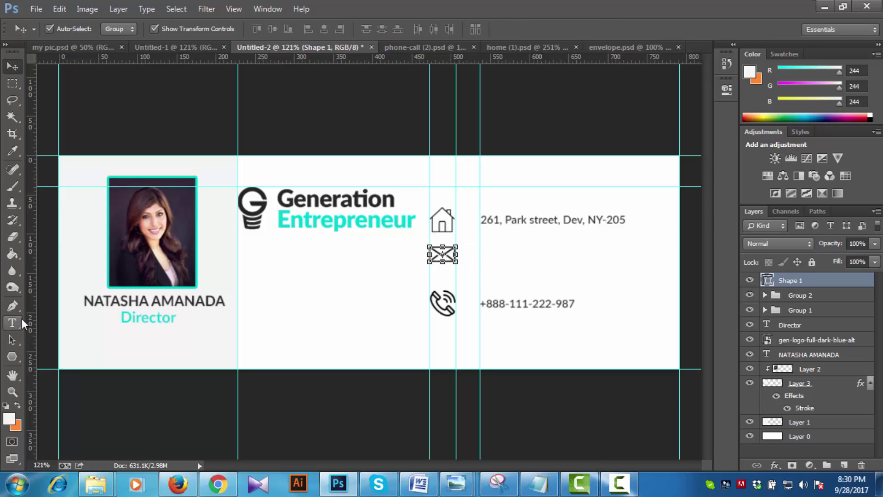
Add an email address line beside the envelope, aligned with the address text
{"action": "left_click", "coordinate": [12, 322]}
{"action": "left_click", "coordinate": [499, 264]}
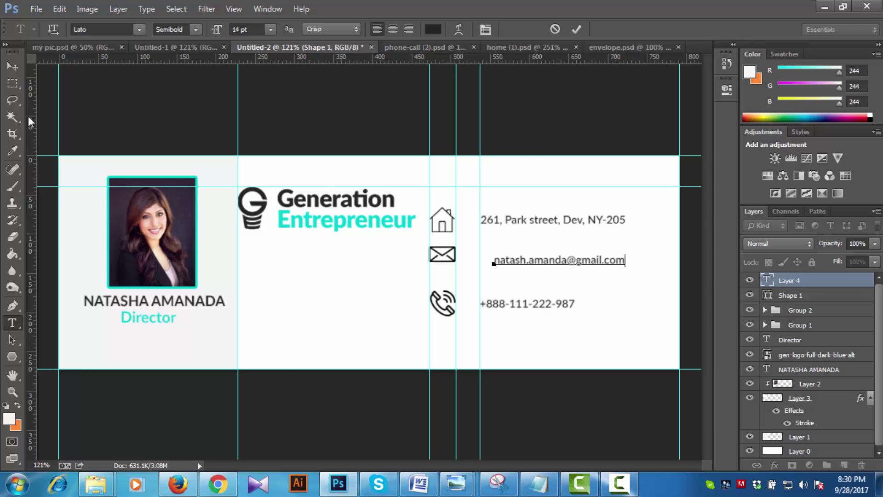
{"action": "left_click", "coordinate": [13, 66]}
{"action": "left_click_drag", "start_coordinate": [529, 267], "coordinate": [510, 262]}
Select the envelope and email text layers together and group them
{"action": "left_click", "coordinate": [799, 297], "text": "shift"}
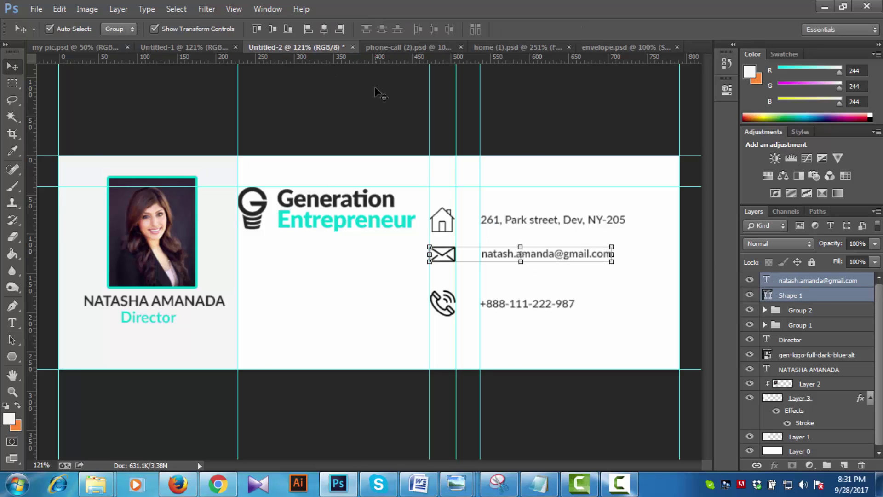
{"action": "left_click", "coordinate": [354, 105]}
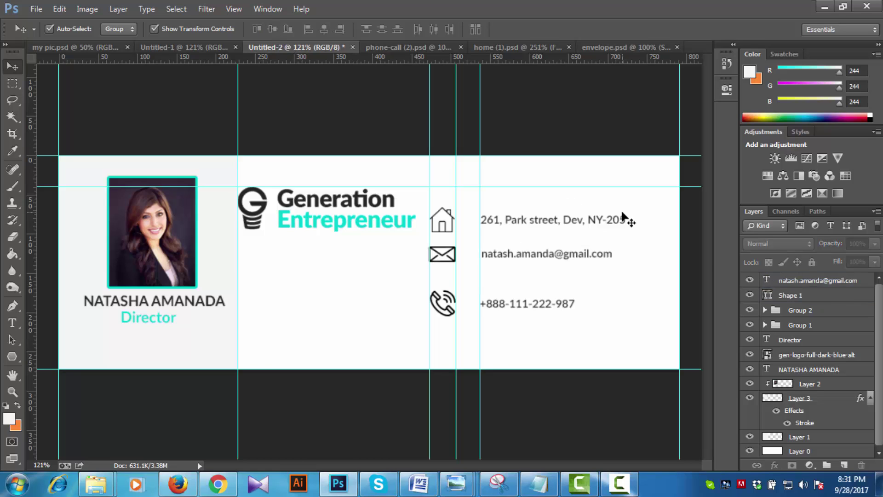
{"action": "left_click", "coordinate": [786, 284]}
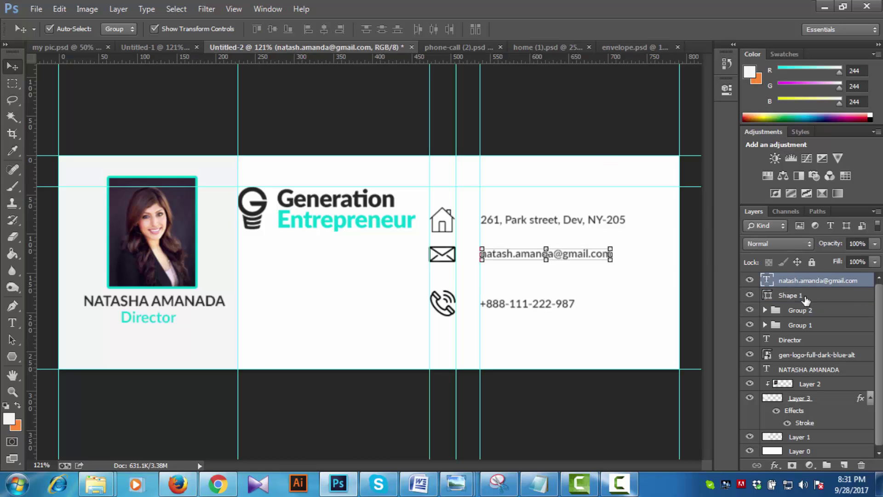
{"action": "left_click", "coordinate": [788, 295], "text": "shift"}
{"action": "key", "text": "ctrl+g"}
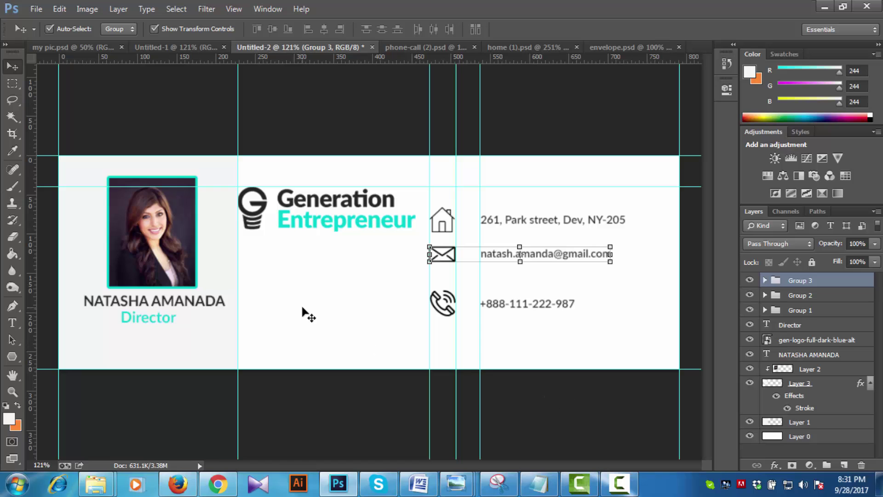
{"action": "left_click", "coordinate": [216, 483]}
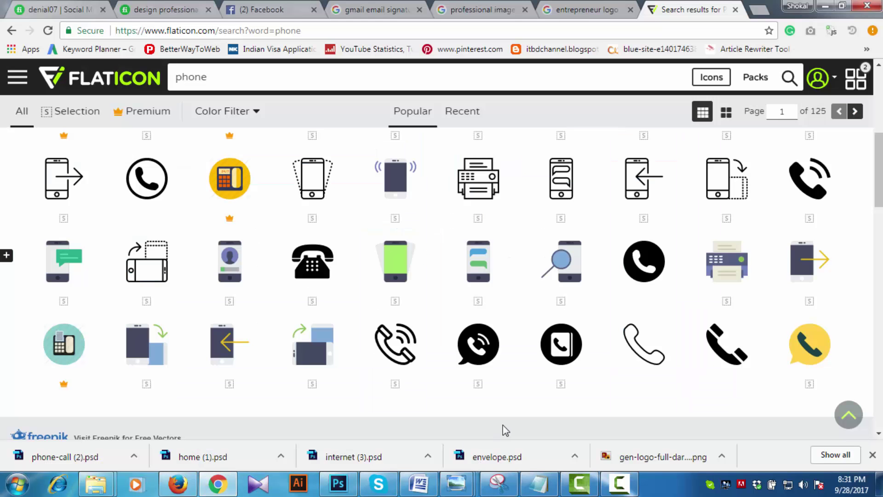
Drag the globe icon from internet (3).psd into the banner and shrink it
{"action": "left_click", "coordinate": [388, 464]}
{"action": "scroll", "coordinate": [416, 264], "scroll_direction": "up", "scroll_amount": 5}
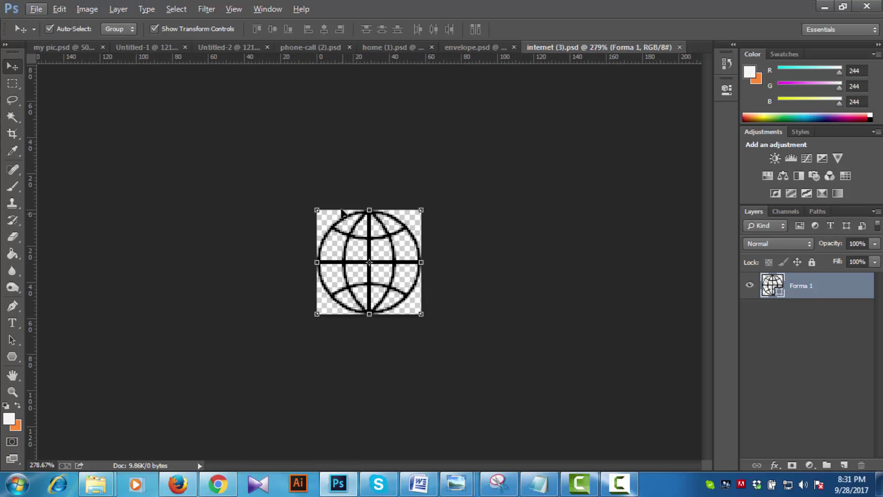
{"action": "left_click_drag", "start_coordinate": [378, 211], "coordinate": [297, 177]}
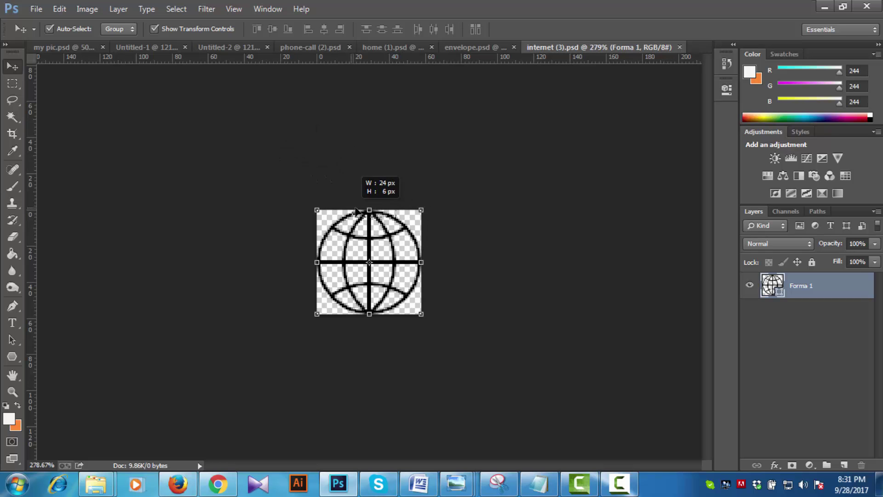
{"action": "left_click_drag", "start_coordinate": [380, 209], "coordinate": [423, 248]}
{"action": "mouse_move", "coordinate": [336, 178]}
{"action": "left_mouse_down"}
{"action": "mouse_move", "coordinate": [294, 48]}
{"action": "mouse_move", "coordinate": [470, 280]}
{"action": "left_mouse_up"}
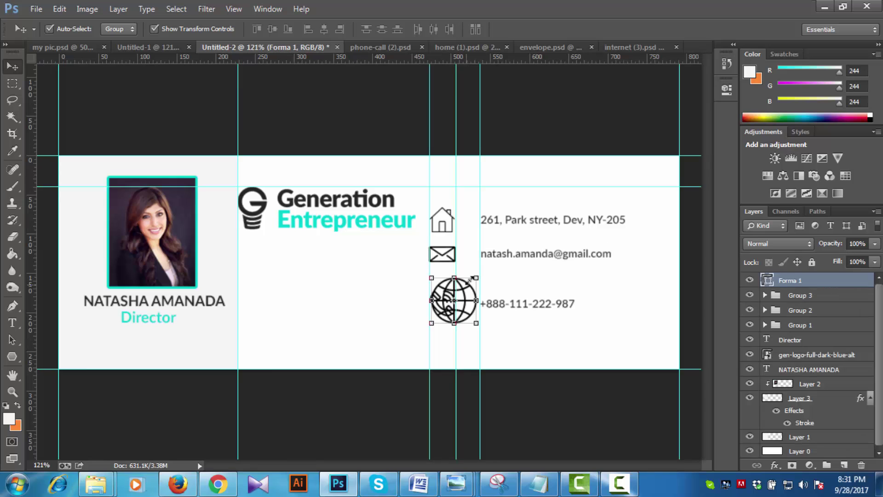
{"action": "left_click_drag", "start_coordinate": [478, 325], "coordinate": [457, 302]}
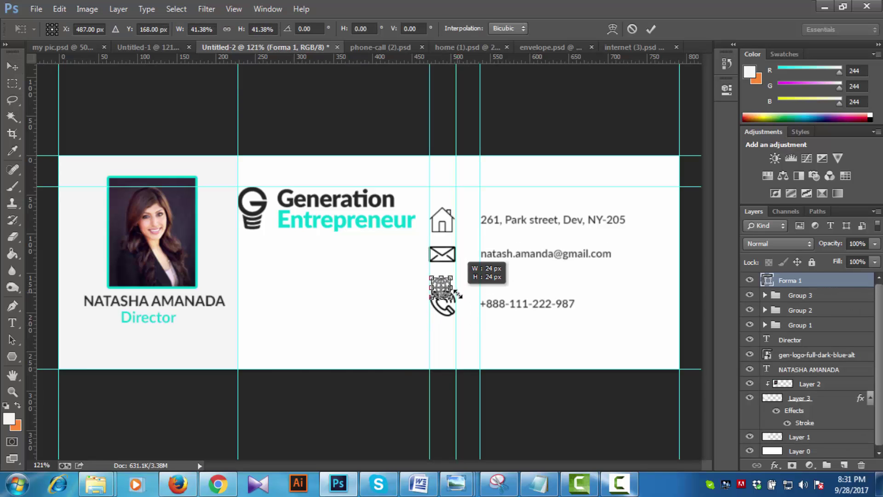
{"action": "scroll", "coordinate": [478, 294], "scroll_direction": "up", "scroll_amount": 2}
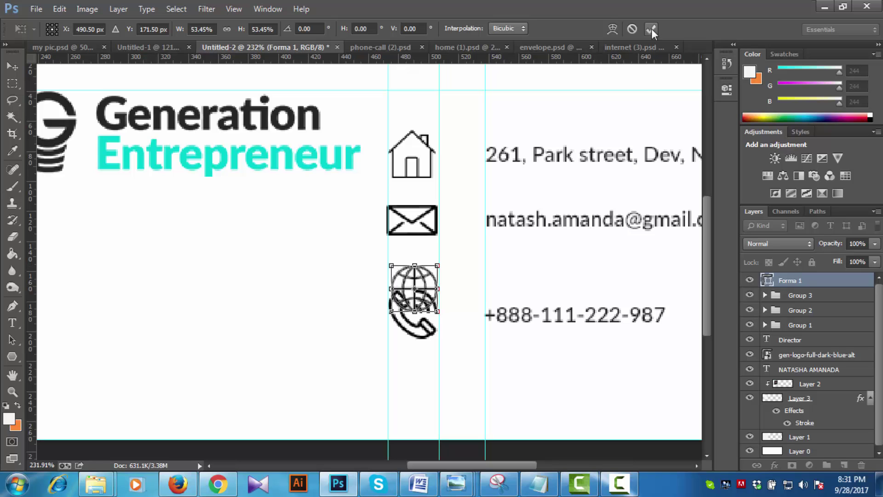
{"action": "key", "text": "Return"}
Rescale the globe to about 33 px to match the envelope and place it below it
{"action": "key", "text": "ctrl+t"}
{"action": "left_click_drag", "start_coordinate": [391, 265], "coordinate": [387, 263]}
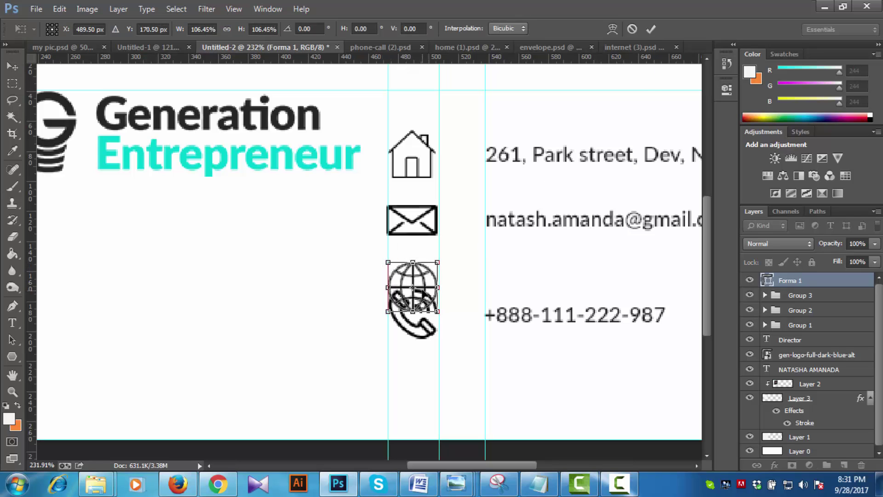
{"action": "left_click_drag", "start_coordinate": [424, 292], "coordinate": [423, 277]}
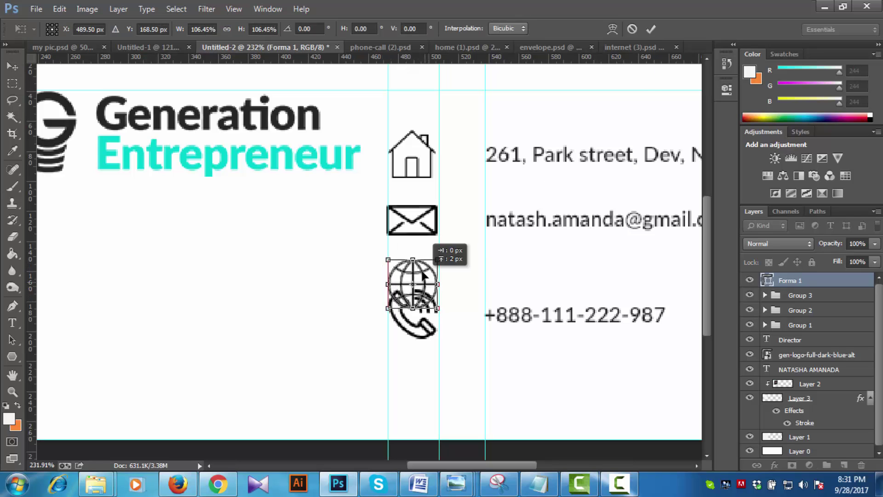
{"action": "left_click", "coordinate": [650, 29]}
Nudge the phone row down and add a website address beside the globe, aligned with the other lines
{"action": "left_click", "coordinate": [798, 325]}
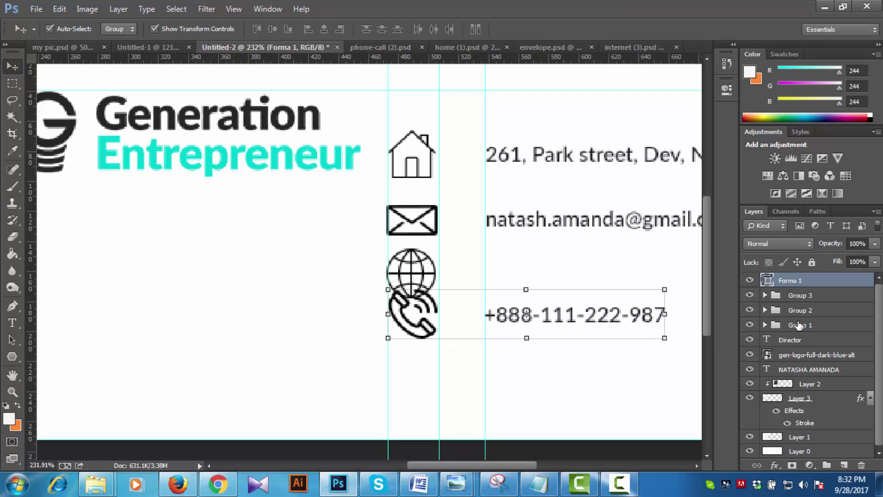
{"action": "key", "text": "Down"}
{"action": "key", "text": "Down"}
{"action": "key", "text": "Down"}
{"action": "key", "text": "Down"}
{"action": "key", "text": "Down"}
{"action": "key", "text": "Down"}
{"action": "key", "text": "Down"}
{"action": "key", "text": "Down"}
{"action": "key", "text": "Down"}
{"action": "key", "text": "Down"}
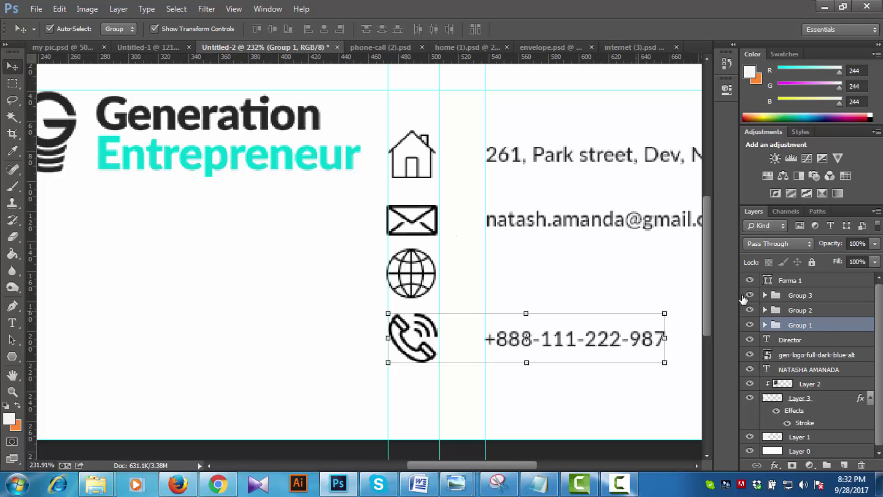
{"action": "left_click", "coordinate": [13, 323]}
{"action": "left_click", "coordinate": [500, 287]}
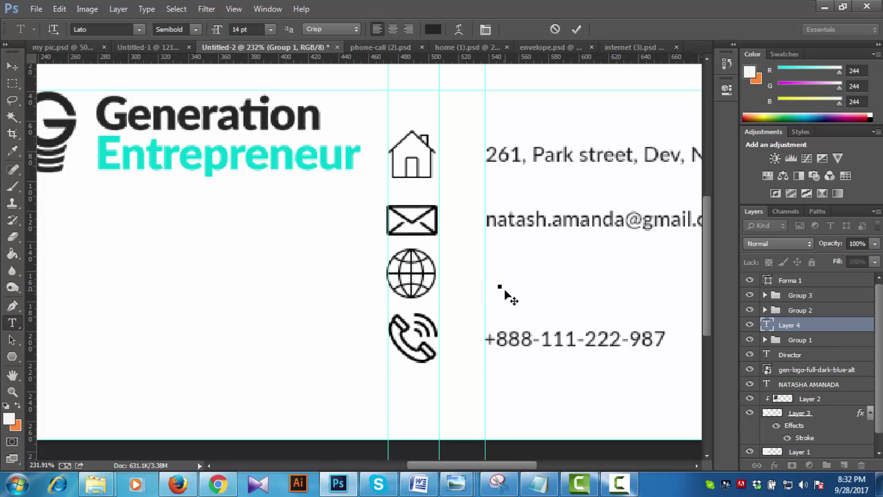
{"action": "type", "text": "www."}
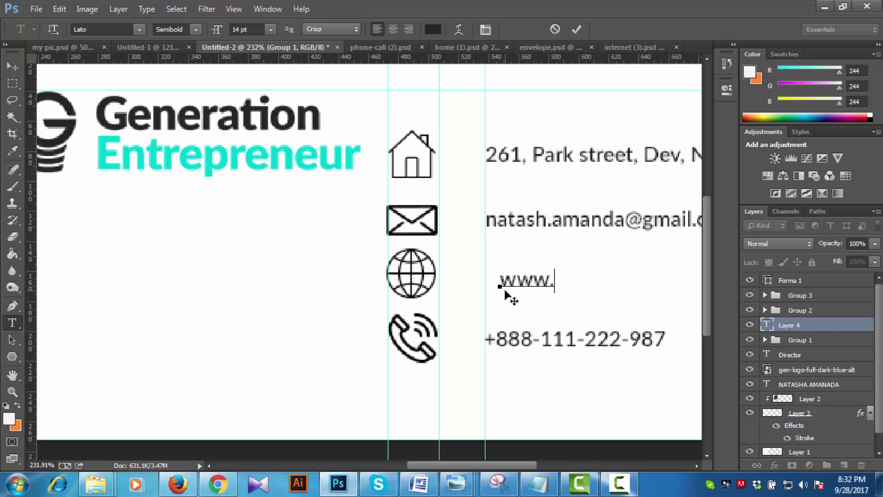
{"action": "type", "text": "nata"}
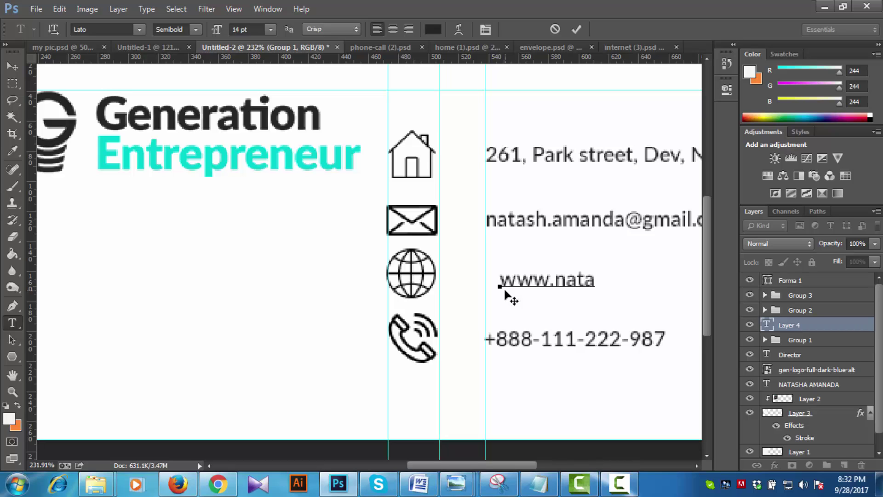
{"action": "type", "text": "sh"}
{"action": "type", "text": "a.com"}
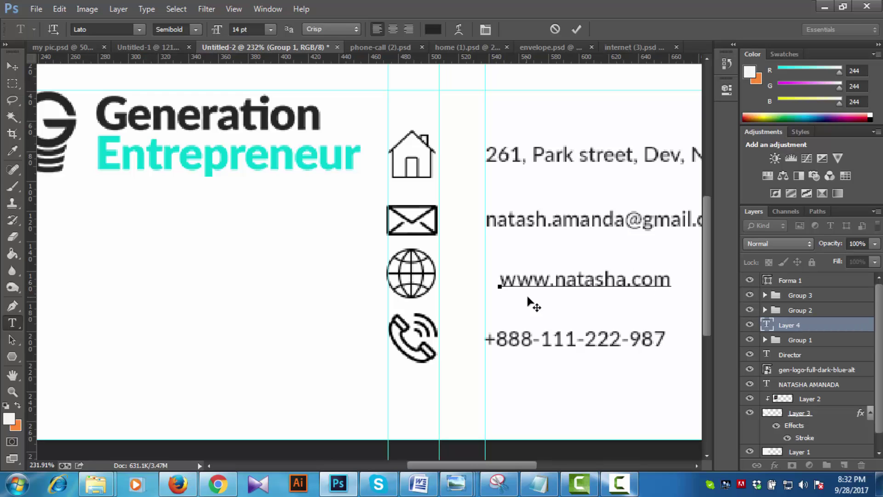
{"action": "left_click", "coordinate": [12, 67]}
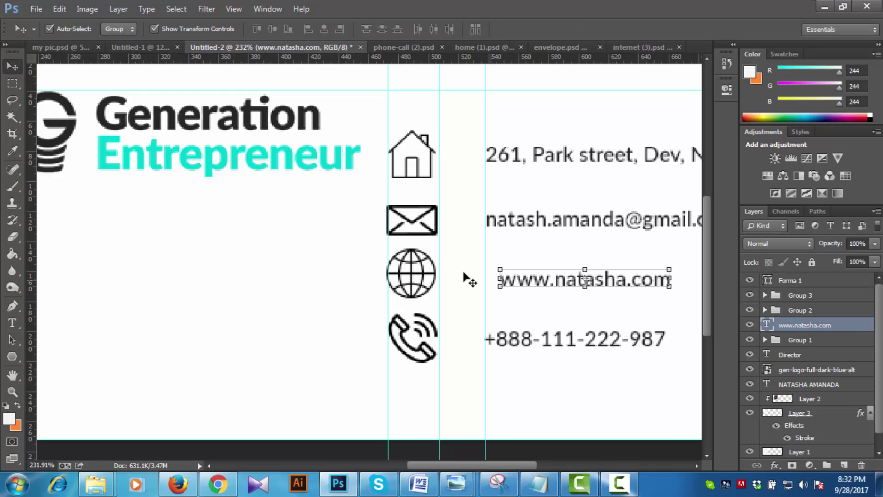
{"action": "key", "text": "Left"}
{"action": "key", "text": "Left"}
{"action": "key", "text": "Left"}
{"action": "key", "text": "Left"}
{"action": "key", "text": "Left"}
{"action": "key", "text": "Left"}
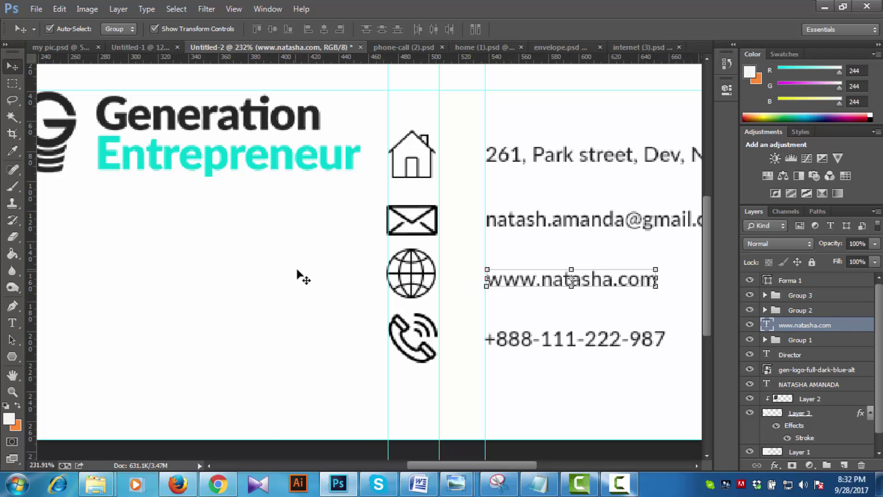
{"action": "left_click", "coordinate": [299, 273]}
{"action": "scroll", "coordinate": [578, 302], "scroll_direction": "down", "scroll_amount": 3}
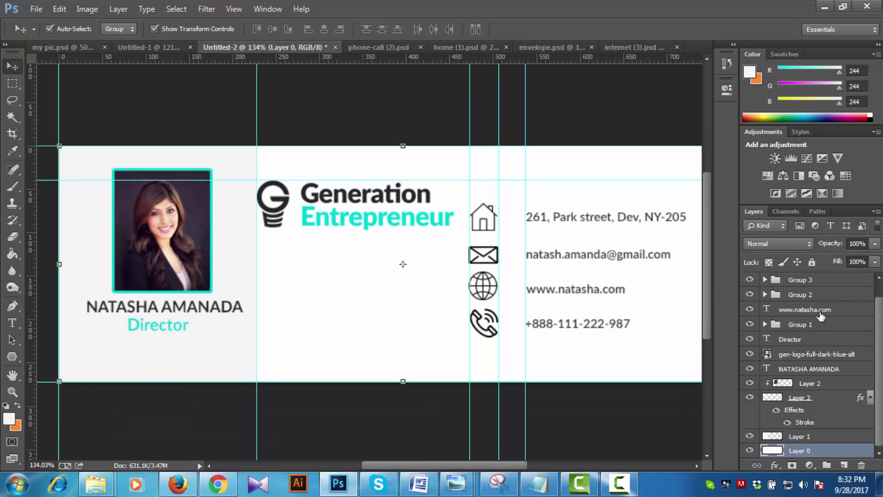
Group the globe icon with the website text
{"action": "left_click", "coordinate": [819, 310]}
{"action": "left_click", "coordinate": [809, 280], "text": "ctrl"}
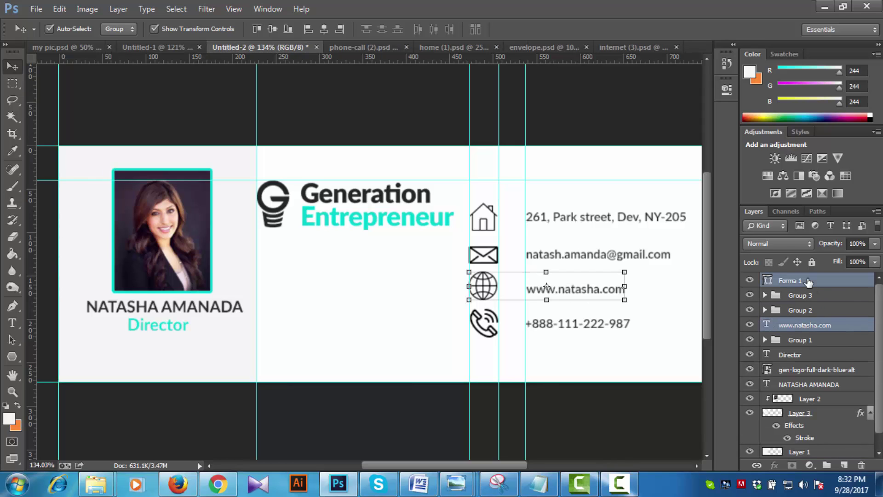
{"action": "key", "text": "ctrl+g"}
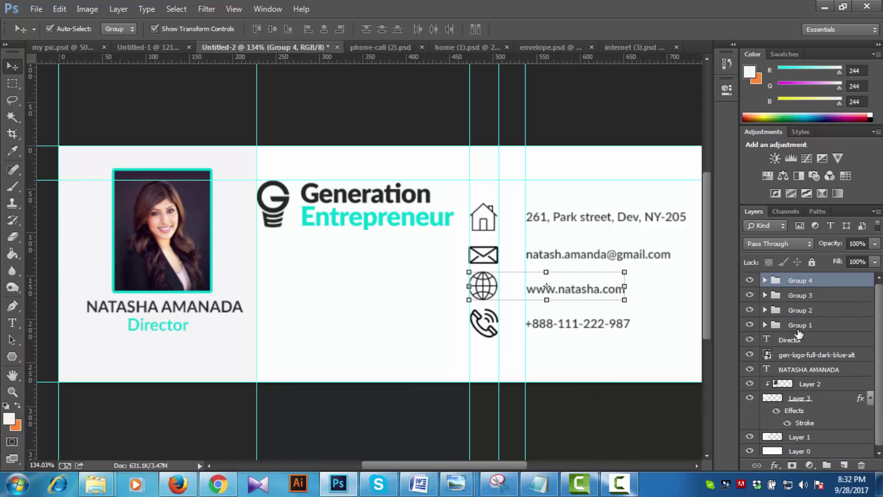
Select Groups 1–4 and distribute them by vertical centers and bottom edges
{"action": "left_click", "coordinate": [797, 325], "text": "shift"}
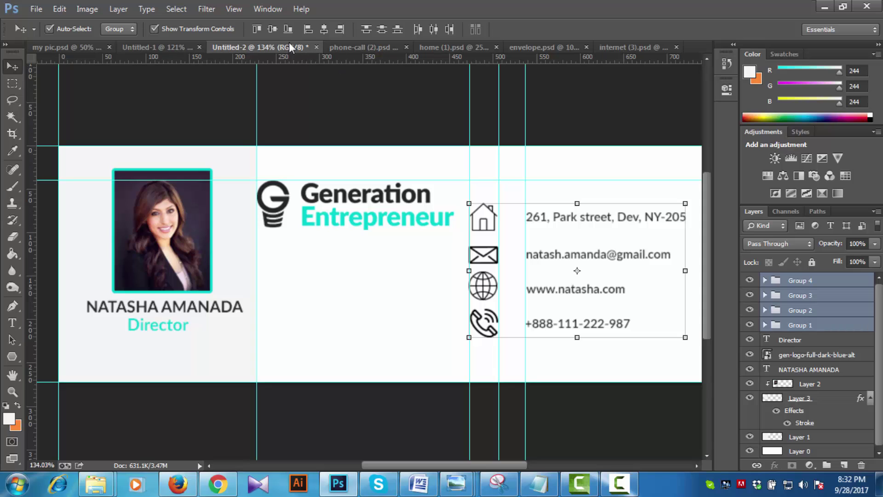
{"action": "left_click", "coordinate": [381, 29]}
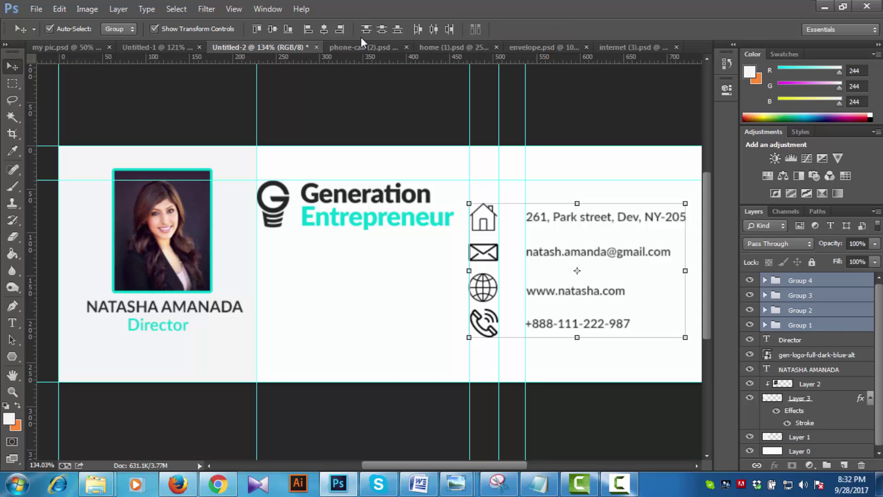
{"action": "left_click", "coordinate": [396, 29]}
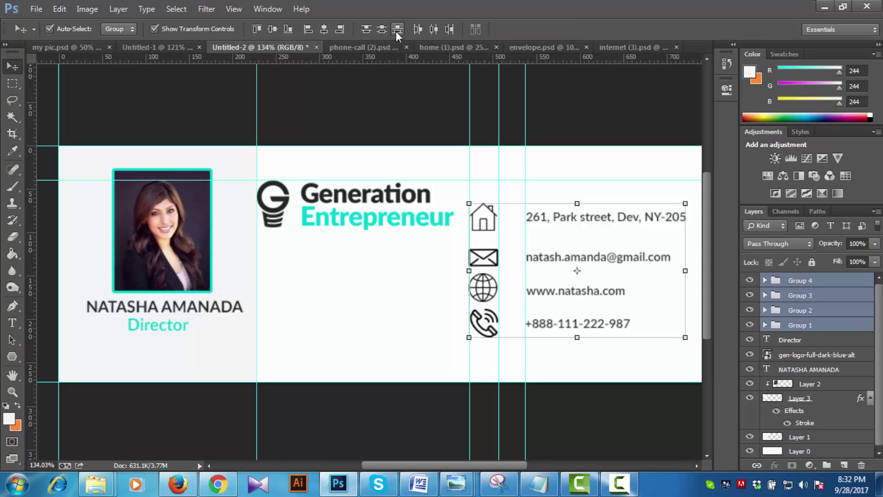
{"action": "left_click", "coordinate": [395, 277]}
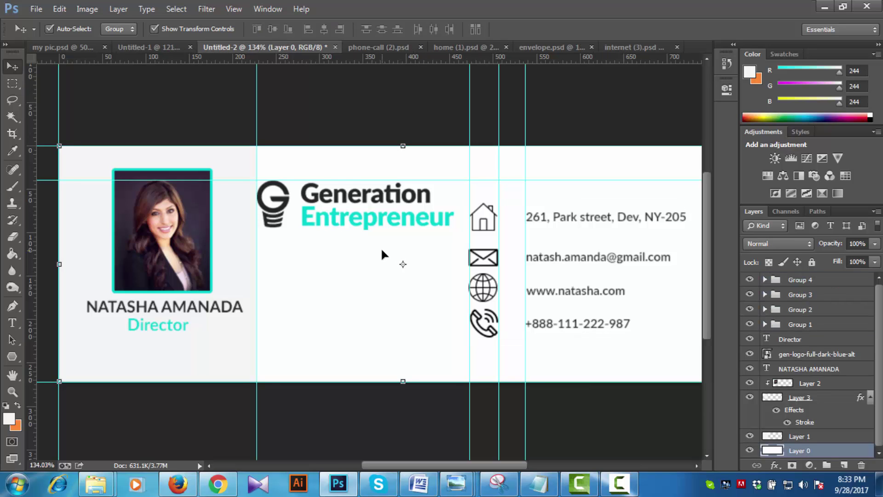
Load the Font Awesome cheatsheet in a new Chrome tab
{"action": "left_click", "coordinate": [217, 483]}
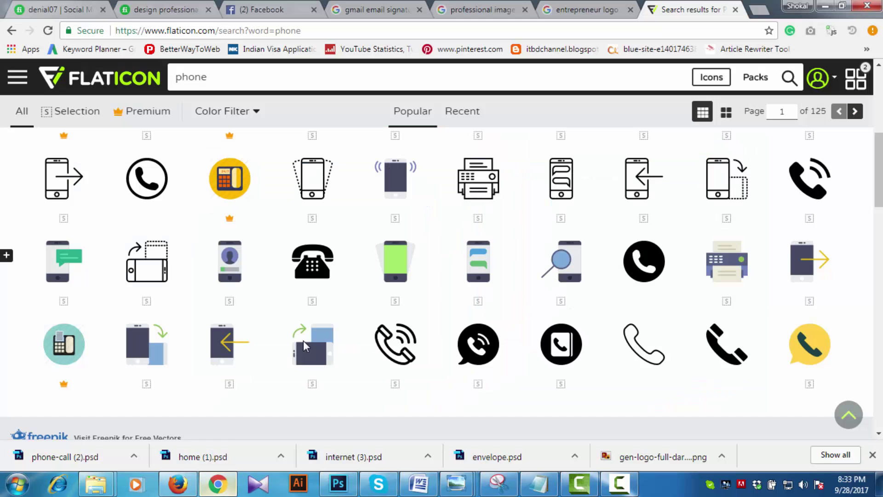
{"action": "left_click", "coordinate": [756, 7]}
{"action": "type", "text": "fo"}
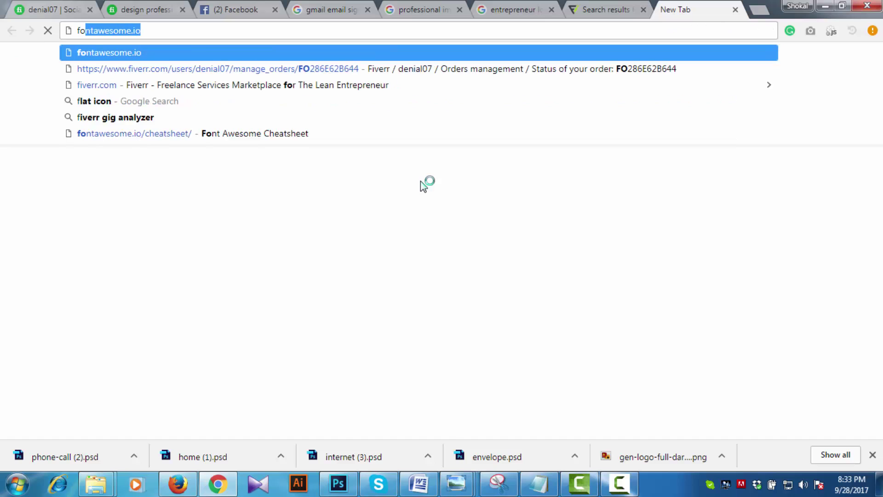
{"action": "type", "text": "nt"}
{"action": "key", "text": "Return"}
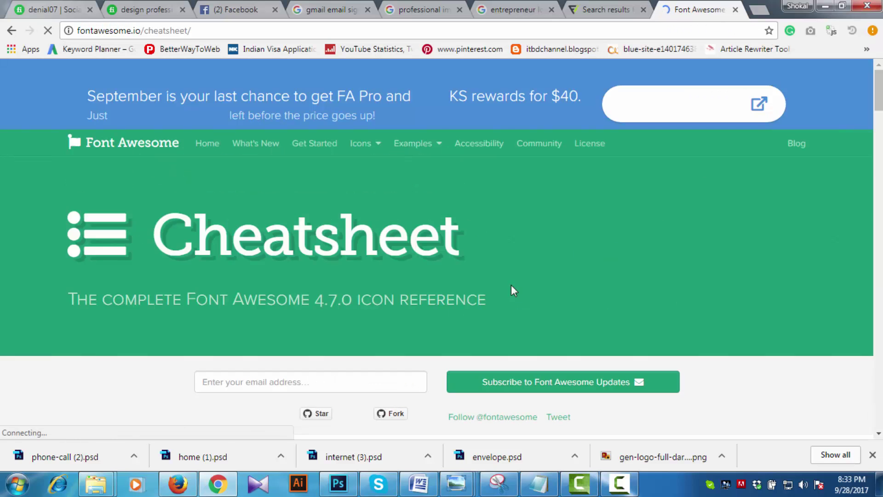
Search the cheatsheet for 'face' and copy the fa-facebook-square glyph
{"action": "key", "text": "ctrl+f"}
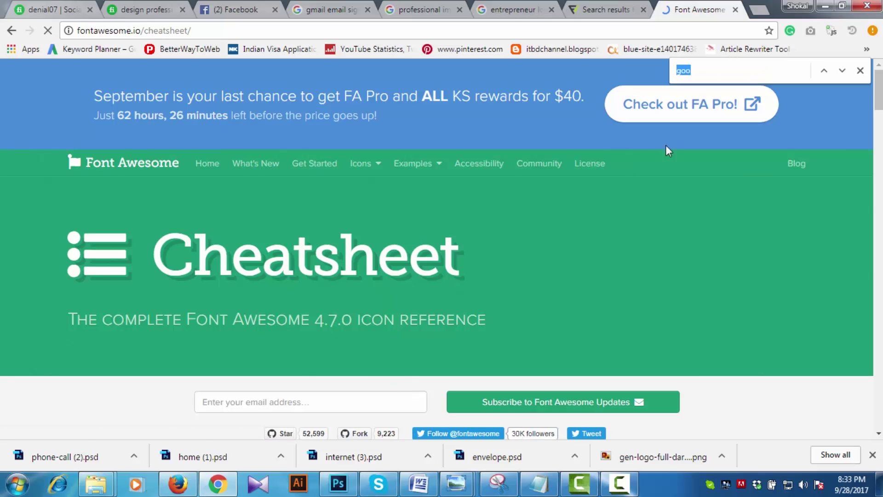
{"action": "type", "text": "fa"}
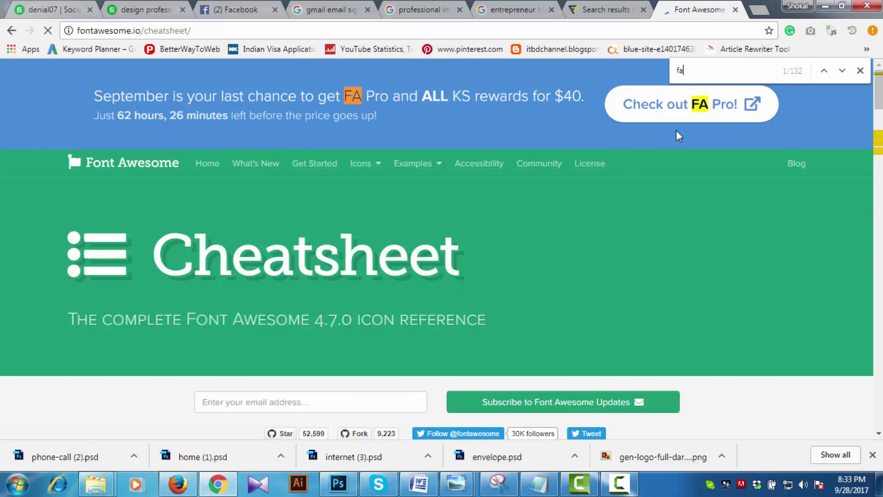
{"action": "type", "text": "ce"}
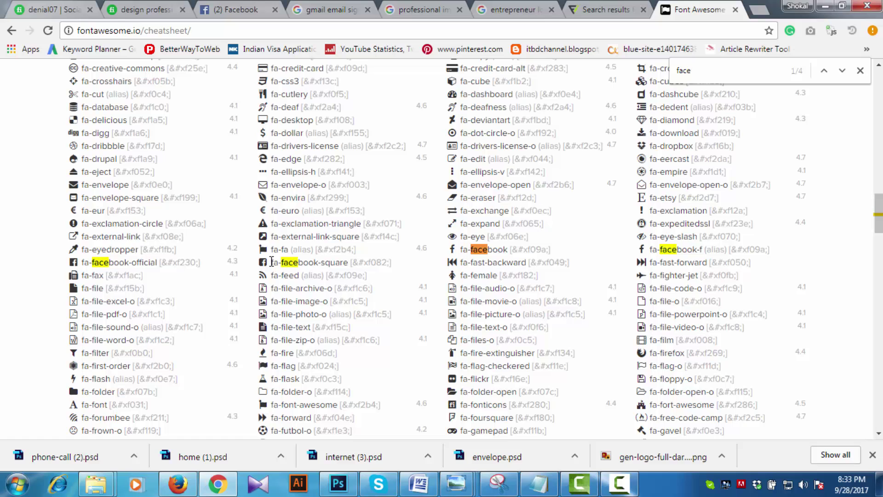
{"action": "right_click", "coordinate": [263, 263]}
{"action": "left_click", "coordinate": [276, 272]}
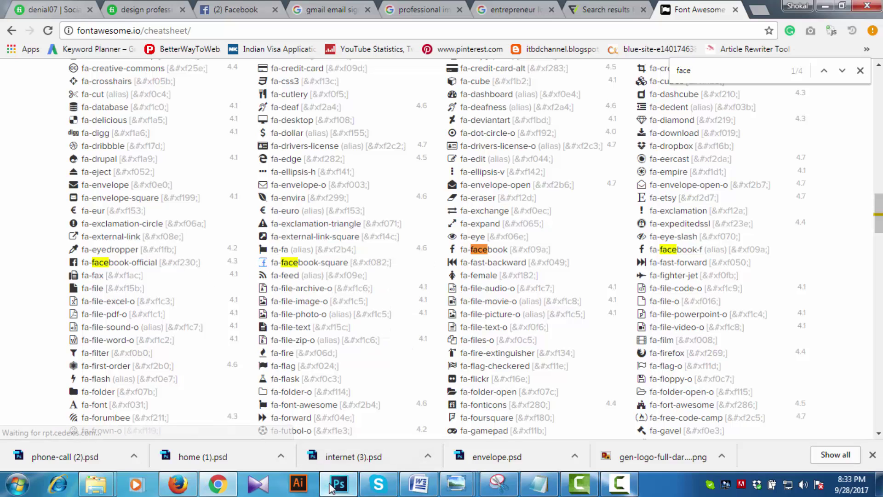
{"action": "left_click", "coordinate": [337, 482]}
Paste the Facebook glyph as a new text layer below the logo in FontAwesome
{"action": "left_click", "coordinate": [12, 322]}
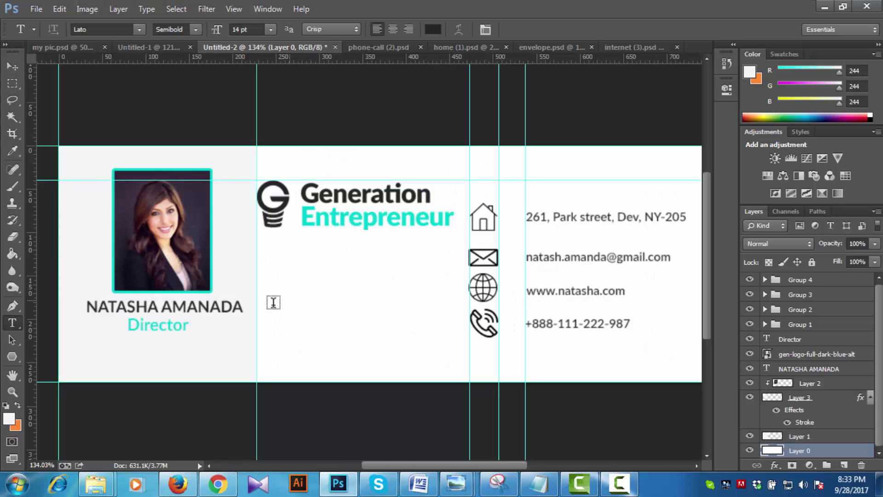
{"action": "left_click", "coordinate": [293, 300]}
{"action": "key", "text": "ctrl+v"}
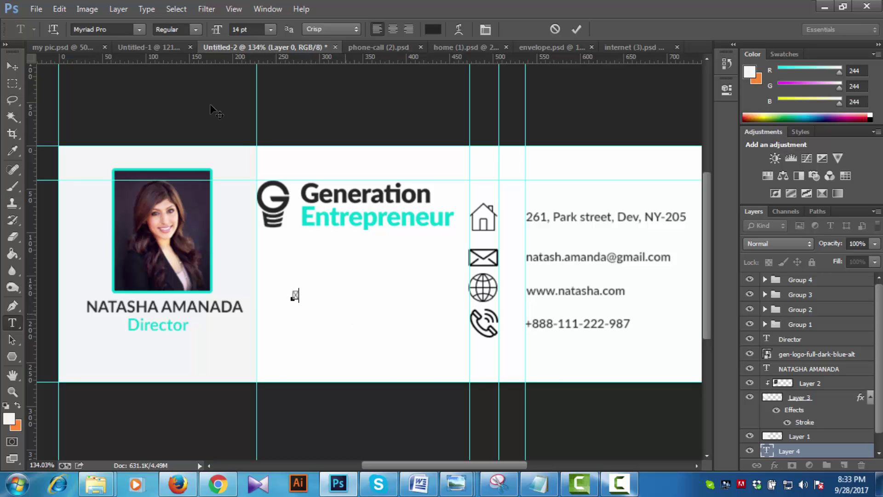
{"action": "left_click", "coordinate": [121, 29]}
{"action": "type", "text": "FontAwesome"}
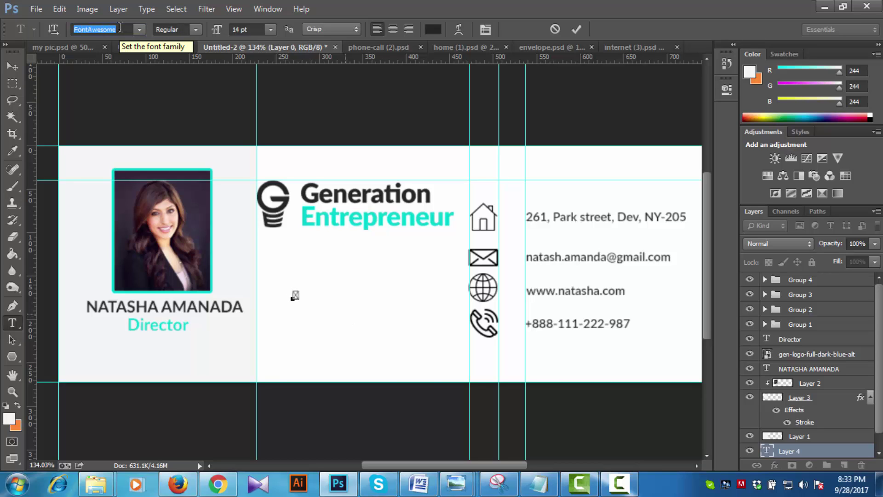
{"action": "key", "text": "Return"}
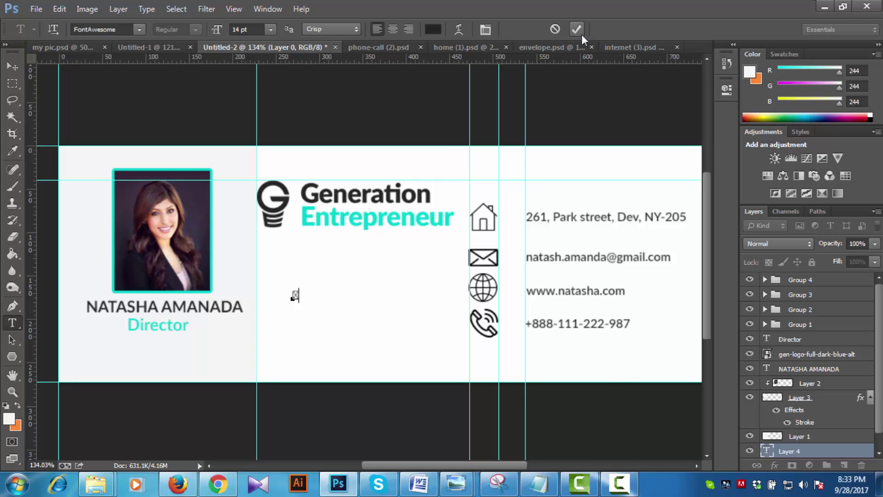
{"action": "left_click", "coordinate": [580, 33]}
Reapply the FontAwesome font to the glyph layer so it renders as an icon
{"action": "left_click", "coordinate": [15, 71]}
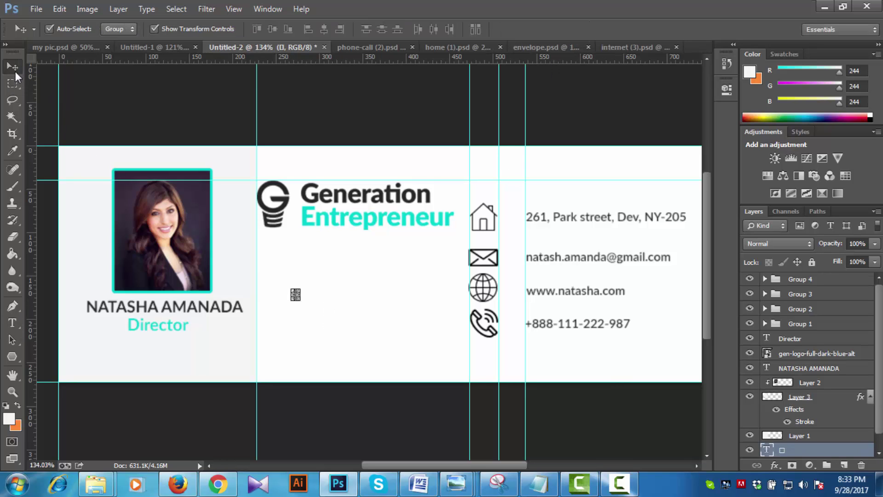
{"action": "double_click", "coordinate": [766, 450]}
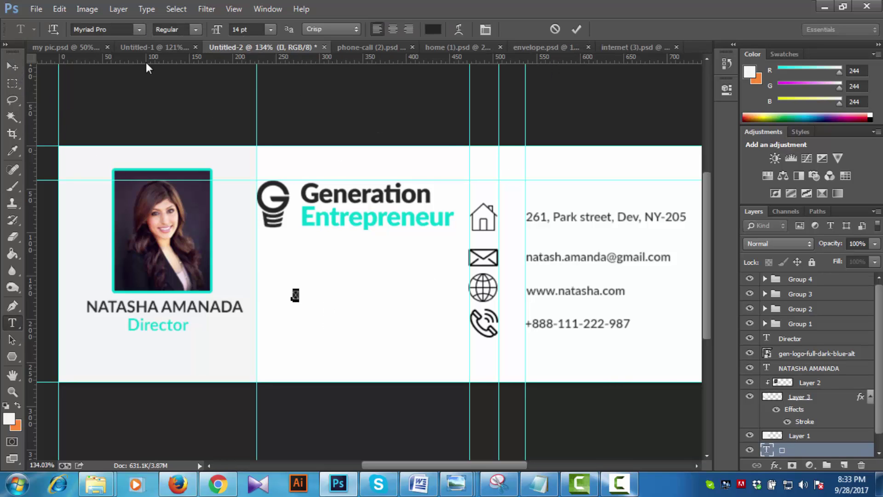
{"action": "left_click", "coordinate": [122, 29]}
{"action": "type", "text": "ontAwesome"}
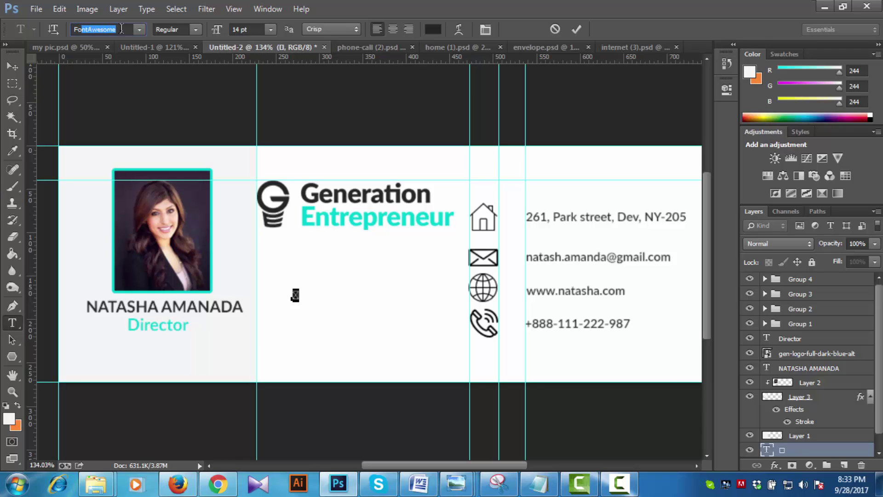
{"action": "key", "text": "Return"}
{"action": "left_click", "coordinate": [14, 68]}
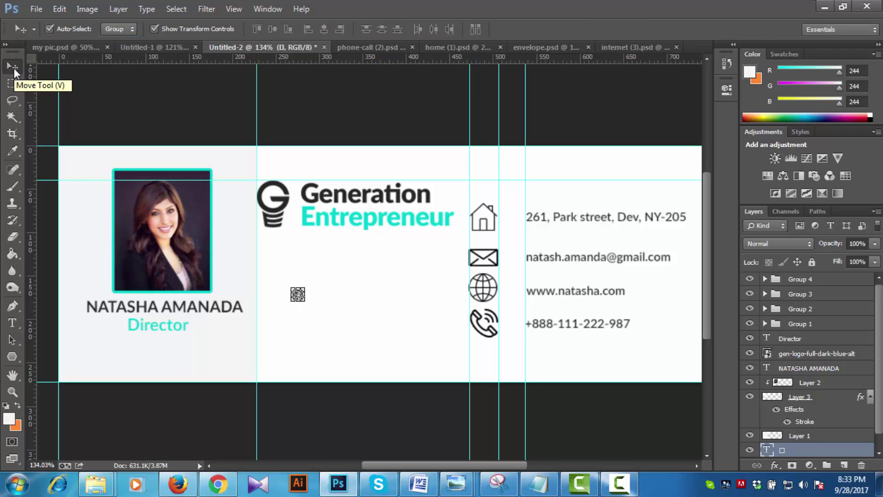
Move the Facebook icon under the logo and scale it down to about 29 pt
{"action": "key", "text": "ctrl+t"}
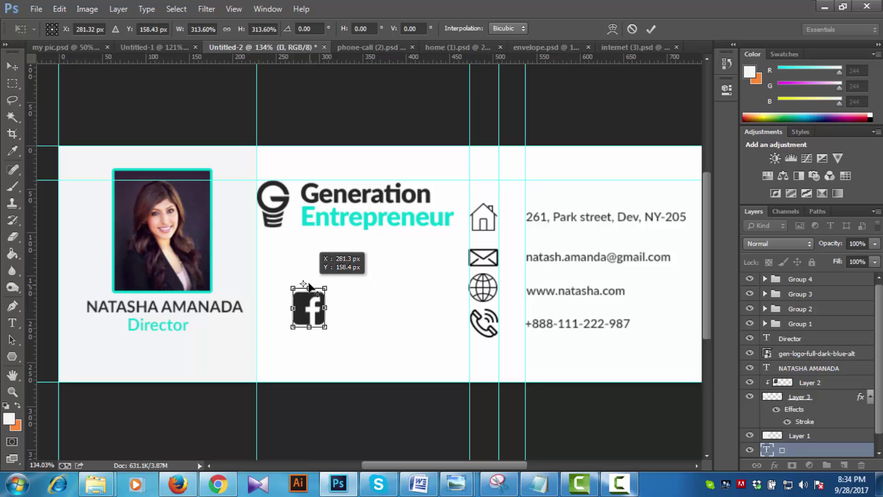
{"action": "left_click_drag", "start_coordinate": [310, 303], "coordinate": [296, 282]}
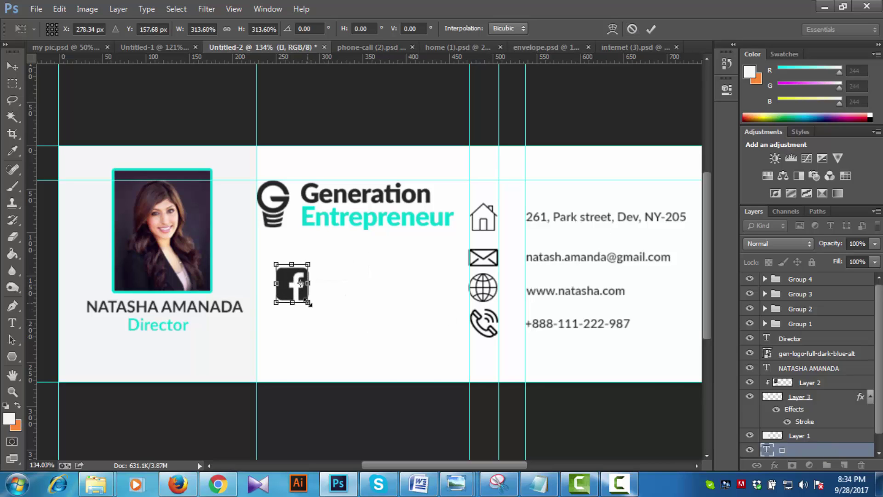
{"action": "left_click_drag", "start_coordinate": [308, 302], "coordinate": [298, 290]}
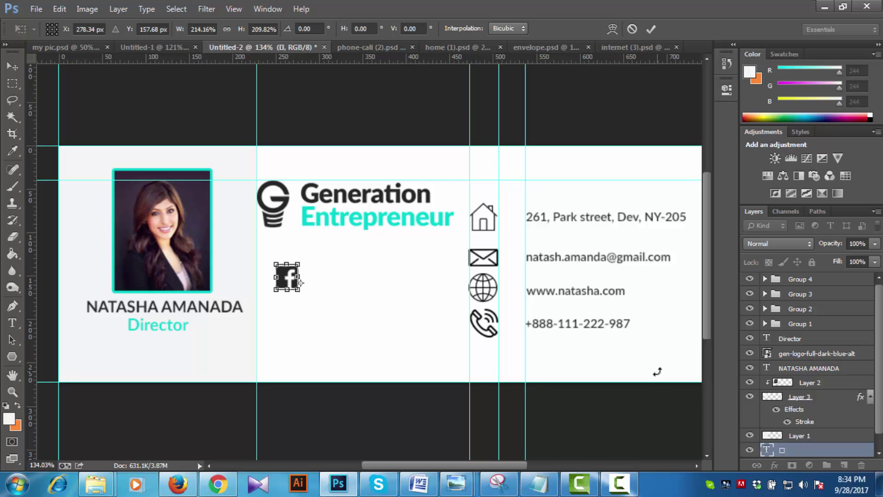
{"action": "left_click", "coordinate": [650, 28]}
Recolour the Facebook icon teal (#00d2cd) by sampling the Entrepreneur text
{"action": "double_click", "coordinate": [765, 451]}
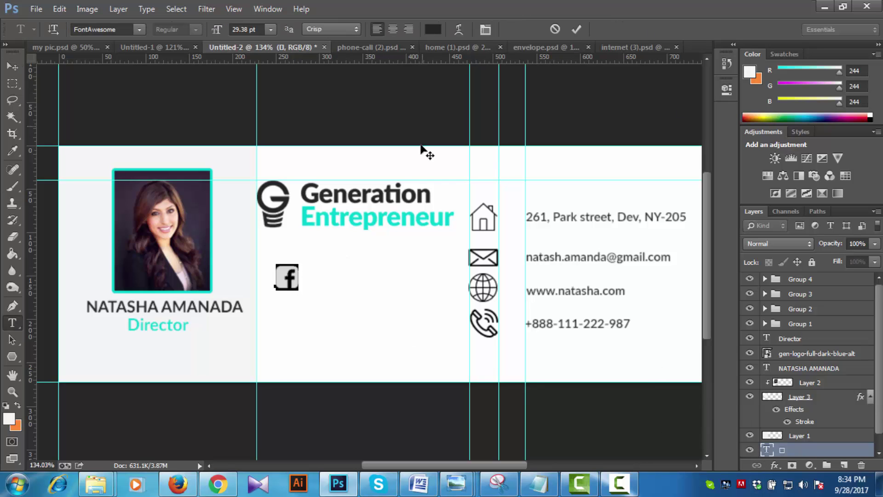
{"action": "left_click", "coordinate": [433, 30]}
{"action": "left_click", "coordinate": [335, 214]}
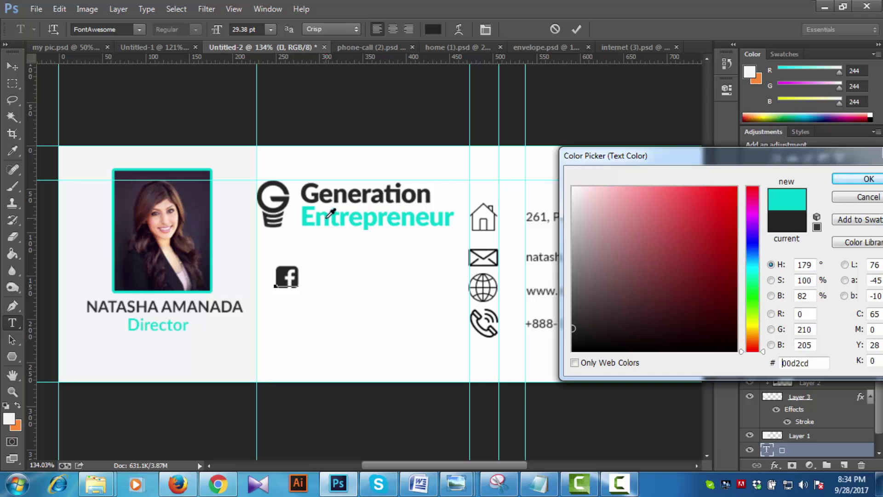
{"action": "left_click", "coordinate": [860, 180]}
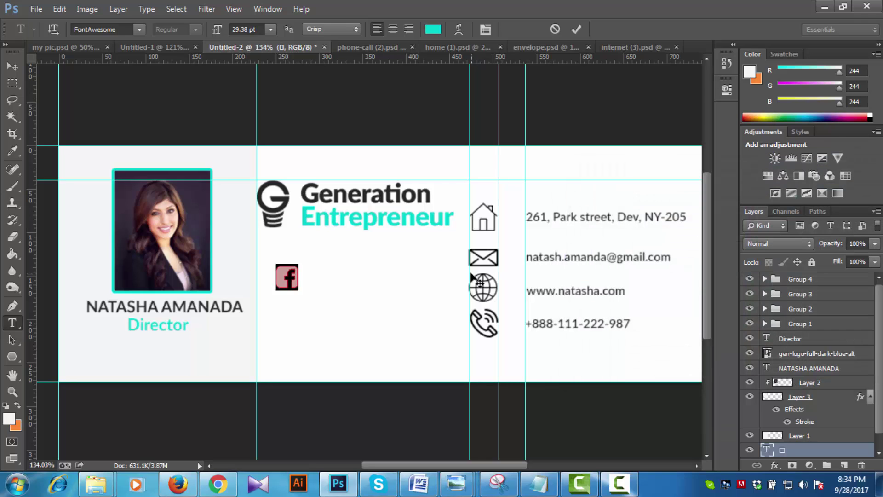
{"action": "left_click", "coordinate": [584, 28]}
{"action": "key", "text": "v"}
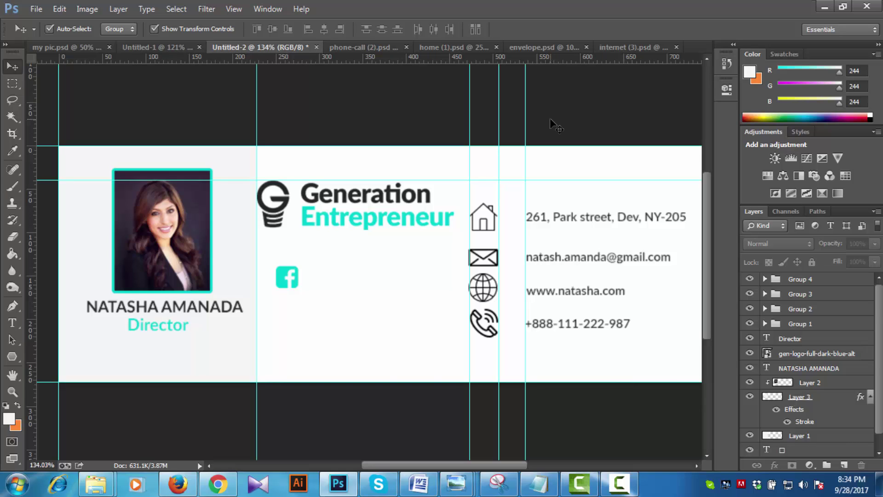
Enter edit mode on the Facebook icon text and type 30
{"action": "left_click", "coordinate": [766, 450]}
{"action": "key", "text": "Return"}
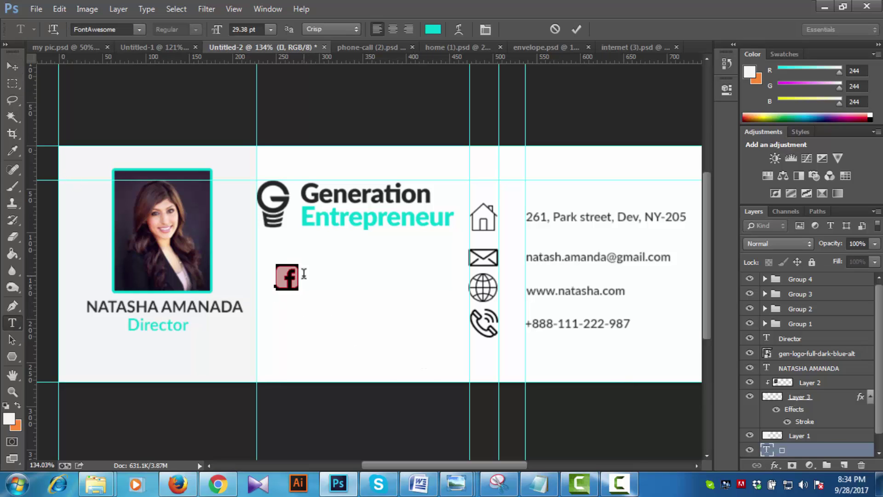
{"action": "left_click", "coordinate": [303, 278]}
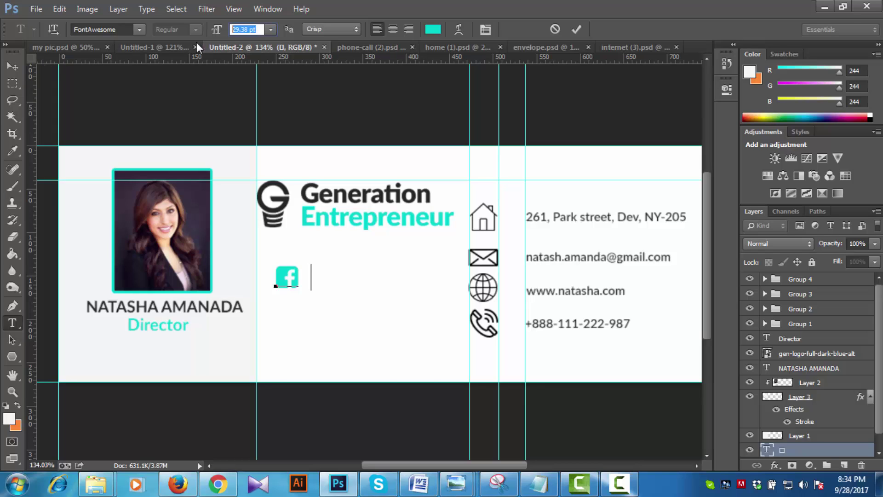
{"action": "type", "text": "30"}
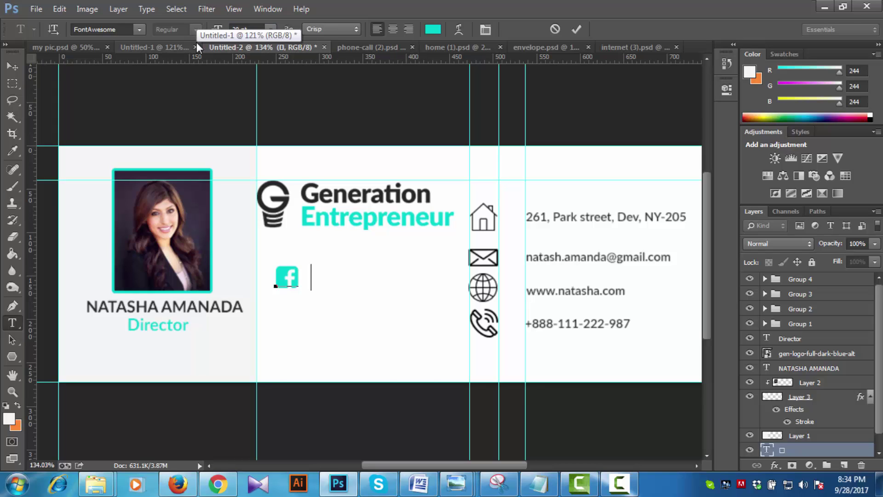
{"action": "left_click", "coordinate": [12, 67]}
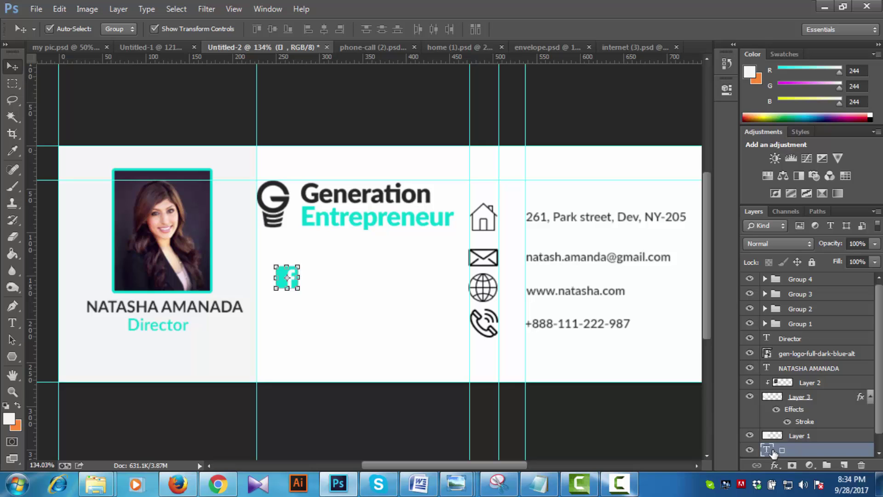
Select the Facebook glyph and set its font size to 20 pt
{"action": "double_click", "coordinate": [823, 450]}
{"action": "left_click", "coordinate": [804, 150]}
{"action": "double_click", "coordinate": [767, 450]}
{"action": "left_click", "coordinate": [243, 29]}
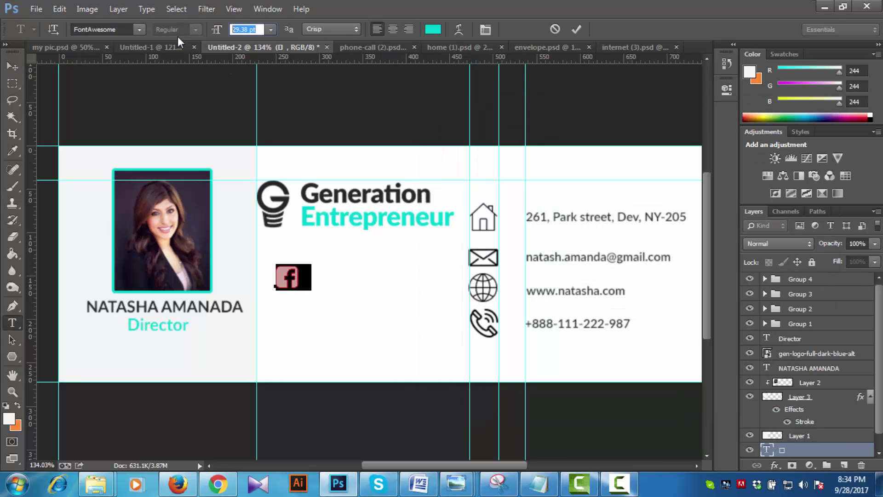
{"action": "type", "text": "20"}
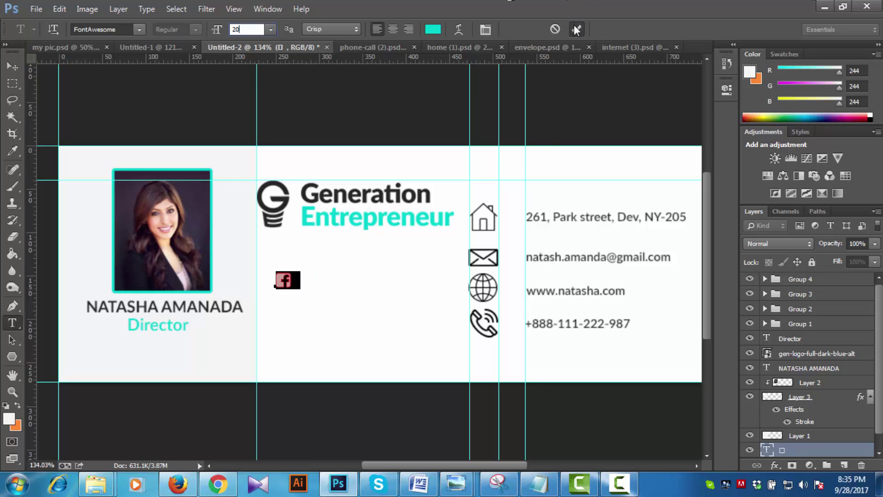
{"action": "left_click", "coordinate": [576, 29]}
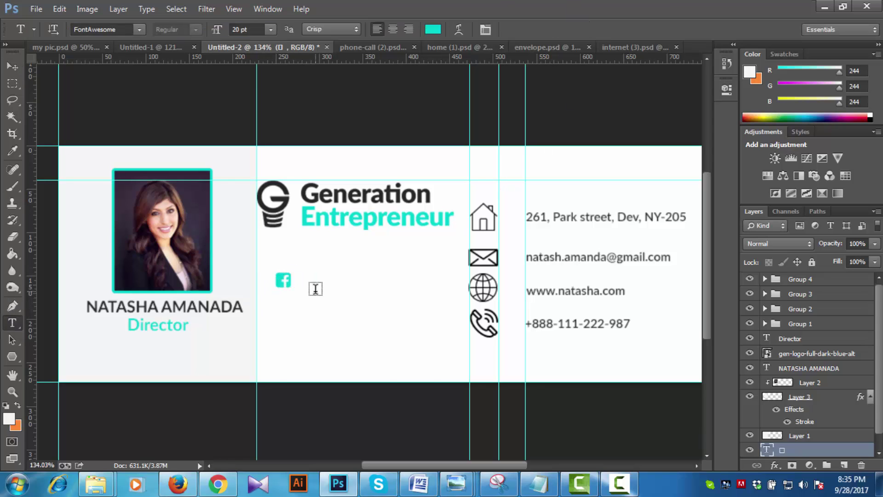
{"action": "left_click", "coordinate": [288, 282]}
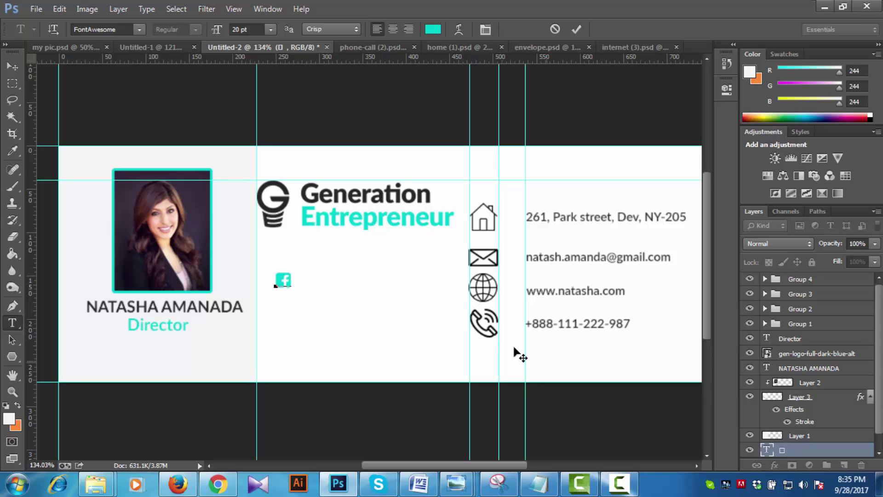
Copy the Twitter square glyph from the Font Awesome cheatsheet and paste it after the Facebook icon
{"action": "left_click", "coordinate": [217, 482]}
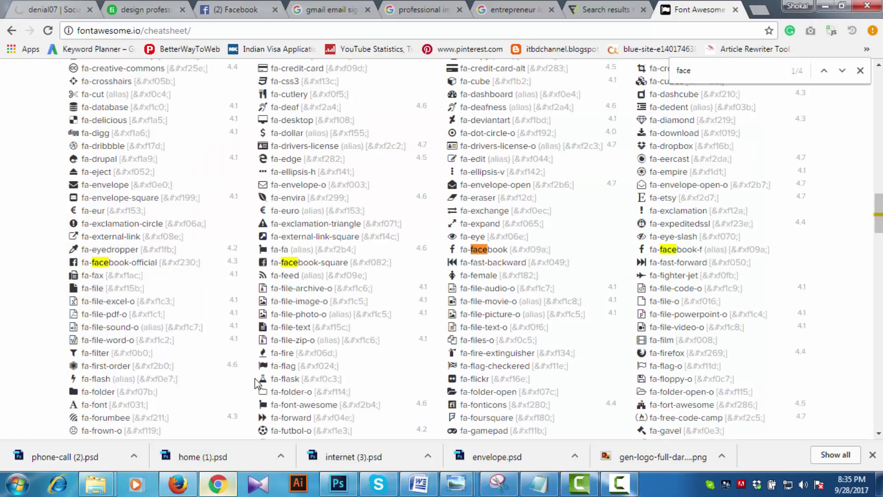
{"action": "double_click", "coordinate": [683, 71]}
{"action": "type", "text": "in"}
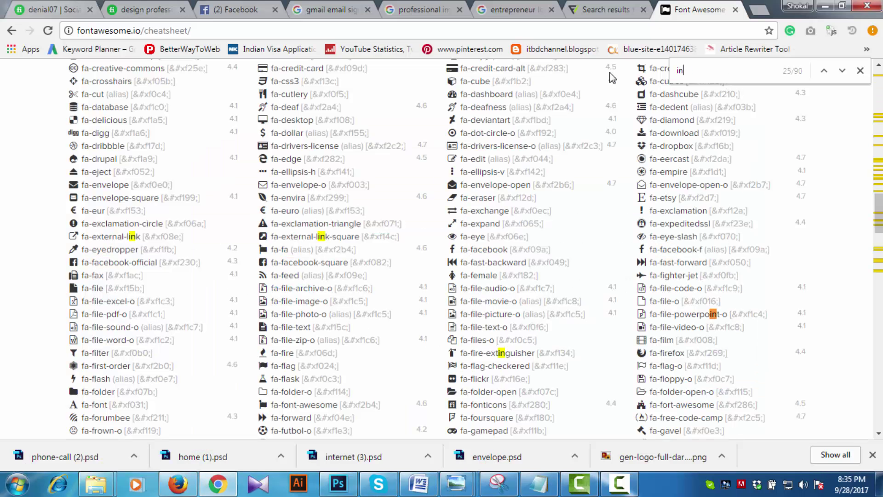
{"action": "key", "text": "BackSpace"}
{"action": "key", "text": "BackSpace"}
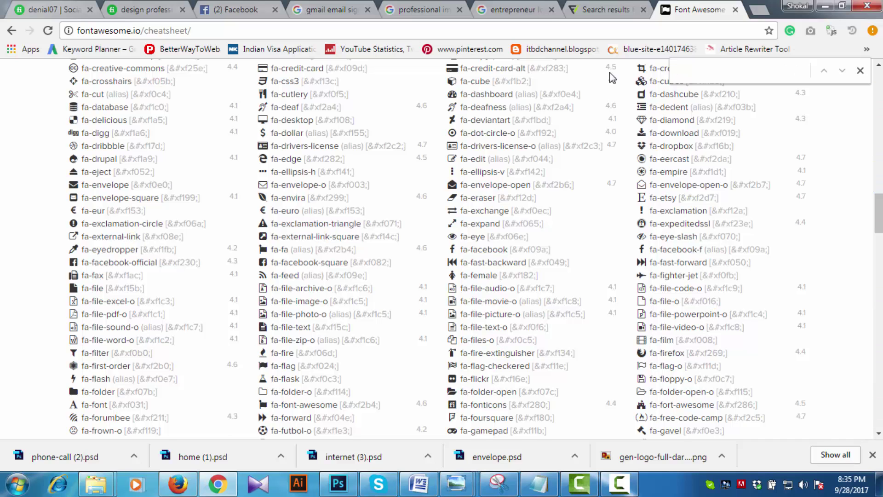
{"action": "type", "text": "tw"}
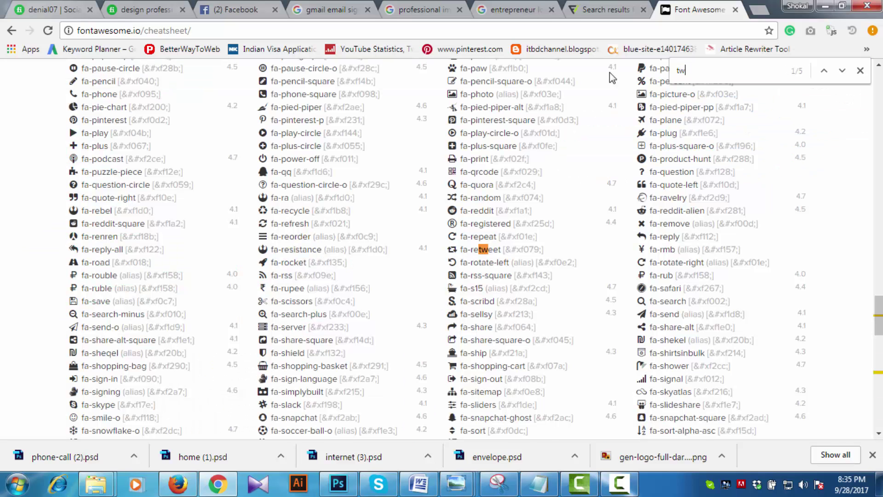
{"action": "type", "text": "i"}
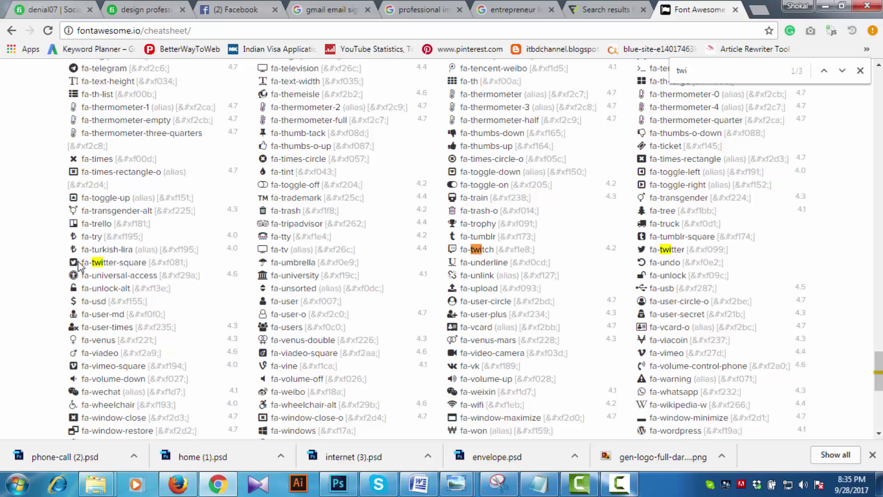
{"action": "left_click_drag", "start_coordinate": [78, 263], "coordinate": [60, 261]}
{"action": "left_click", "coordinate": [337, 483]}
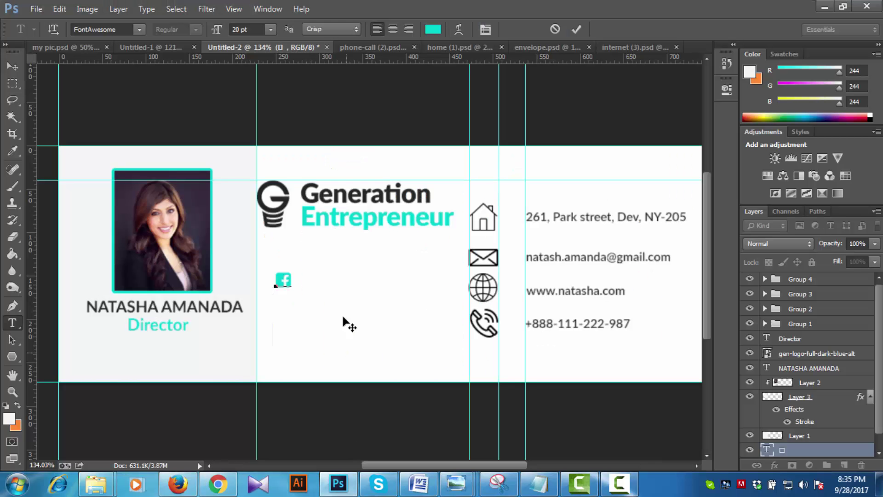
{"action": "key", "text": "ctrl+v"}
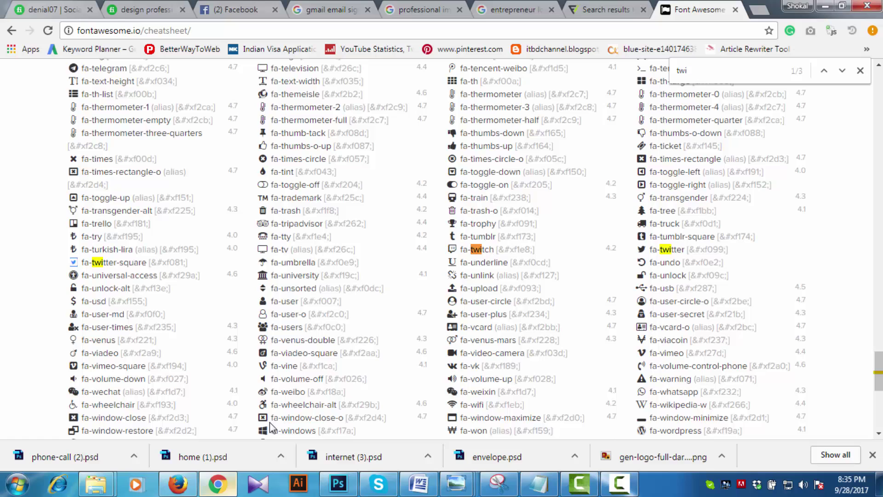
Copy the LinkedIn square glyph from the cheatsheet and paste it into the social icon row
{"action": "left_click", "coordinate": [218, 483]}
{"action": "key", "text": "ctrl+f"}
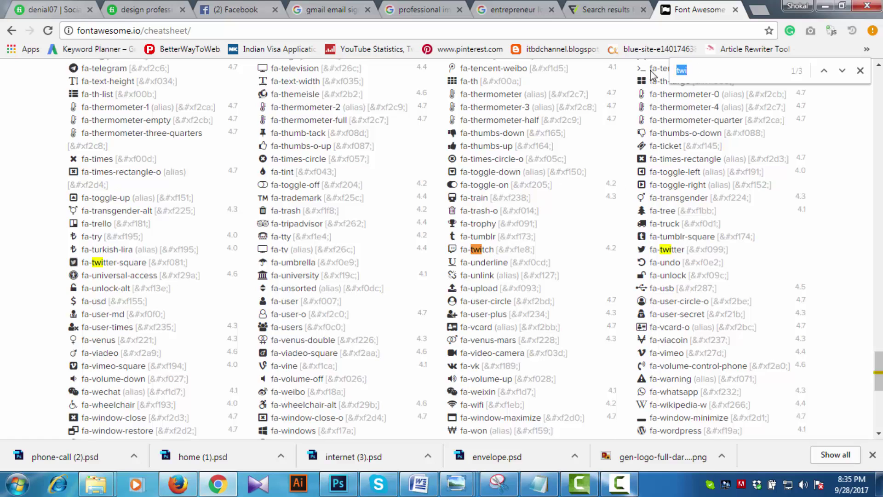
{"action": "type", "text": "linked"}
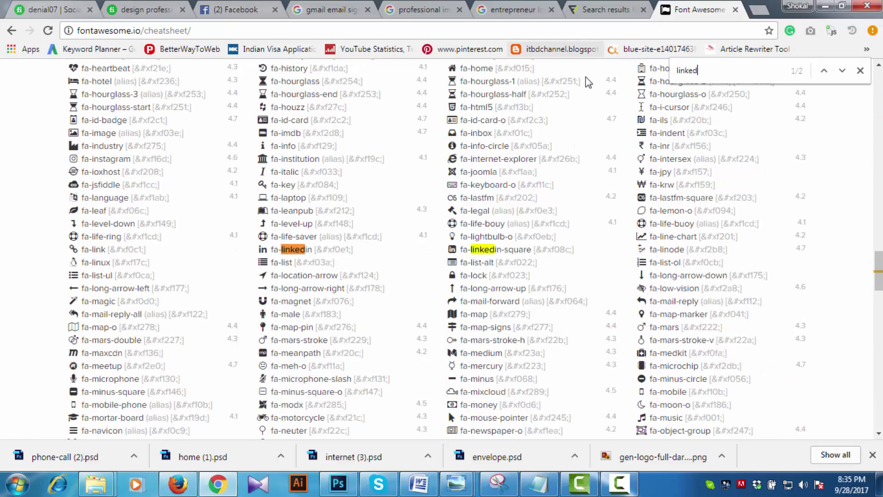
{"action": "left_click_drag", "start_coordinate": [456, 246], "coordinate": [440, 248]}
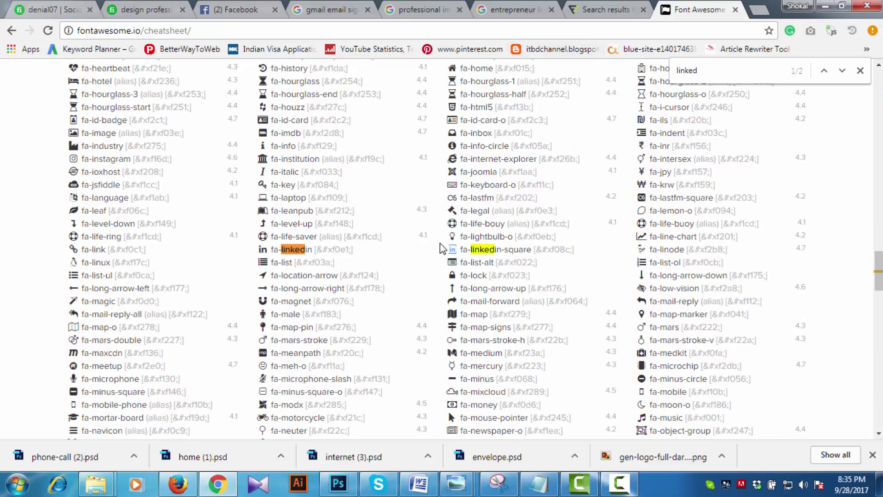
{"action": "left_click", "coordinate": [338, 482]}
{"action": "key", "text": "ctrl+v"}
{"action": "left_click", "coordinate": [354, 299]}
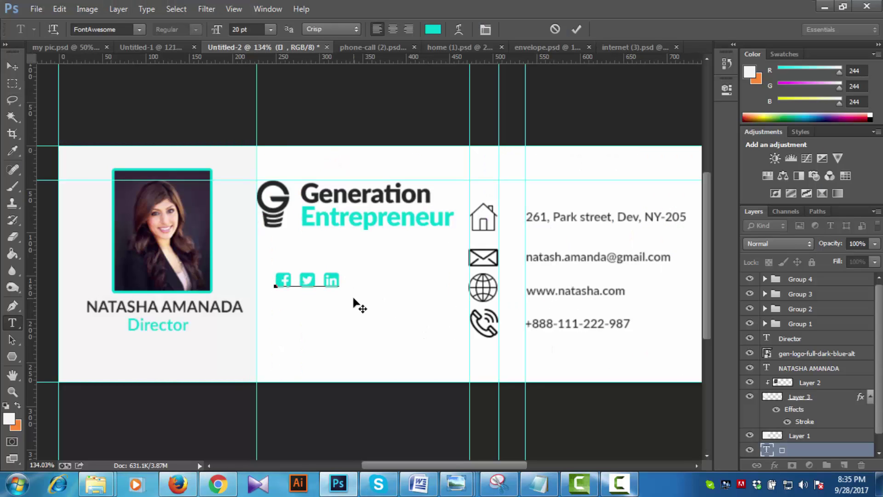
Search the Font Awesome cheatsheet for the Google icons
{"action": "left_click", "coordinate": [217, 483]}
{"action": "double_click", "coordinate": [694, 69]}
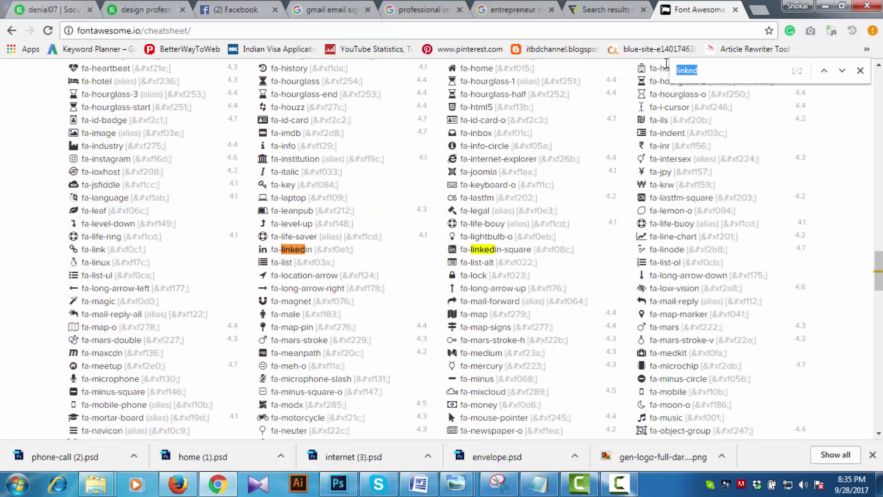
{"action": "type", "text": "go"}
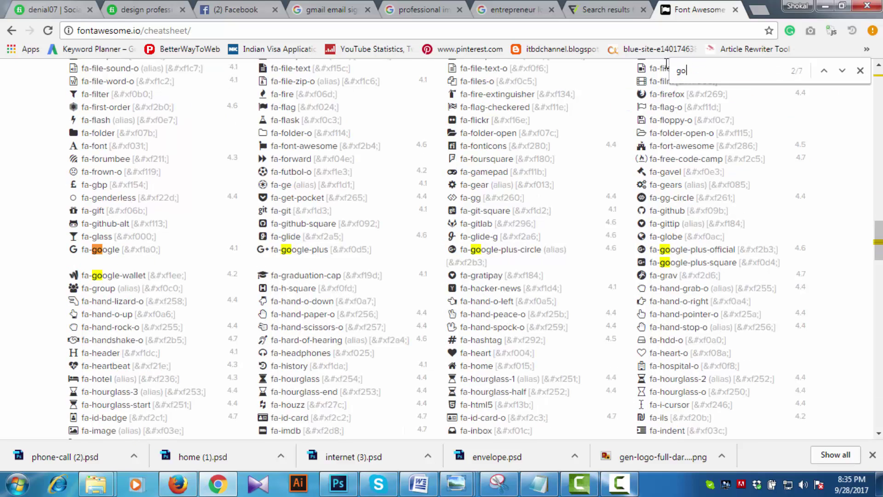
{"action": "type", "text": "ogle pl"}
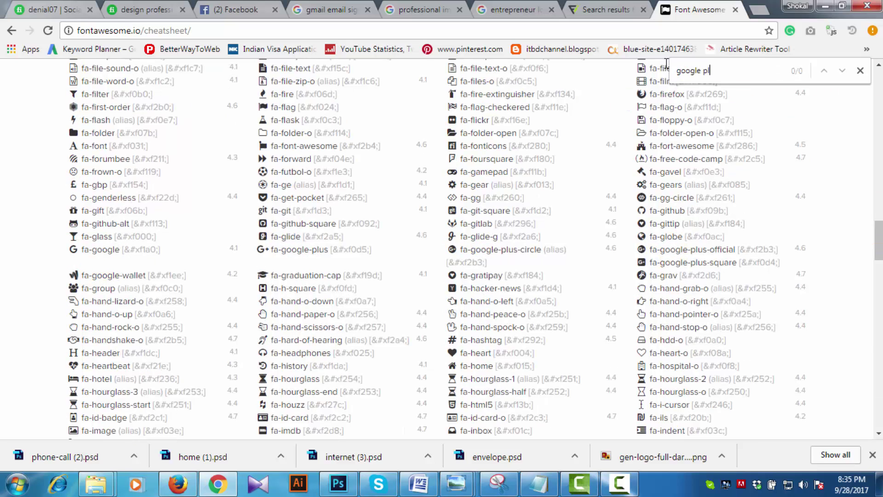
{"action": "key", "text": "BackSpace"}
{"action": "key", "text": "BackSpace"}
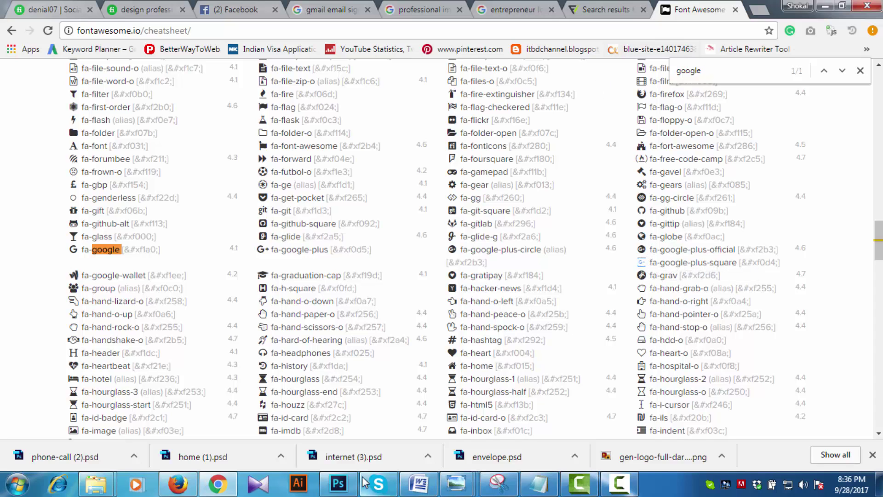
{"action": "left_click", "coordinate": [338, 483]}
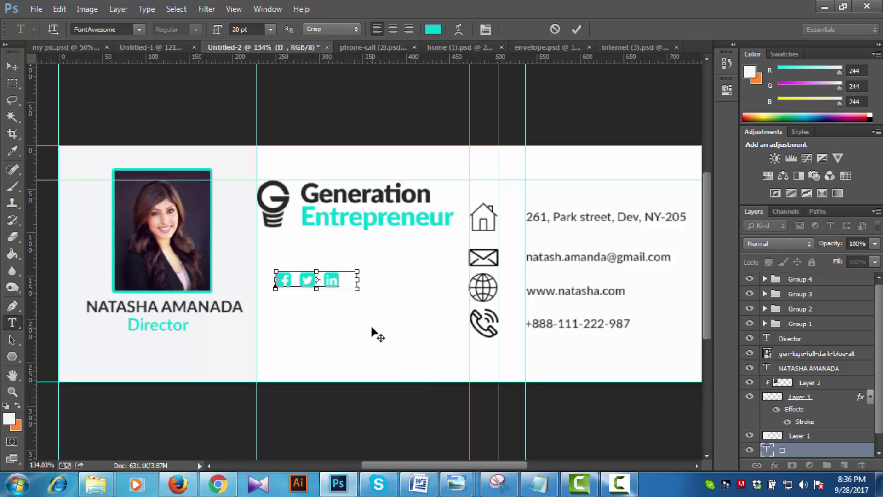
Add the Google+ glyph to the icon row and align it horizontally centred under the Generation Entrepreneur logo
{"action": "key", "text": "ctrl+v"}
{"action": "left_click", "coordinate": [575, 32]}
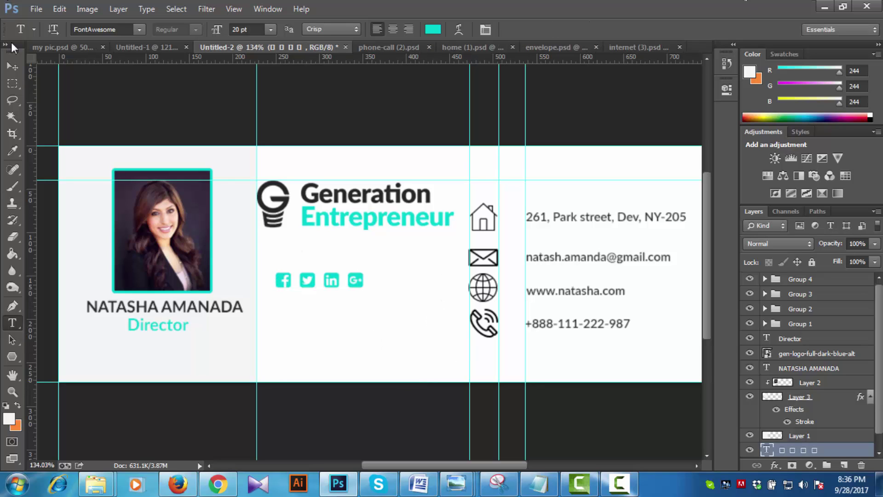
{"action": "key", "text": "v"}
{"action": "left_click", "coordinate": [385, 221]}
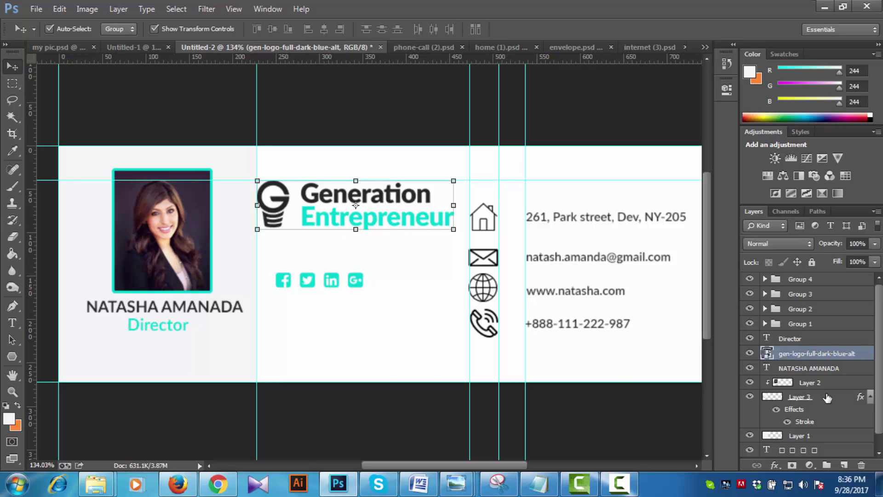
{"action": "scroll", "coordinate": [827, 398], "scroll_direction": "down", "scroll_amount": 1}
{"action": "left_click", "coordinate": [806, 437]}
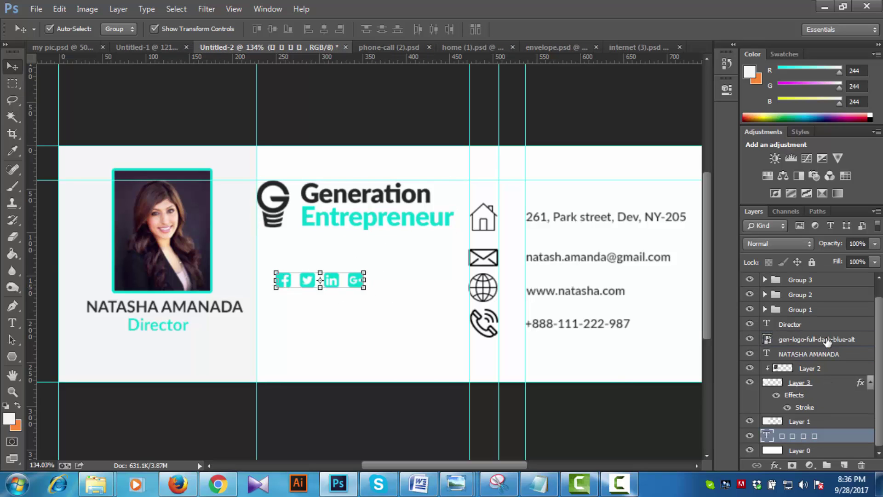
{"action": "left_click", "coordinate": [827, 342]}
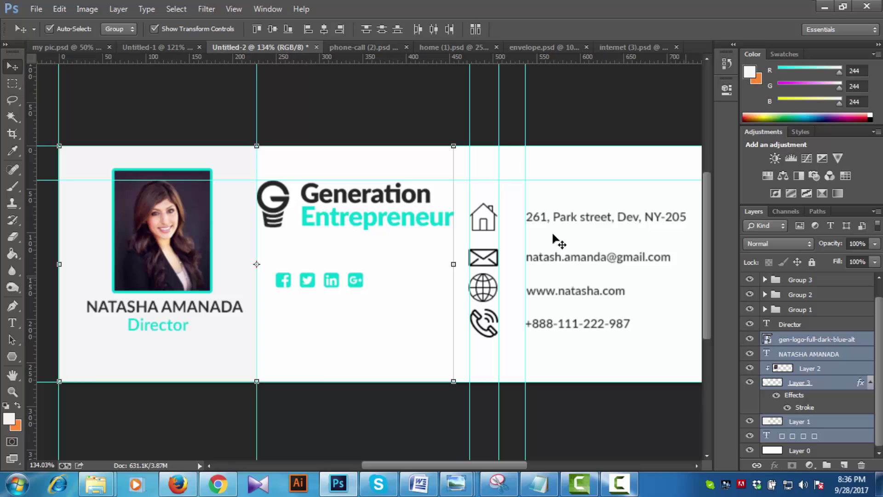
{"action": "left_click", "coordinate": [804, 437], "text": "ctrl"}
{"action": "left_click", "coordinate": [324, 29]}
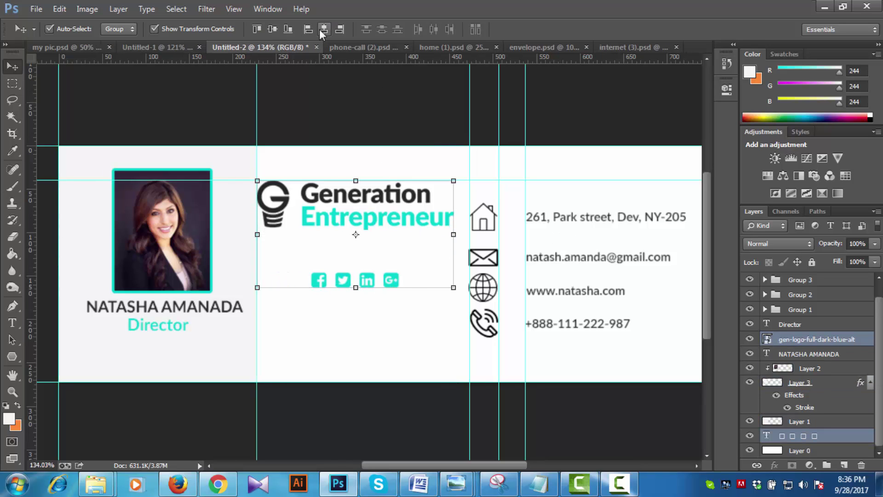
{"action": "left_click", "coordinate": [352, 408]}
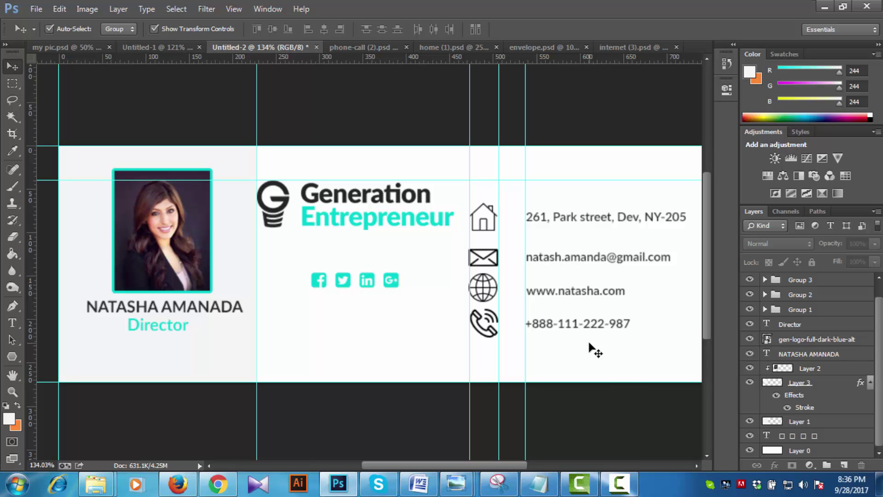